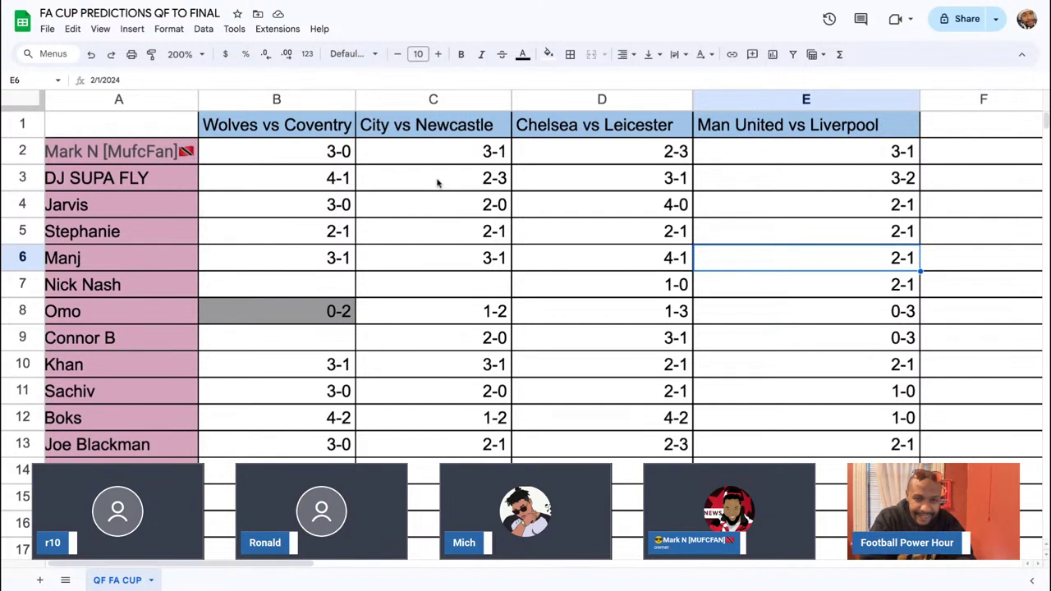
- Fill cells D3 and D4 in the Chelsea vs Leicester column with dark gray
{"action": "left_click", "coordinate": [649, 159]}
{"action": "left_click", "coordinate": [649, 186]}
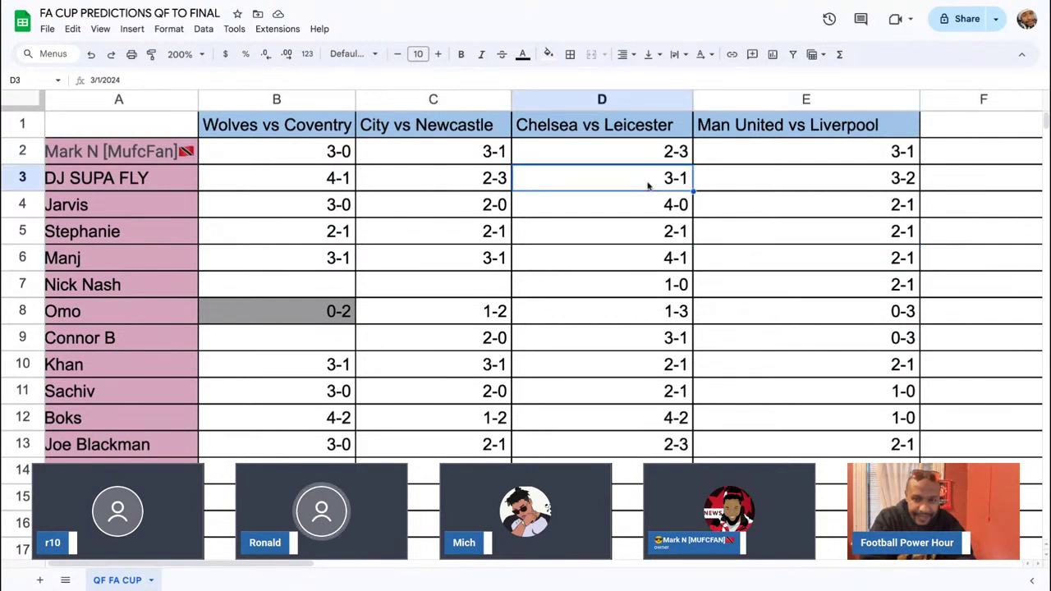
{"action": "left_click", "coordinate": [548, 55]}
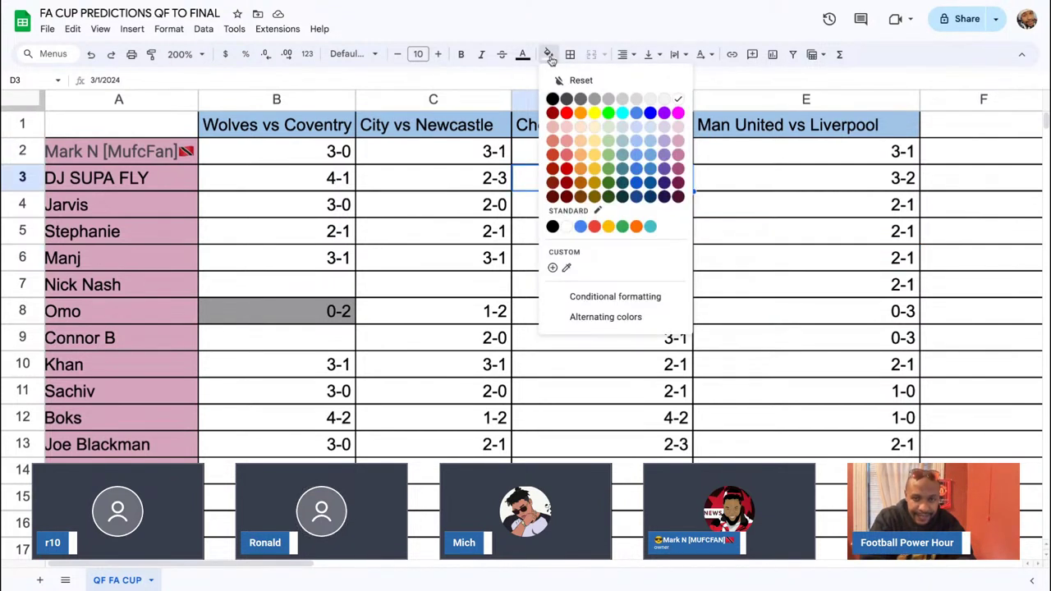
{"action": "left_click", "coordinate": [594, 100]}
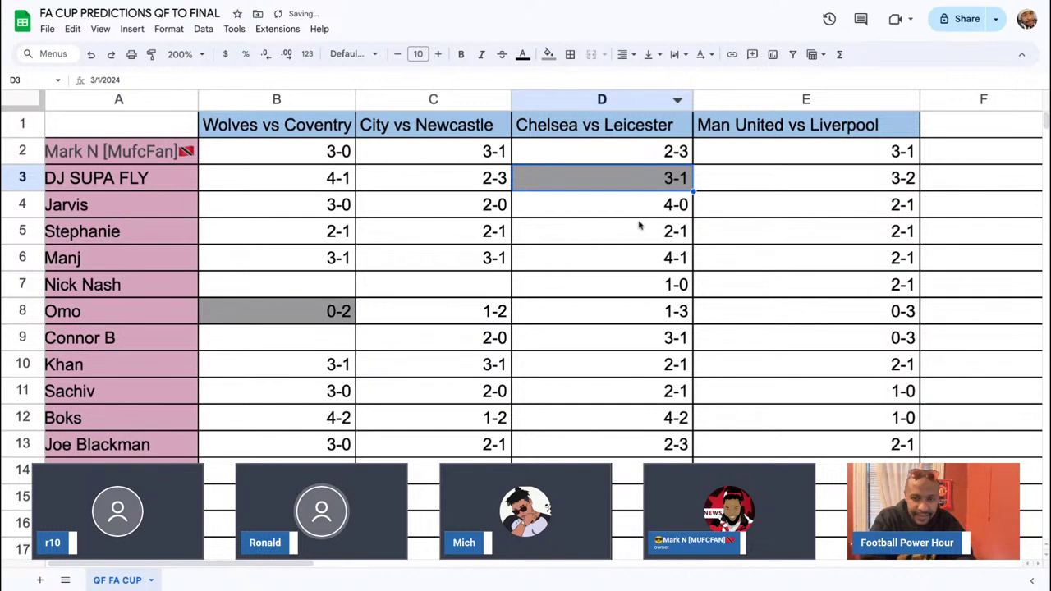
{"action": "left_click", "coordinate": [641, 212]}
{"action": "left_click", "coordinate": [549, 55]}
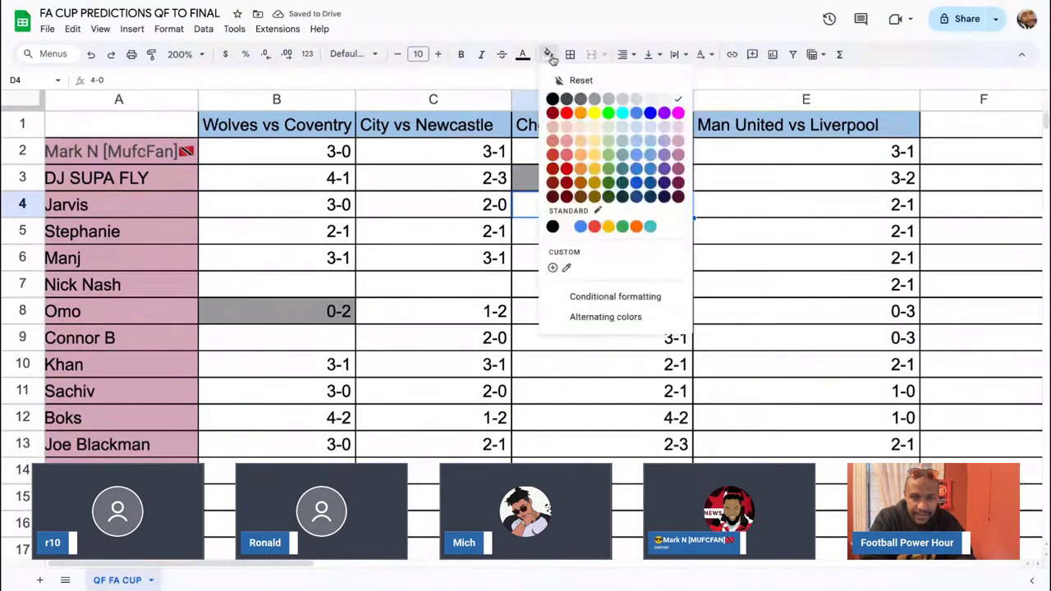
{"action": "left_click", "coordinate": [594, 99]}
- Shade the Chelsea vs Leicester predictions in D5:D6 and D7 with the same dark gray fill
{"action": "left_click_drag", "start_coordinate": [637, 238], "coordinate": [632, 268]}
{"action": "left_click", "coordinate": [549, 54]}
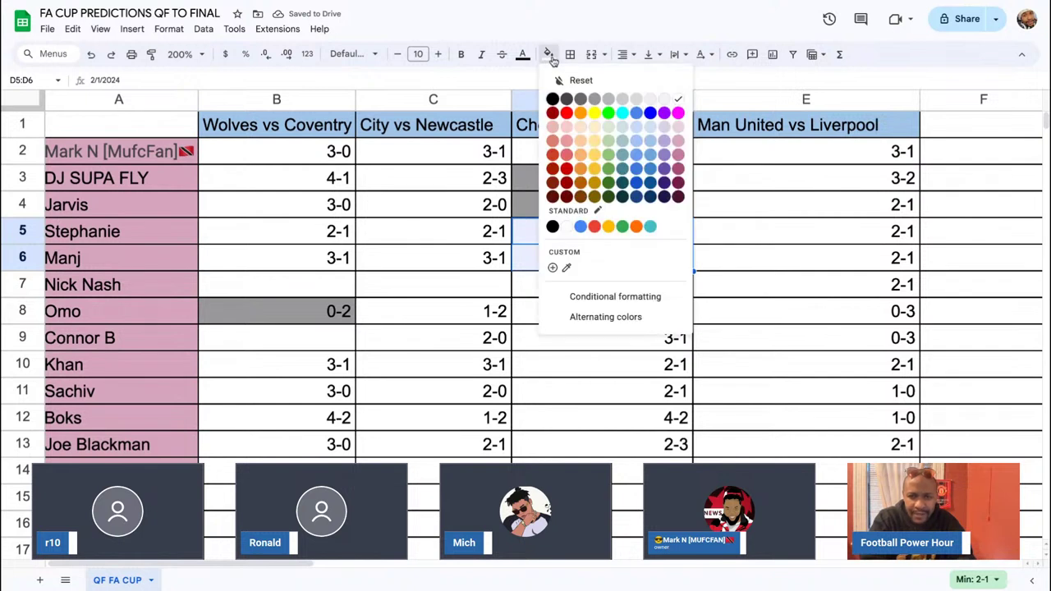
{"action": "left_click", "coordinate": [595, 99]}
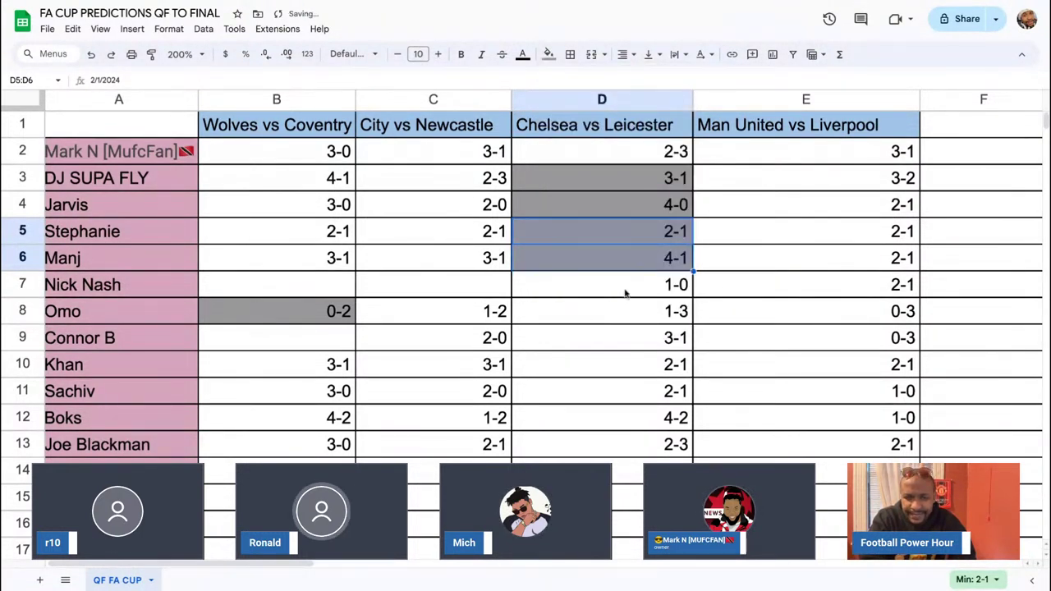
{"action": "left_click_drag", "start_coordinate": [625, 293], "coordinate": [625, 308]}
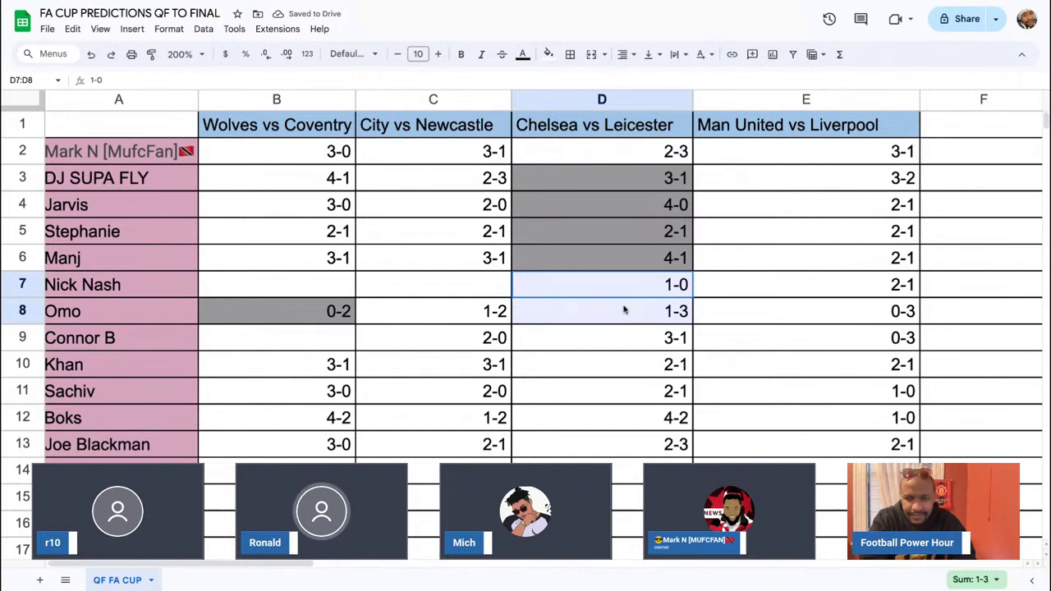
{"action": "left_click", "coordinate": [626, 297]}
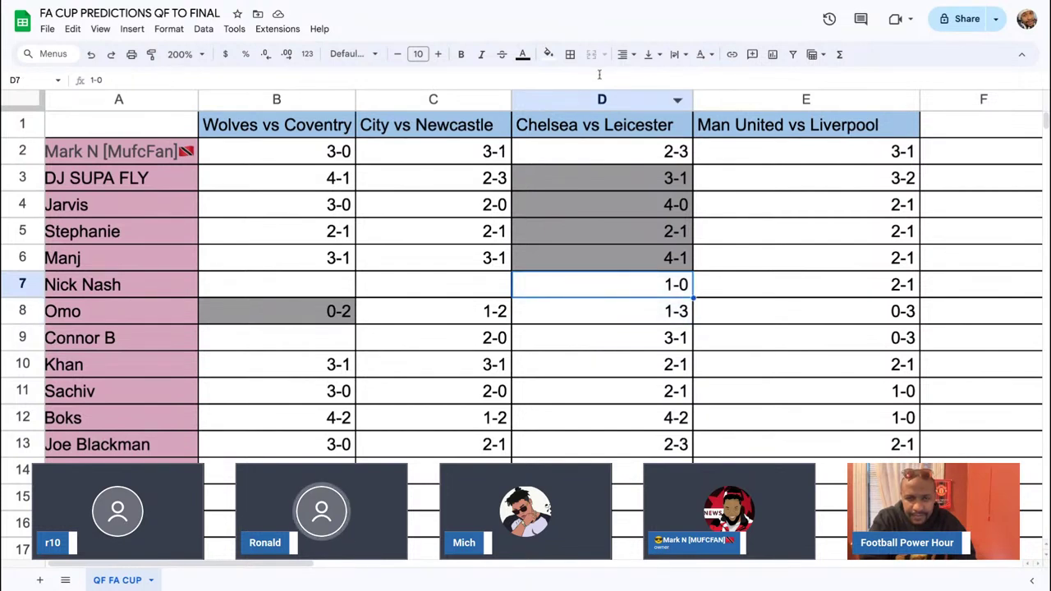
{"action": "left_click", "coordinate": [550, 55]}
{"action": "left_click", "coordinate": [603, 100]}
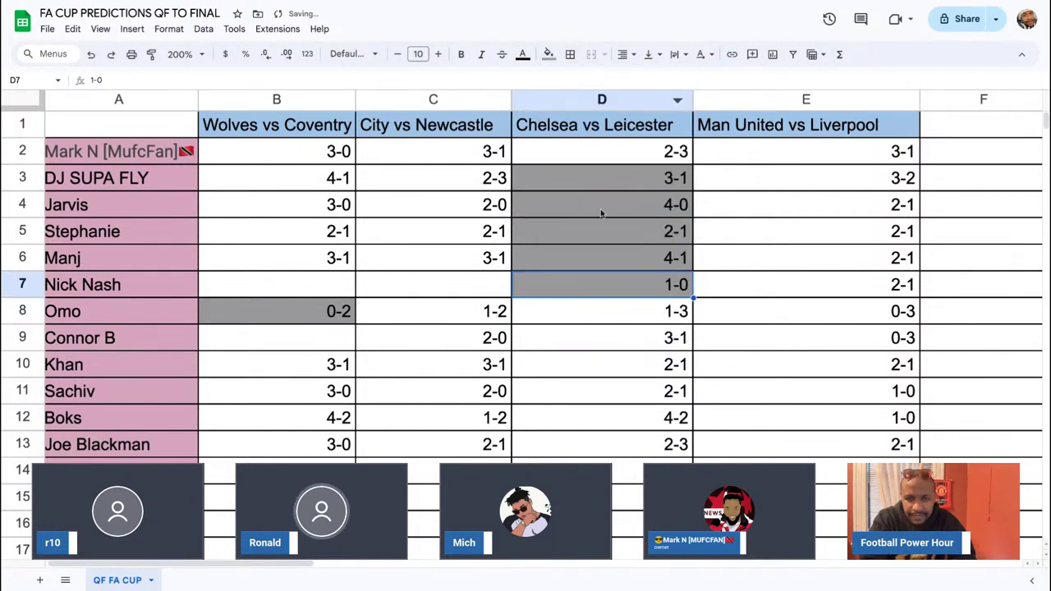
- Apply the dark gray fill to the Chelsea vs Leicester predictions in D9:D12
{"action": "left_click", "coordinate": [626, 349]}
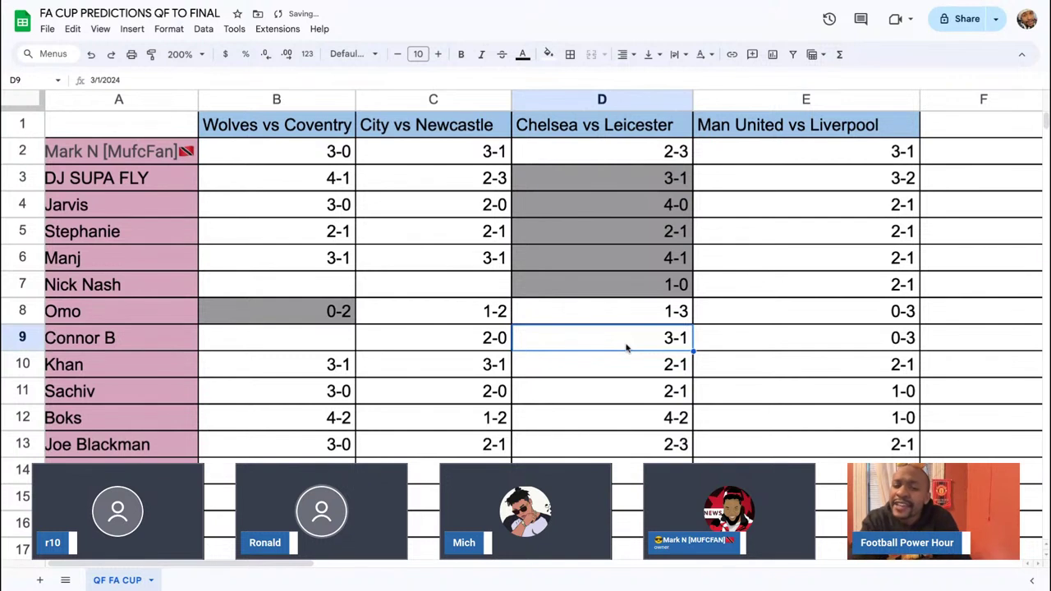
{"action": "left_click_drag", "start_coordinate": [626, 348], "coordinate": [632, 416]}
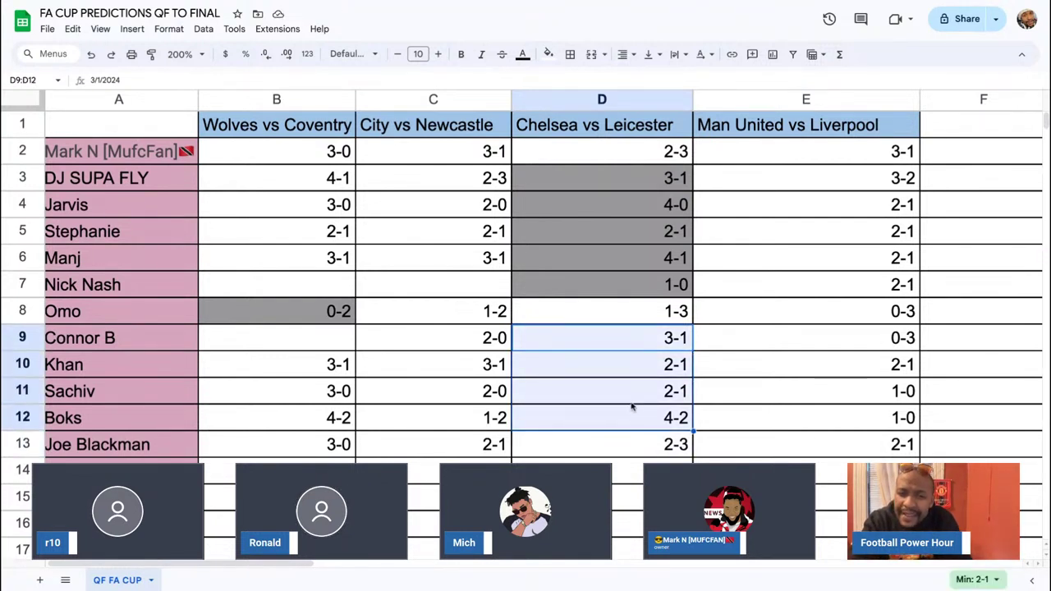
{"action": "left_click", "coordinate": [549, 54]}
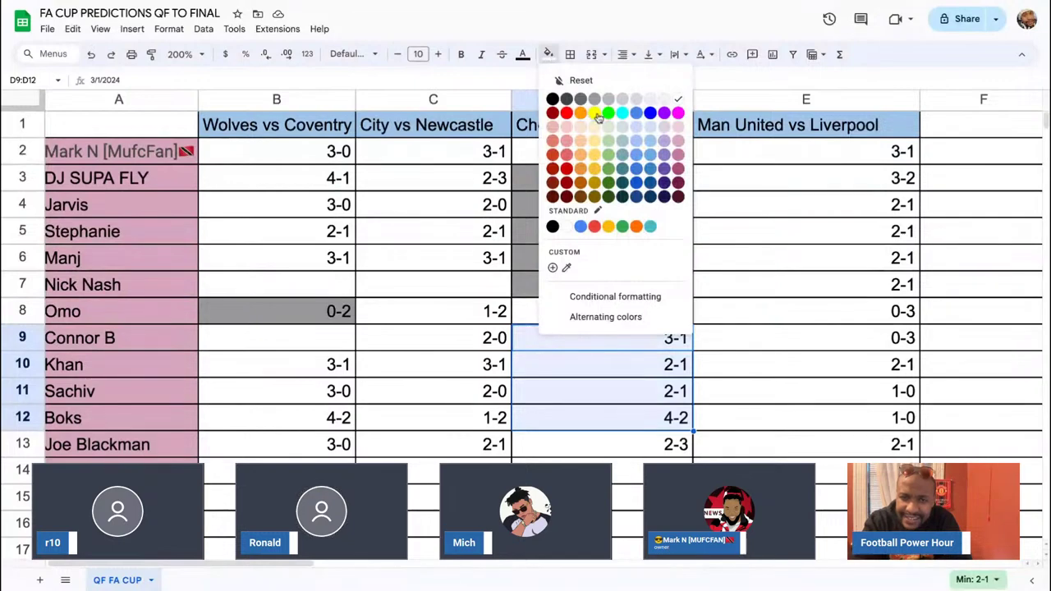
{"action": "left_click", "coordinate": [598, 100]}
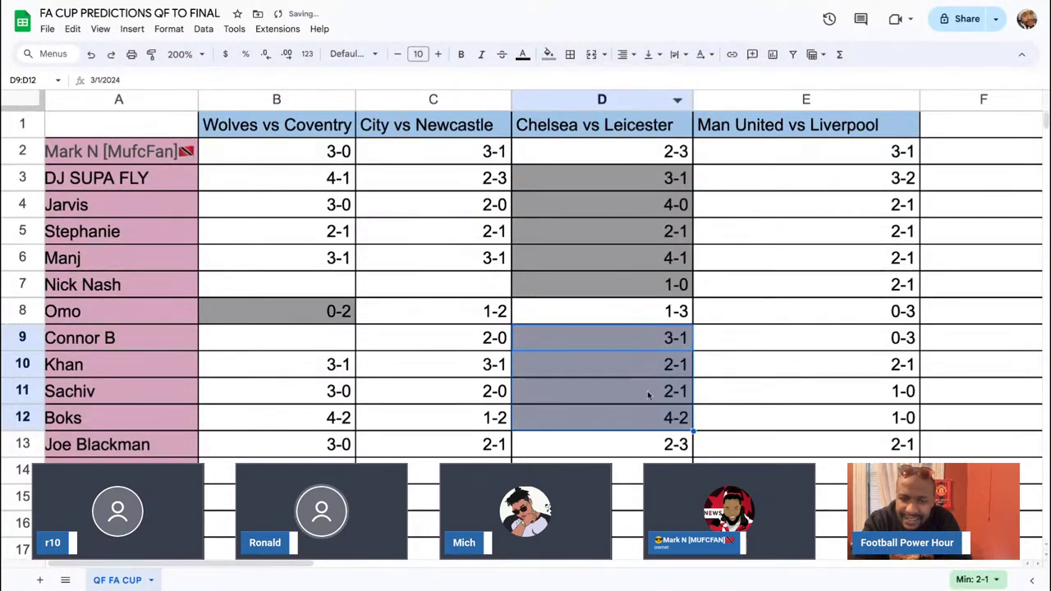
- Fill the Chelsea vs Leicester predictions in D18 and D21 with dark gray
{"action": "scroll", "coordinate": [647, 397], "scroll_direction": "down", "scroll_amount": 2}
{"action": "scroll", "coordinate": [645, 375], "scroll_direction": "down", "scroll_amount": 2}
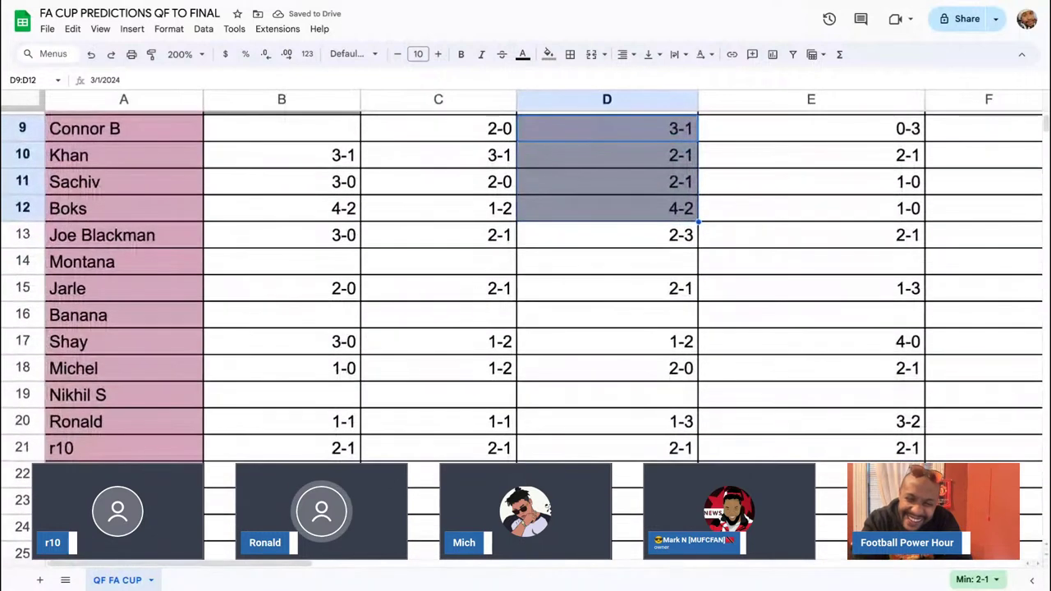
{"action": "left_click", "coordinate": [646, 376]}
{"action": "left_click", "coordinate": [548, 54]}
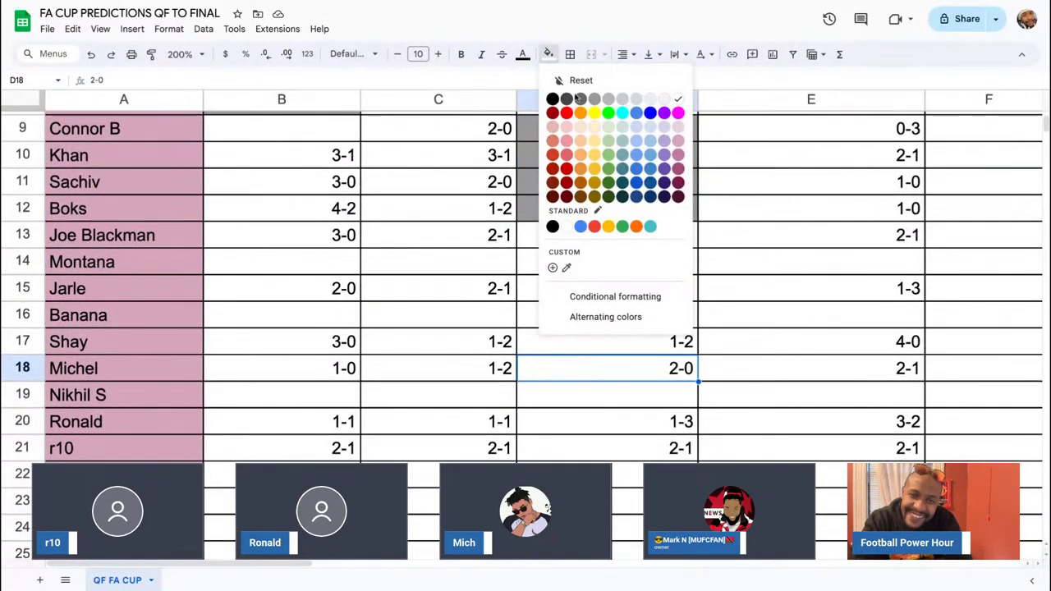
{"action": "left_click", "coordinate": [590, 101]}
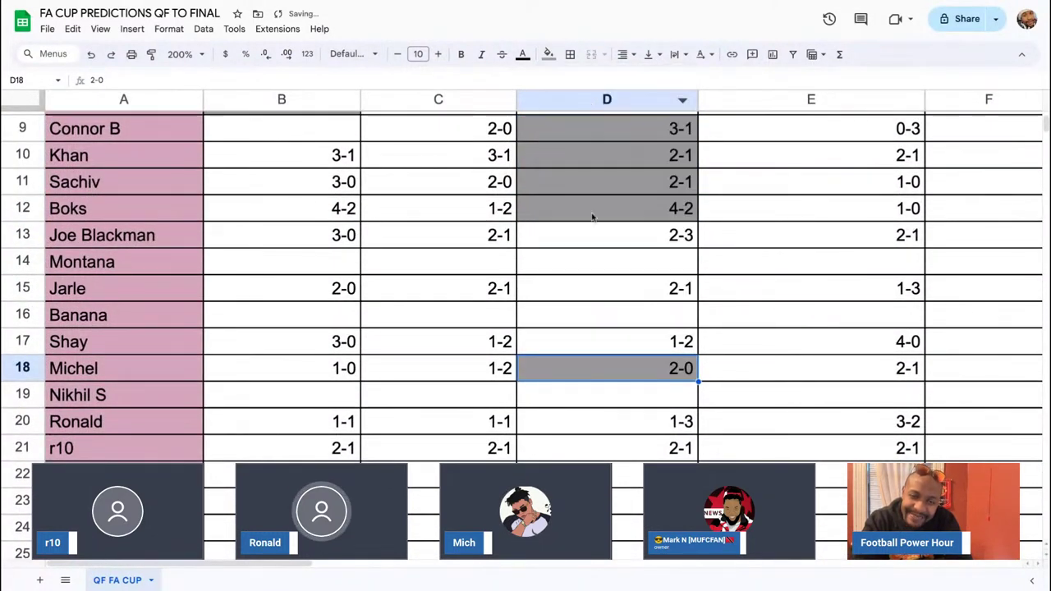
{"action": "left_click", "coordinate": [620, 454]}
{"action": "left_click", "coordinate": [547, 54]}
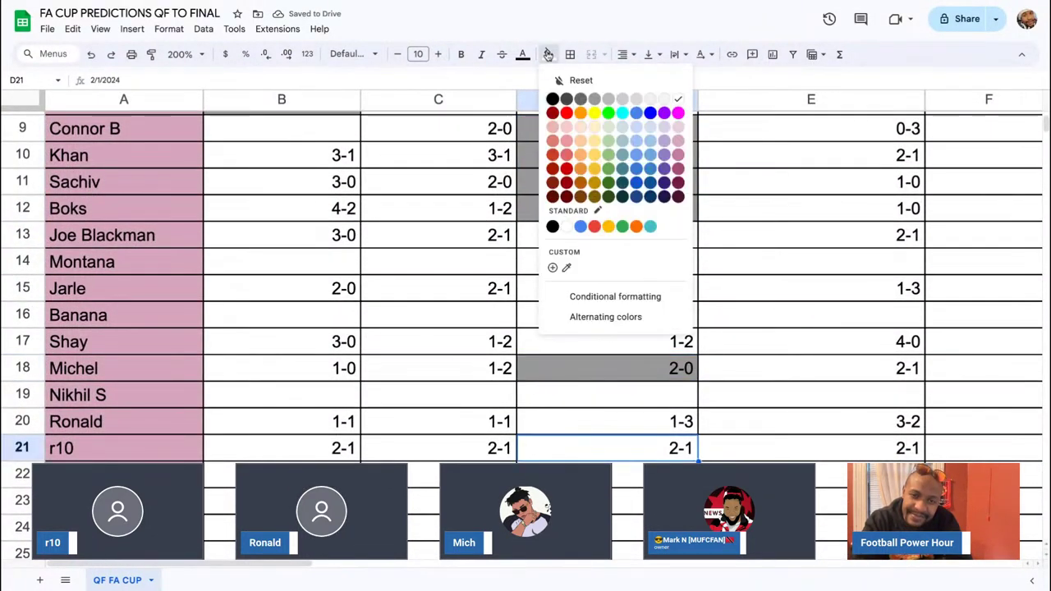
{"action": "left_click", "coordinate": [592, 102]}
- Shade the Chelsea vs Leicester predictions in D23:D24 and D32 dark gray
{"action": "left_click_drag", "start_coordinate": [624, 505], "coordinate": [625, 536]}
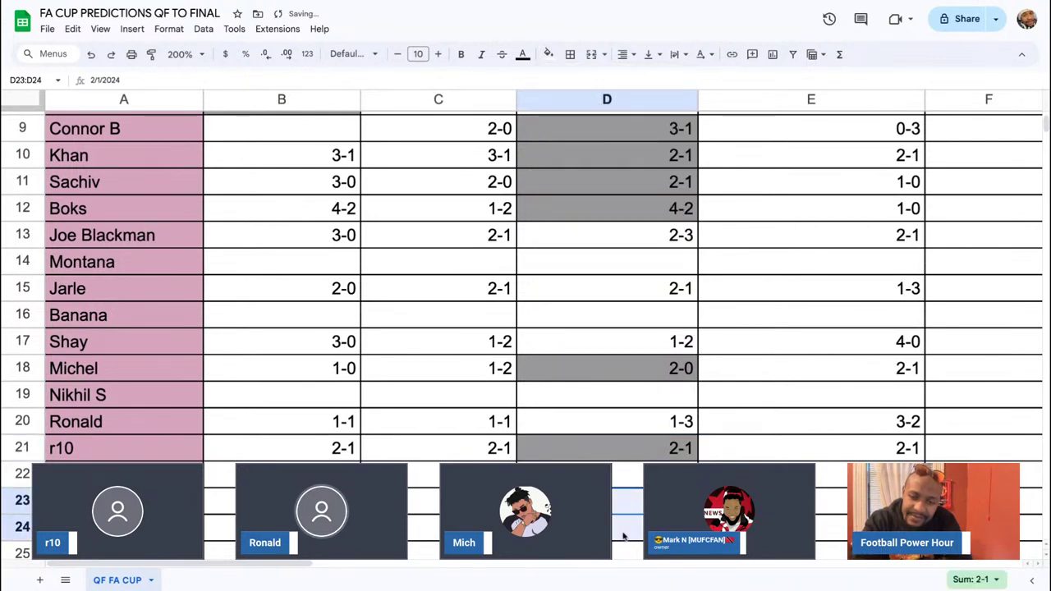
{"action": "left_click", "coordinate": [548, 54]}
{"action": "left_click", "coordinate": [598, 103]}
{"action": "scroll", "coordinate": [623, 359], "scroll_direction": "down", "scroll_amount": 2}
{"action": "scroll", "coordinate": [623, 359], "scroll_direction": "down", "scroll_amount": 5}
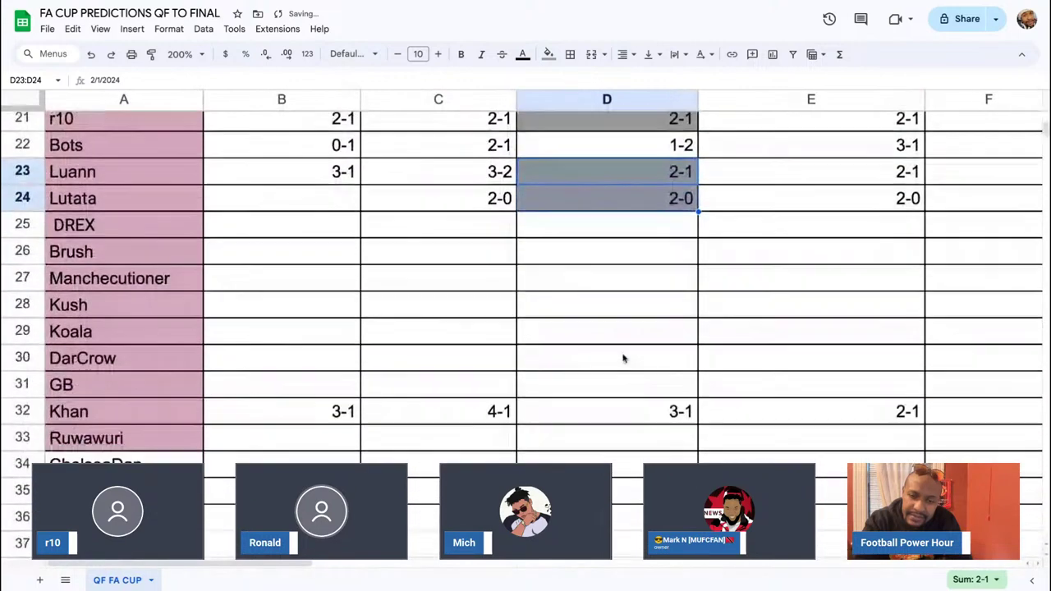
{"action": "left_click", "coordinate": [626, 351]}
{"action": "left_click", "coordinate": [547, 54]}
{"action": "left_click", "coordinate": [591, 104]}
- Examine the Man United vs Liverpool predictions down the whole participant list
{"action": "scroll", "coordinate": [532, 254], "scroll_direction": "up", "scroll_amount": 8}
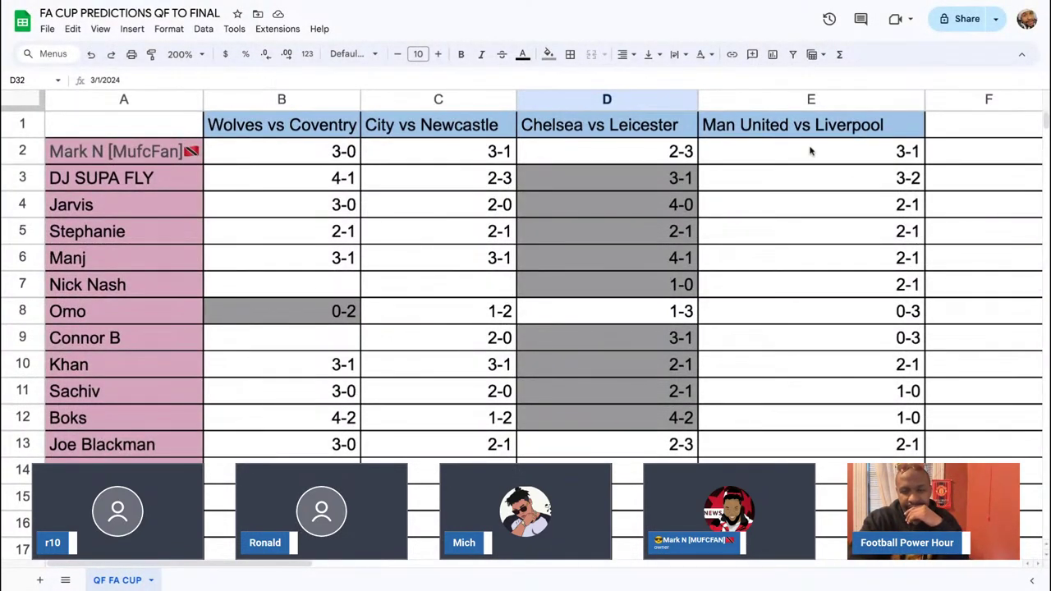
{"action": "scroll", "coordinate": [856, 179], "scroll_direction": "down", "scroll_amount": 5}
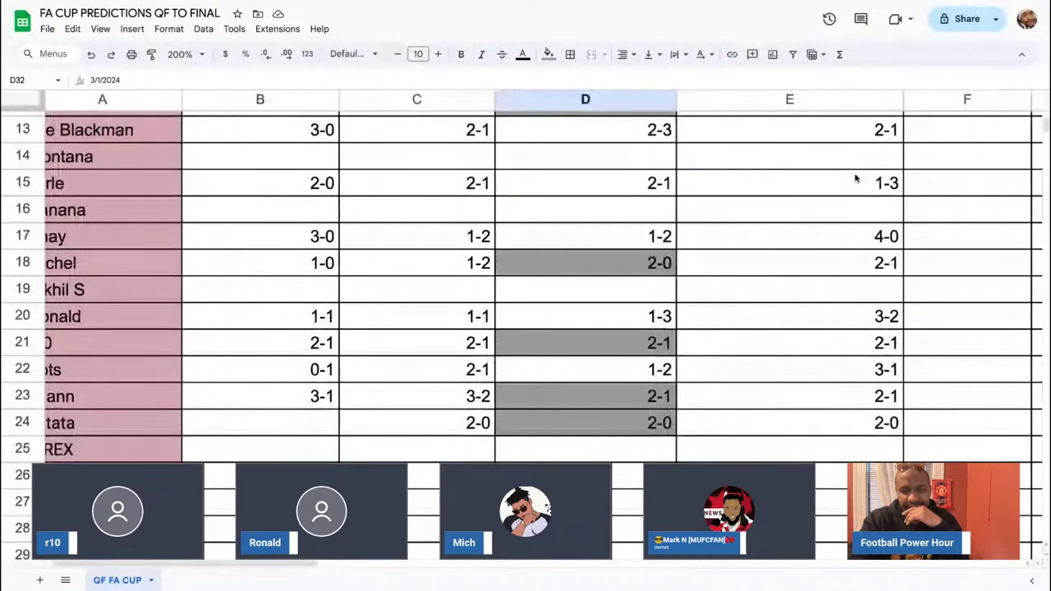
{"action": "scroll", "coordinate": [851, 189], "scroll_direction": "down", "scroll_amount": 1}
{"action": "scroll", "coordinate": [845, 202], "scroll_direction": "down", "scroll_amount": 3}
{"action": "scroll", "coordinate": [845, 202], "scroll_direction": "left", "scroll_amount": 1}
{"action": "scroll", "coordinate": [843, 201], "scroll_direction": "down", "scroll_amount": 4}
{"action": "scroll", "coordinate": [842, 201], "scroll_direction": "up", "scroll_amount": 7}
{"action": "scroll", "coordinate": [854, 164], "scroll_direction": "up", "scroll_amount": 2}
- Fill the Man United vs Liverpool predictions in E2:E7 and E10 with dark gray
{"action": "left_click", "coordinate": [854, 160]}
{"action": "left_click_drag", "start_coordinate": [854, 164], "coordinate": [852, 287]}
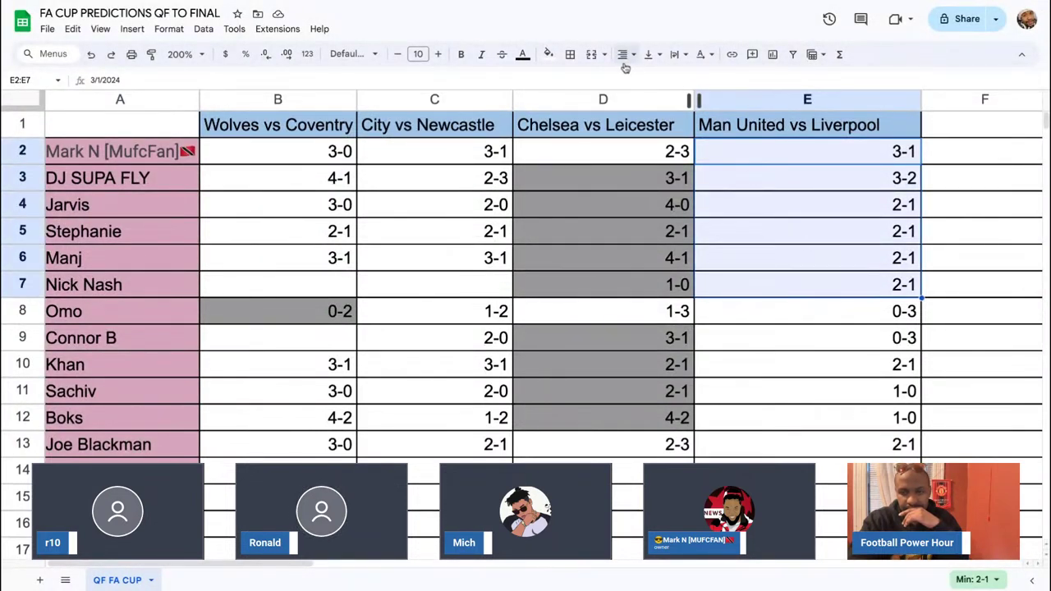
{"action": "left_click", "coordinate": [549, 54]}
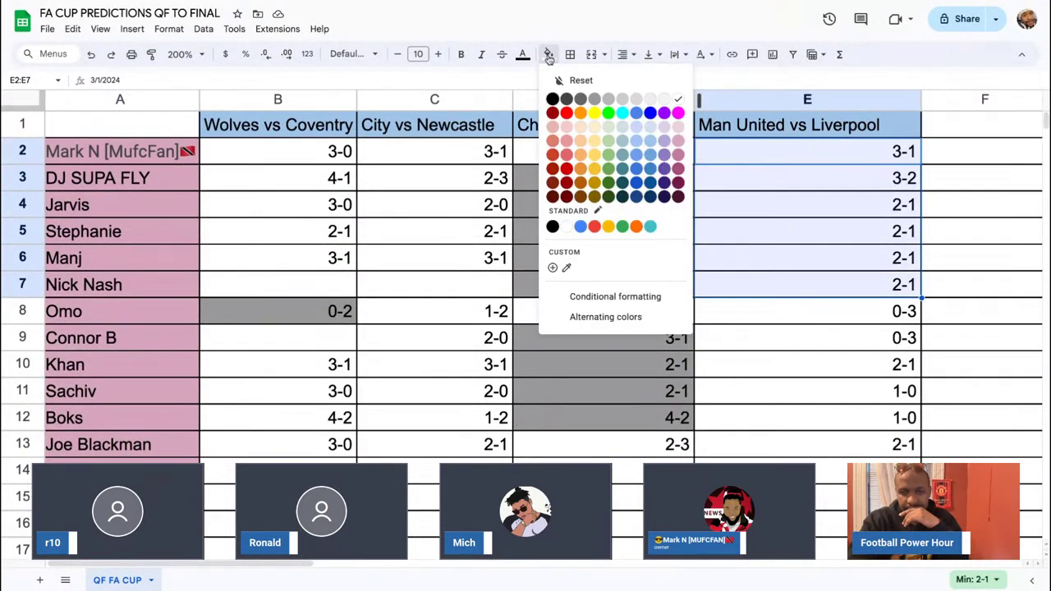
{"action": "left_click", "coordinate": [595, 102]}
{"action": "mouse_move", "coordinate": [853, 365]}
{"action": "left_mouse_down"}
{"action": "mouse_move", "coordinate": [854, 400]}
{"action": "mouse_move", "coordinate": [854, 374]}
{"action": "left_mouse_up"}
{"action": "left_click", "coordinate": [550, 54]}
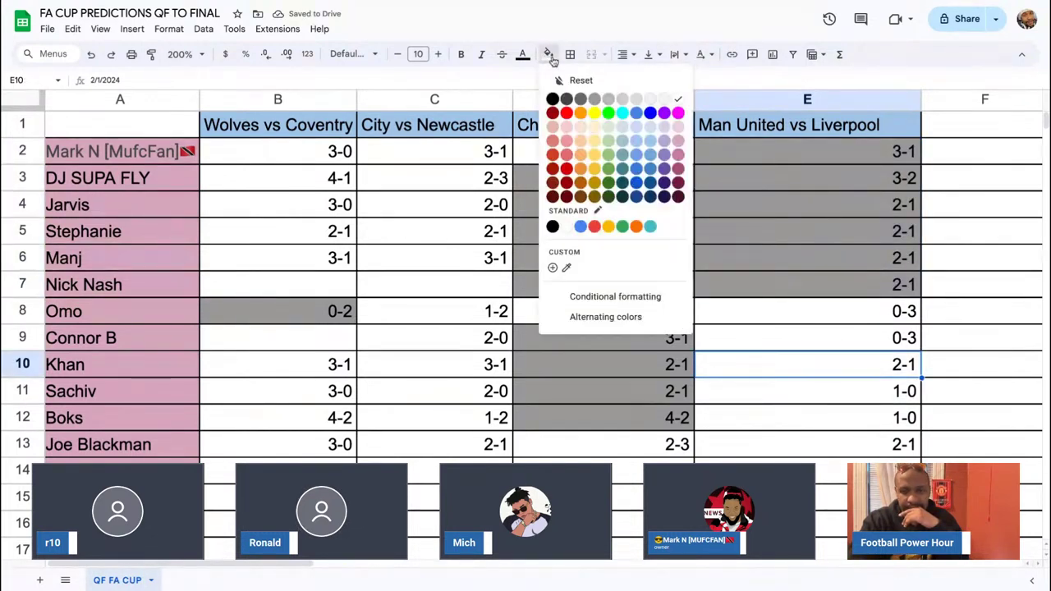
{"action": "left_click", "coordinate": [599, 102]}
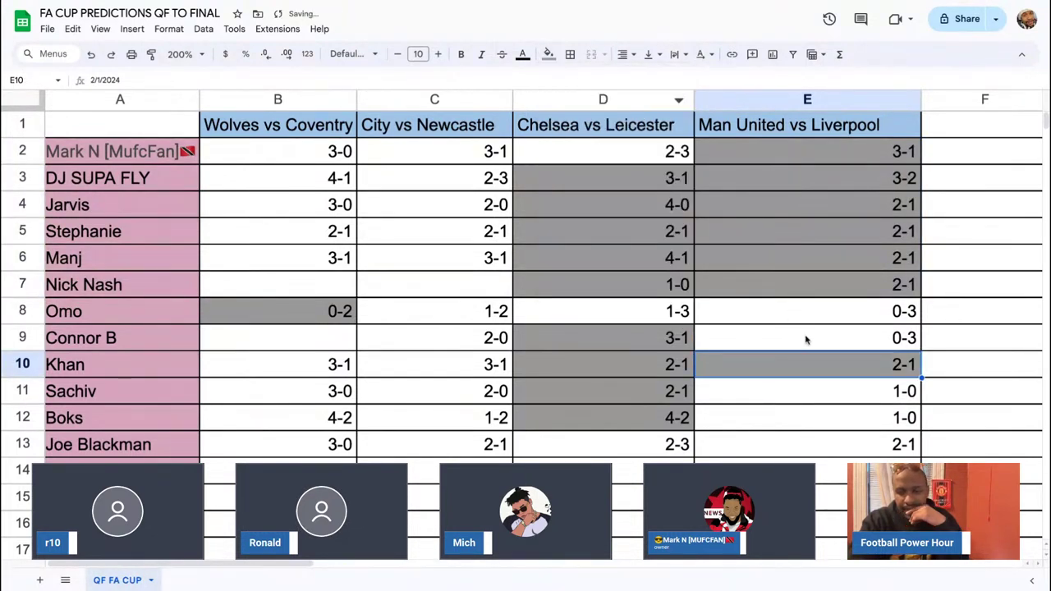
- Apply the dark gray fill to the Man United vs Liverpool predictions in E13 and E17
{"action": "left_click", "coordinate": [808, 451]}
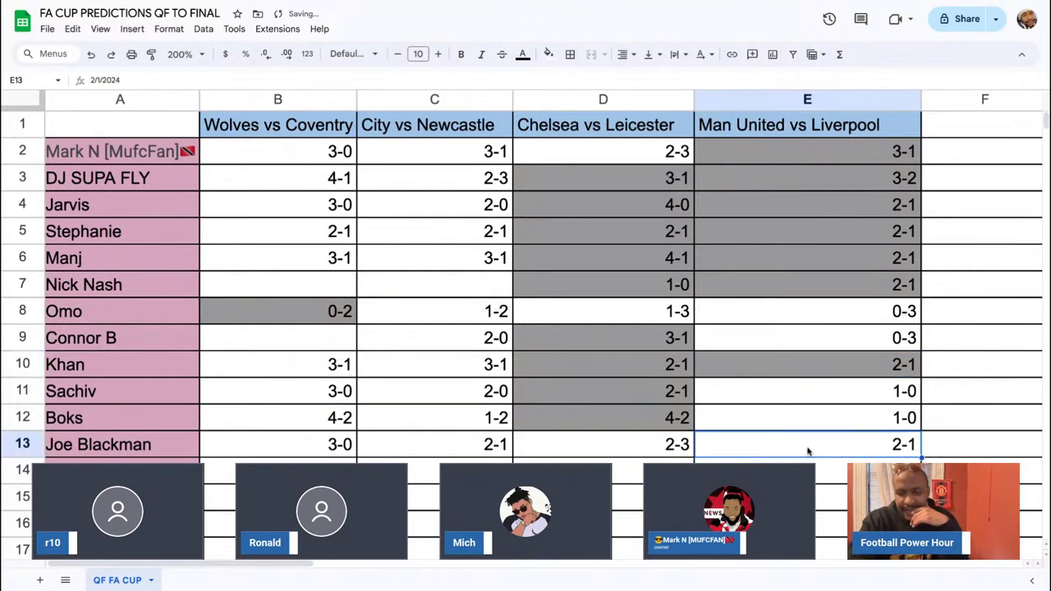
{"action": "left_click", "coordinate": [549, 54]}
{"action": "left_click", "coordinate": [593, 102]}
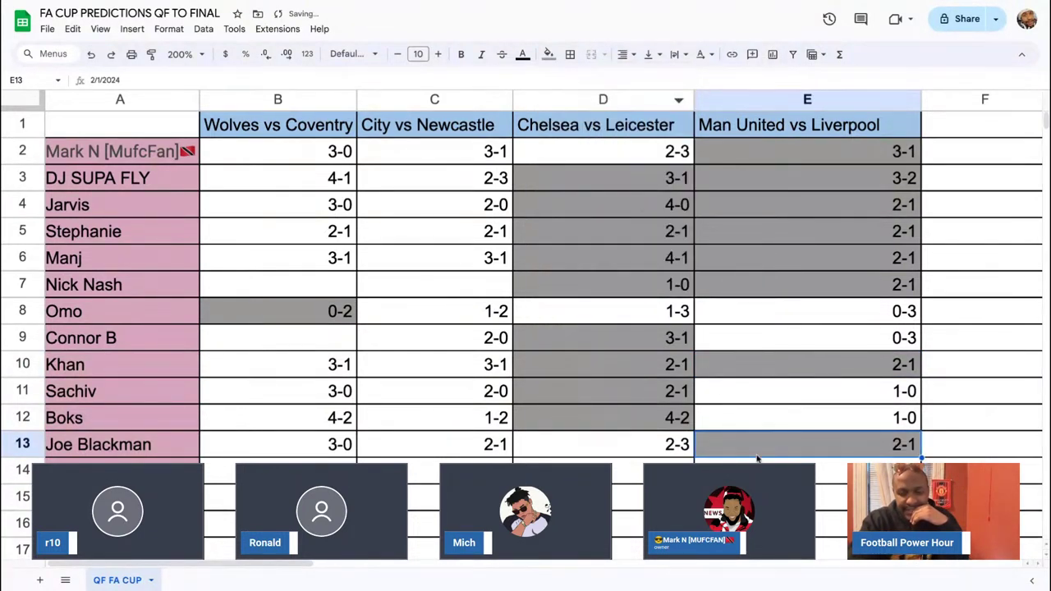
{"action": "scroll", "coordinate": [755, 460], "scroll_direction": "down", "scroll_amount": 3}
{"action": "scroll", "coordinate": [786, 427], "scroll_direction": "down", "scroll_amount": 1}
{"action": "left_click", "coordinate": [828, 390]}
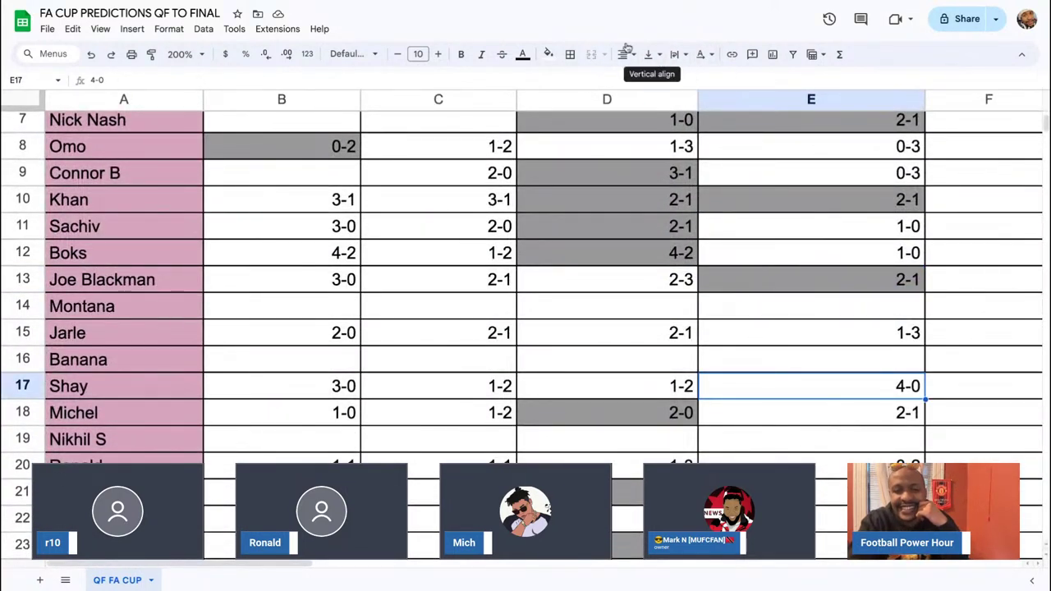
{"action": "left_click", "coordinate": [549, 54]}
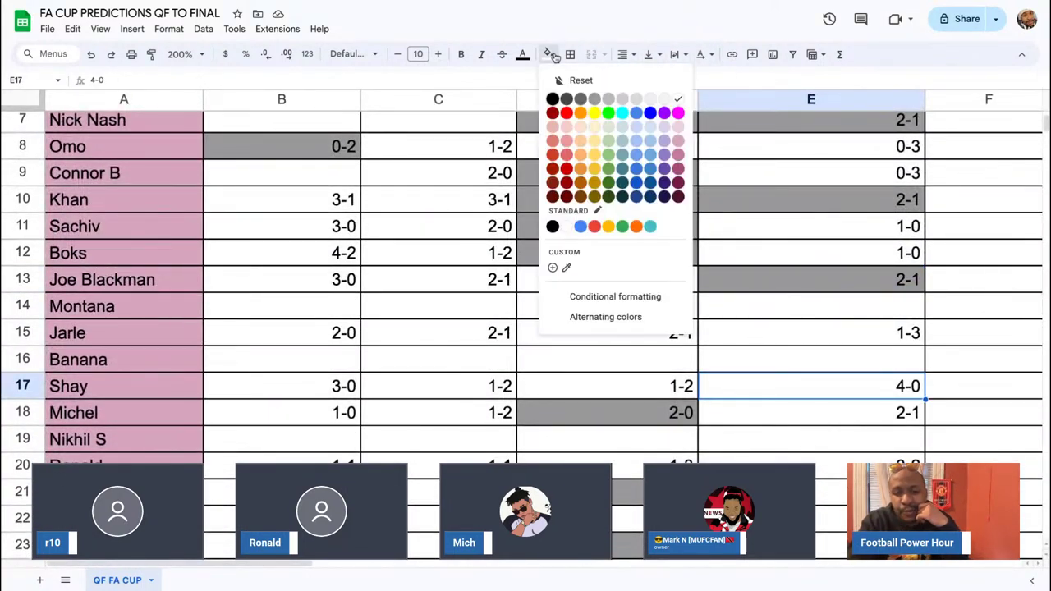
{"action": "left_click", "coordinate": [595, 100]}
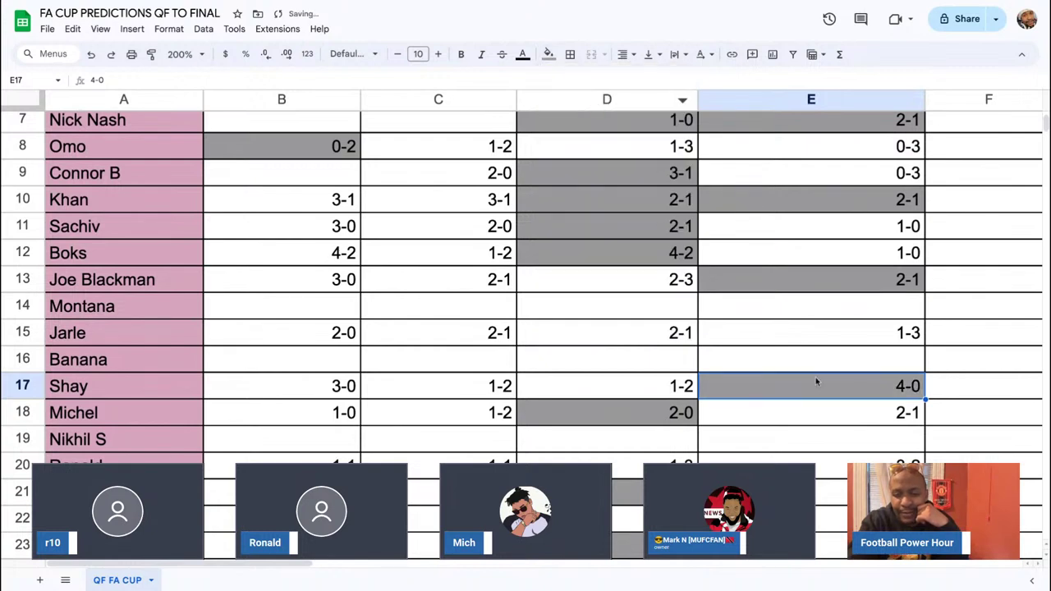
- Shade the Man United vs Liverpool predictions in E18 and E20 dark gray
{"action": "left_click", "coordinate": [824, 420]}
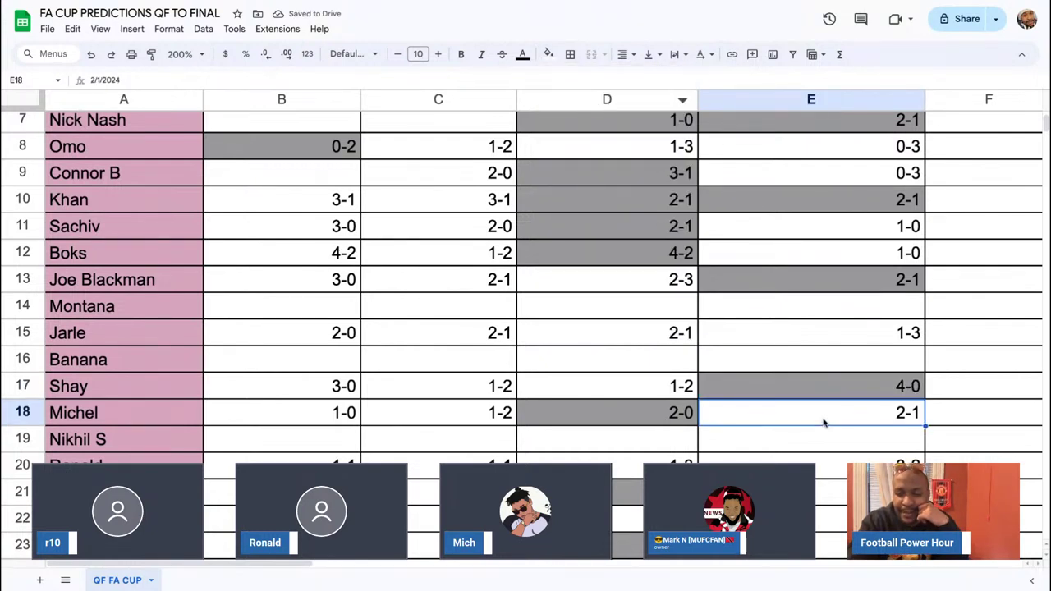
{"action": "left_click", "coordinate": [547, 55]}
{"action": "left_click", "coordinate": [595, 100]}
{"action": "scroll", "coordinate": [802, 443], "scroll_direction": "down", "scroll_amount": 2}
{"action": "left_click", "coordinate": [824, 374]}
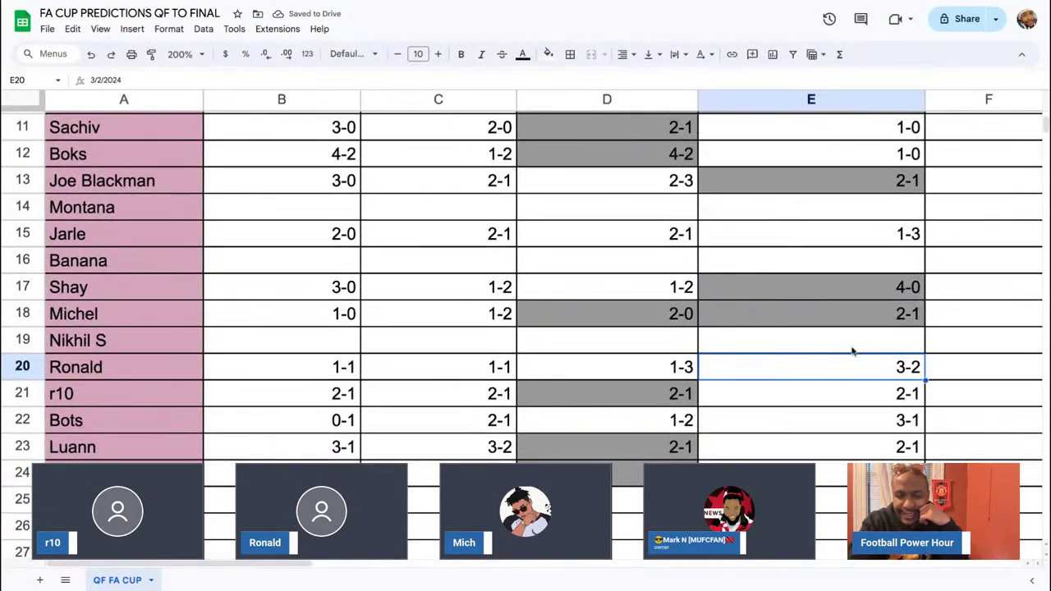
{"action": "left_click", "coordinate": [548, 55]}
{"action": "left_click", "coordinate": [595, 100]}
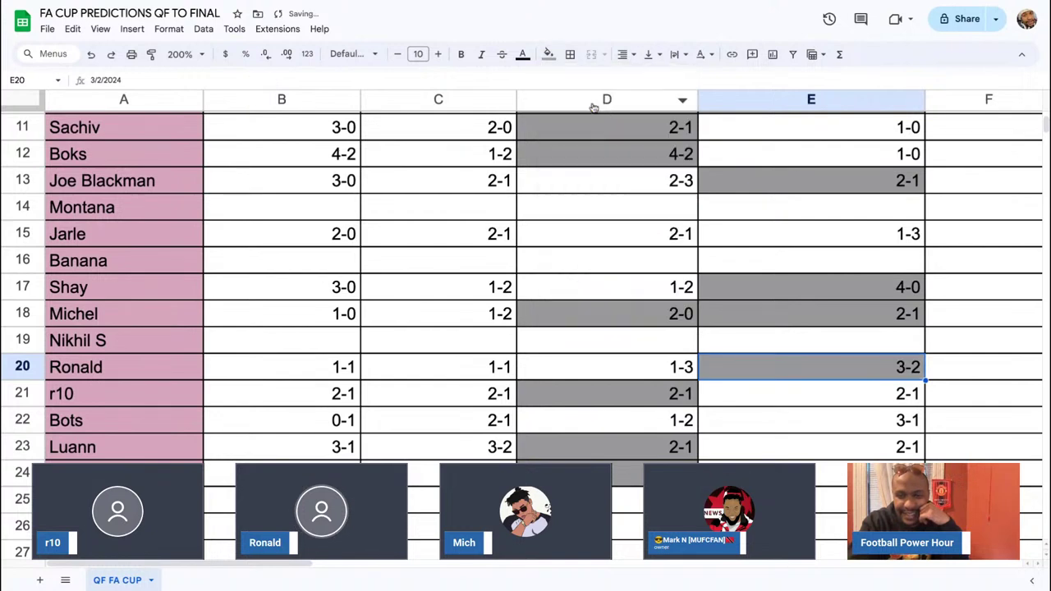
{"action": "scroll", "coordinate": [744, 353], "scroll_direction": "down", "scroll_amount": 2}
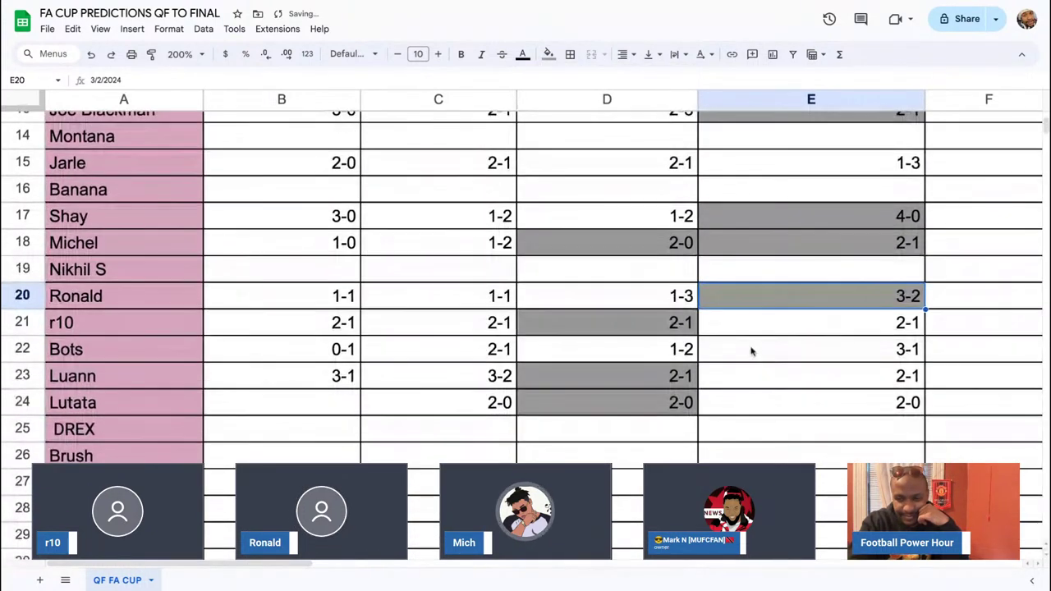
{"action": "scroll", "coordinate": [753, 340], "scroll_direction": "up", "scroll_amount": 5}
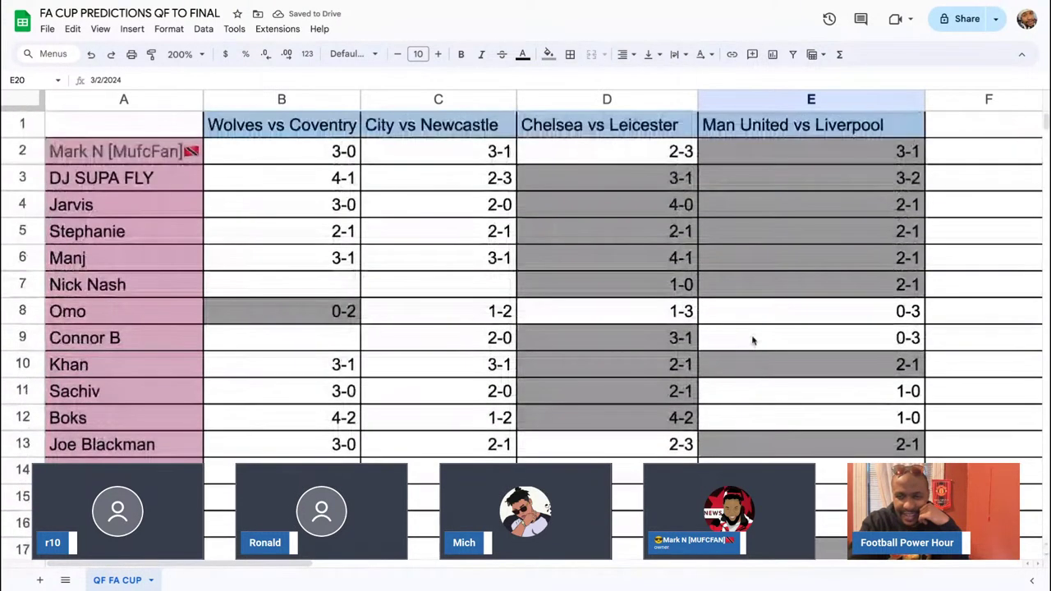
- Fill the Man United vs Liverpool predictions in E21:E24 with dark gray
{"action": "left_click", "coordinate": [791, 161]}
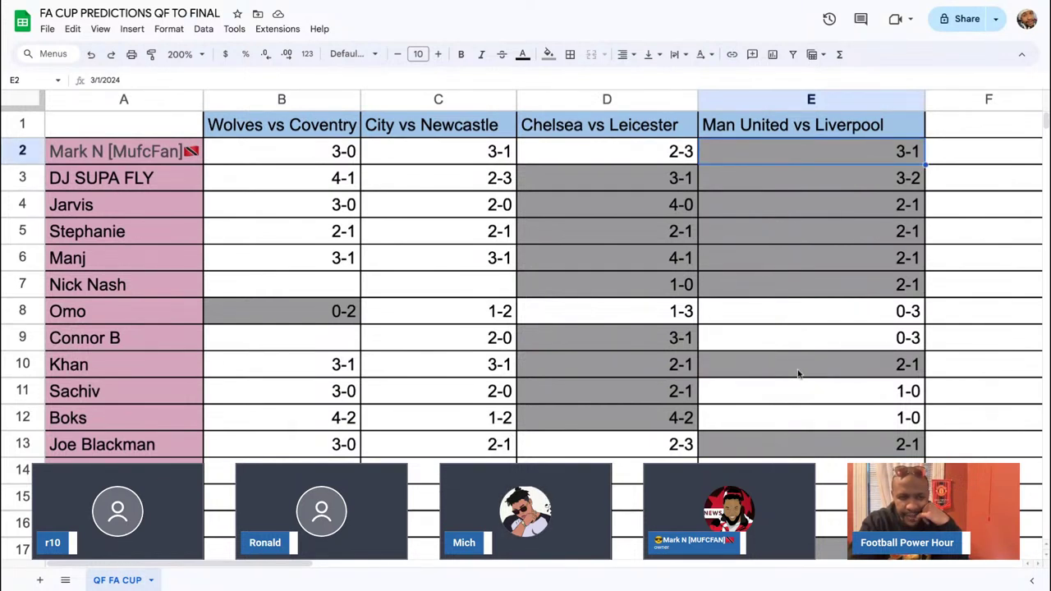
{"action": "left_click", "coordinate": [850, 191]}
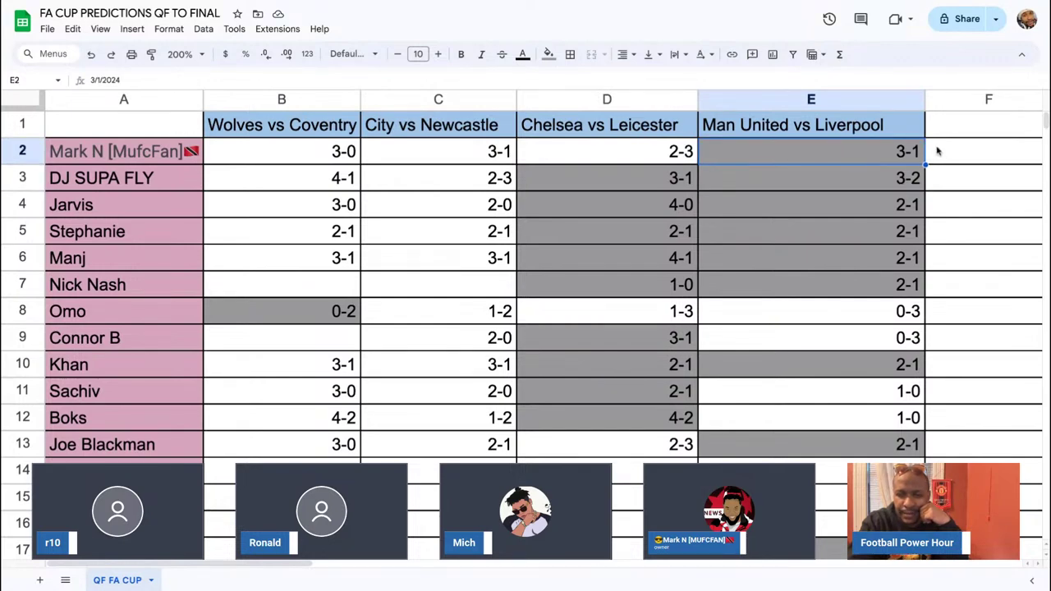
{"action": "scroll", "coordinate": [887, 179], "scroll_direction": "down", "scroll_amount": 3}
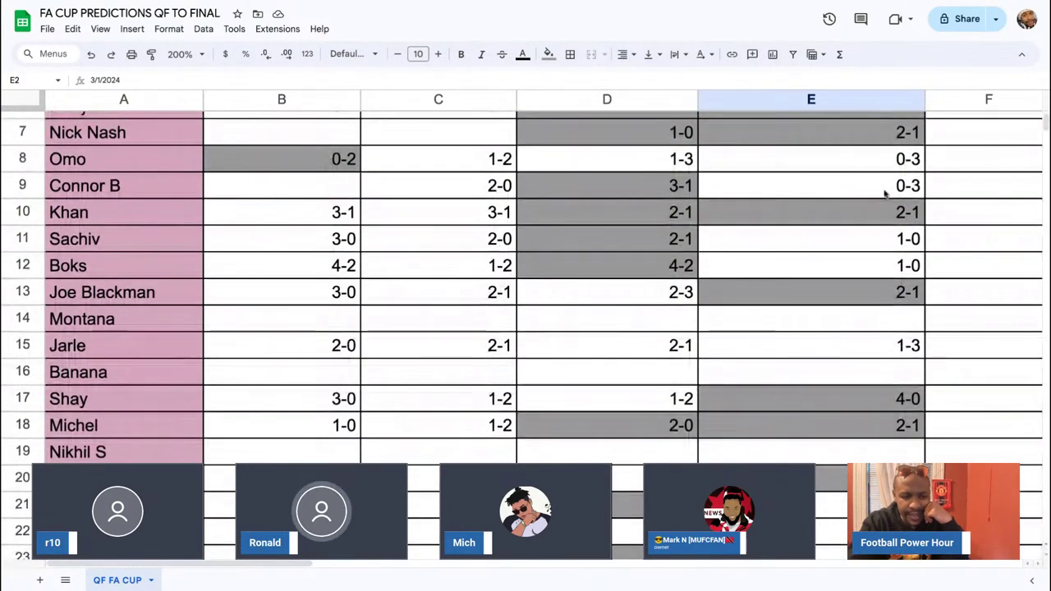
{"action": "scroll", "coordinate": [861, 277], "scroll_direction": "down", "scroll_amount": 2}
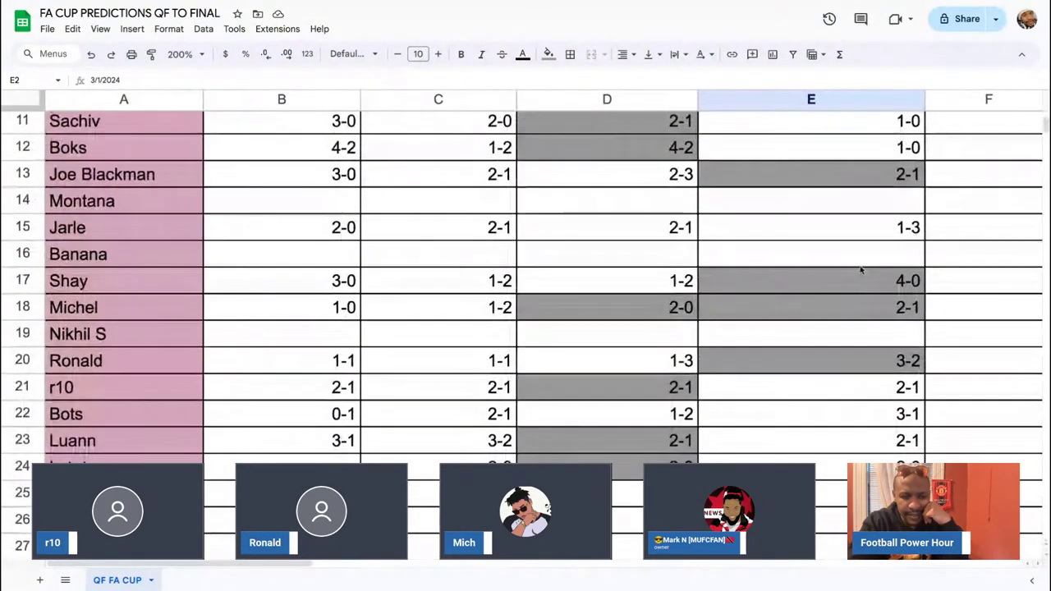
{"action": "left_click", "coordinate": [839, 419]}
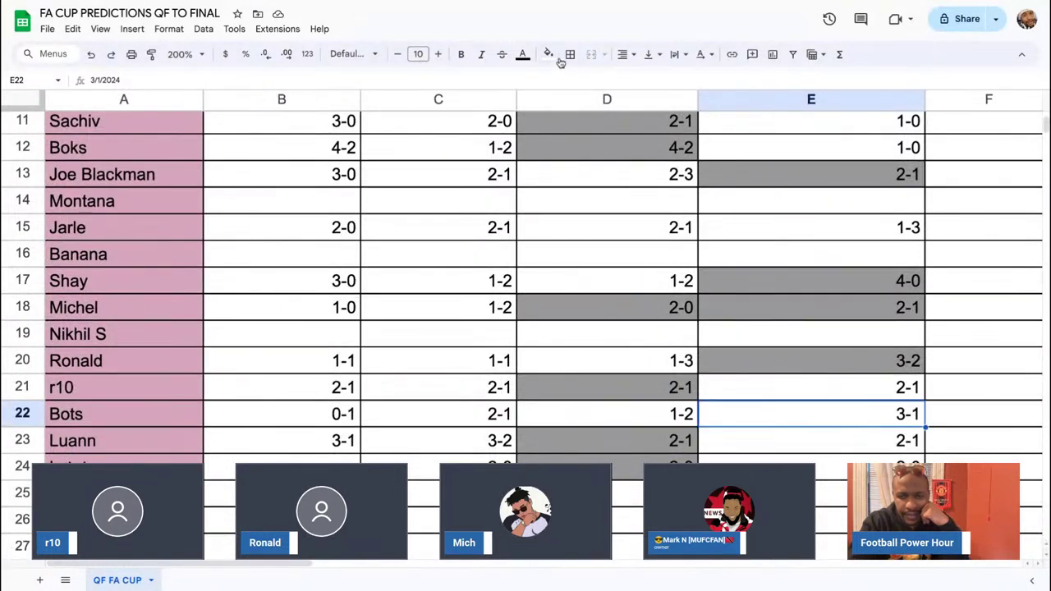
{"action": "left_click", "coordinate": [794, 398]}
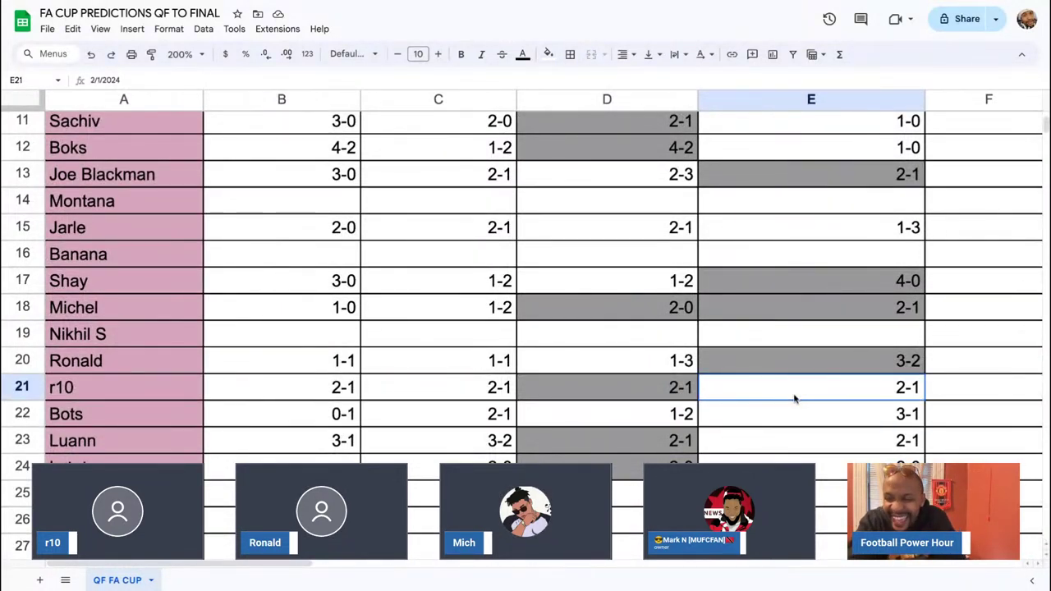
{"action": "left_click_drag", "start_coordinate": [794, 398], "coordinate": [805, 465]}
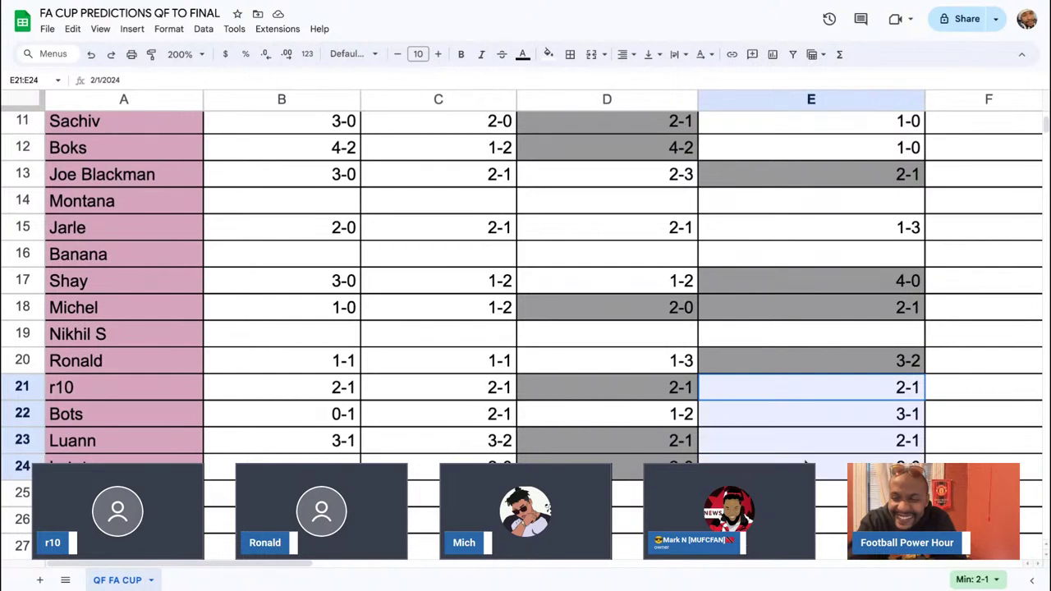
{"action": "left_click", "coordinate": [548, 54]}
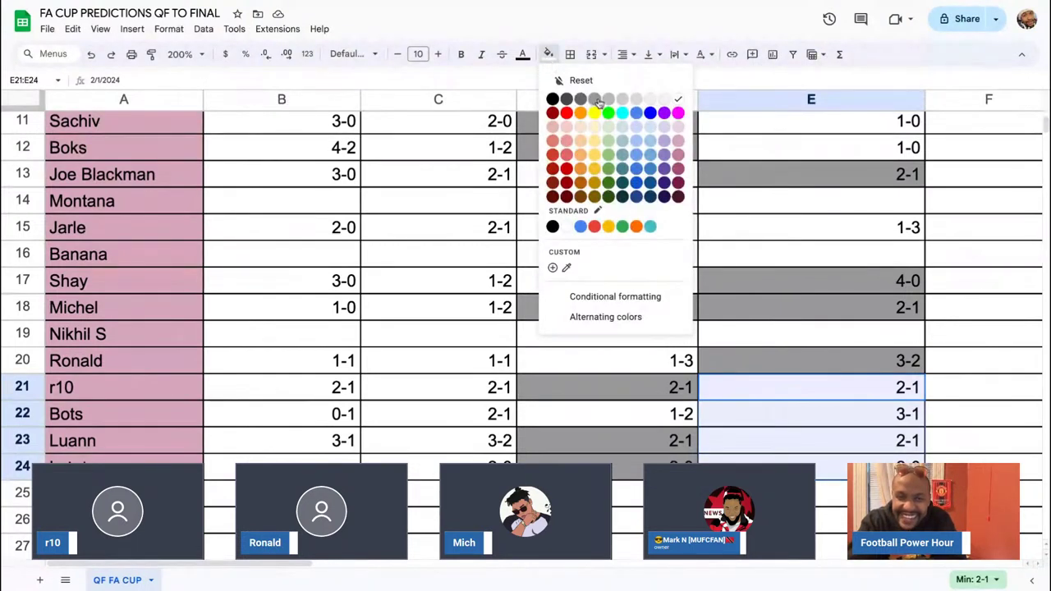
{"action": "left_click", "coordinate": [601, 104]}
- Check the unshaded Man United vs Liverpool predictions in E15, E9 and E8
{"action": "scroll", "coordinate": [883, 344], "scroll_direction": "up", "scroll_amount": 1}
{"action": "scroll", "coordinate": [883, 344], "scroll_direction": "up", "scroll_amount": 1}
{"action": "left_click", "coordinate": [872, 310]}
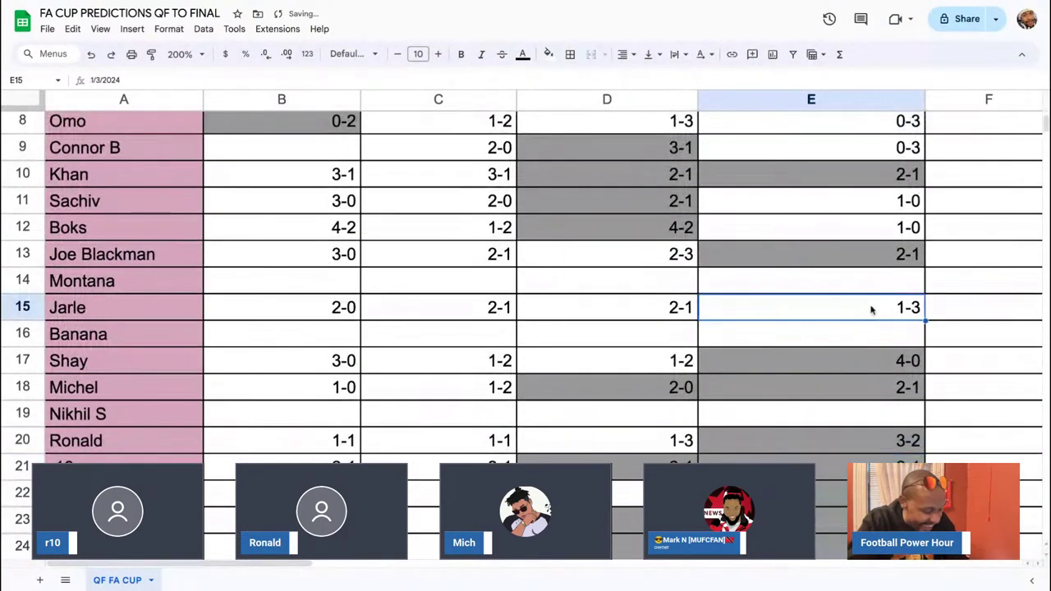
{"action": "scroll", "coordinate": [884, 308], "scroll_direction": "up", "scroll_amount": 1}
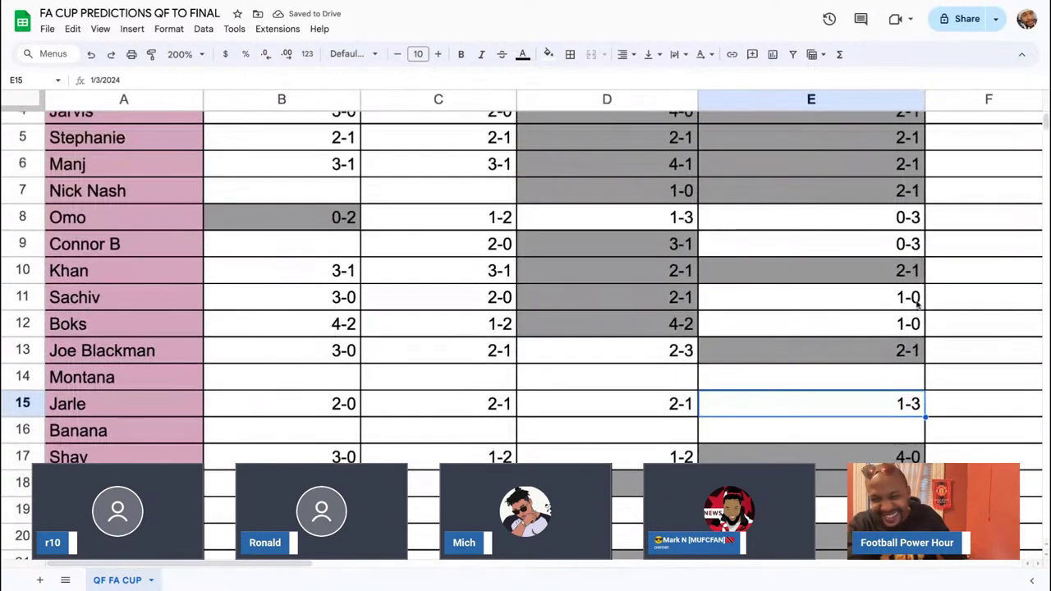
{"action": "left_click", "coordinate": [879, 243]}
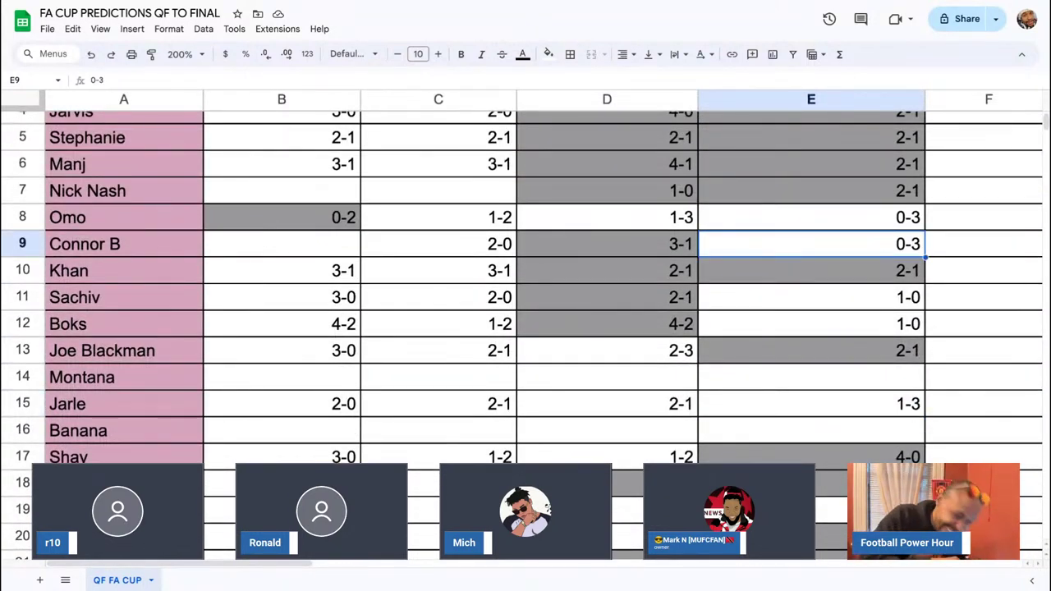
{"action": "left_click", "coordinate": [877, 227]}
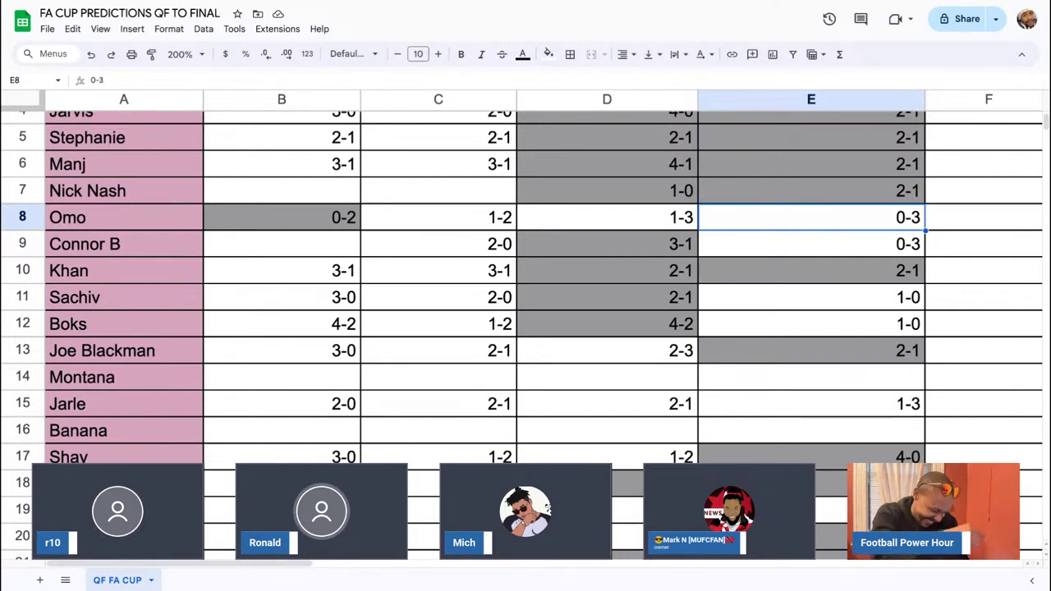
- Examine the Chelsea vs Leicester predictions down the participant list for any that still need shading
{"action": "scroll", "coordinate": [713, 187], "scroll_direction": "up", "scroll_amount": 5}
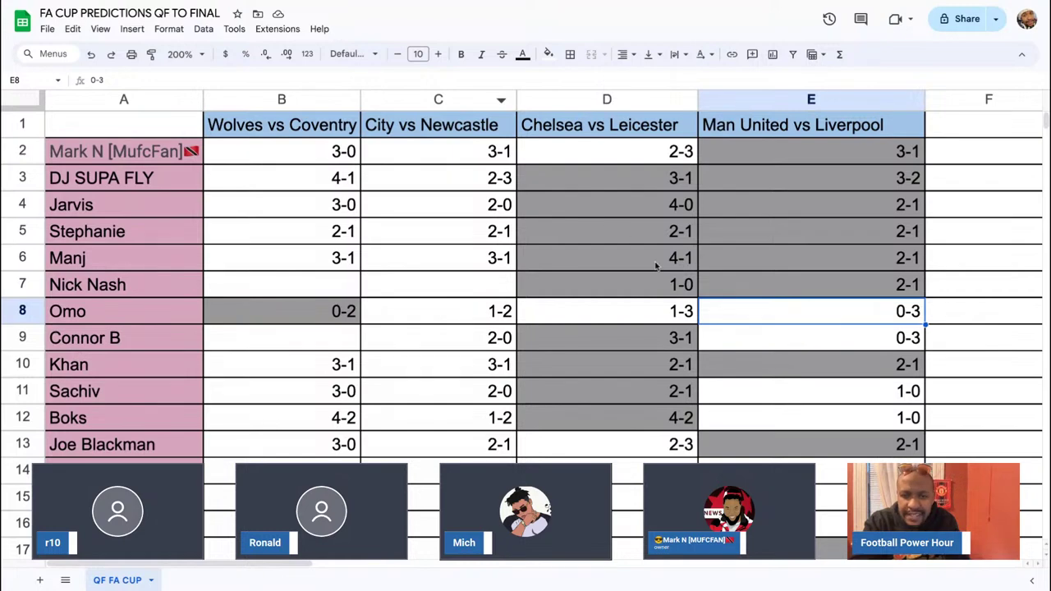
{"action": "scroll", "coordinate": [648, 239], "scroll_direction": "down", "scroll_amount": 5}
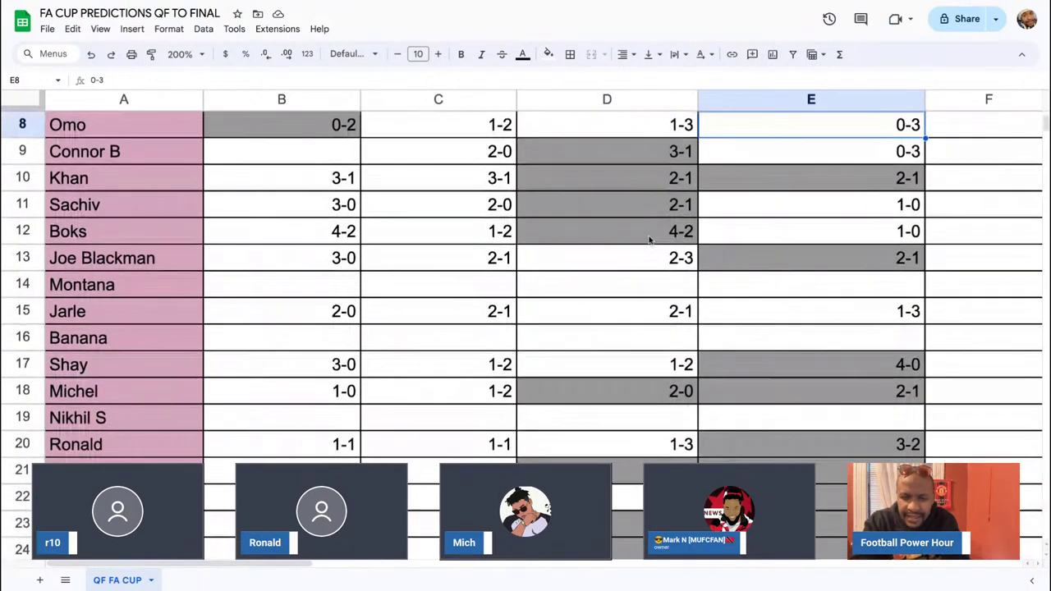
{"action": "scroll", "coordinate": [649, 239], "scroll_direction": "down", "scroll_amount": 5}
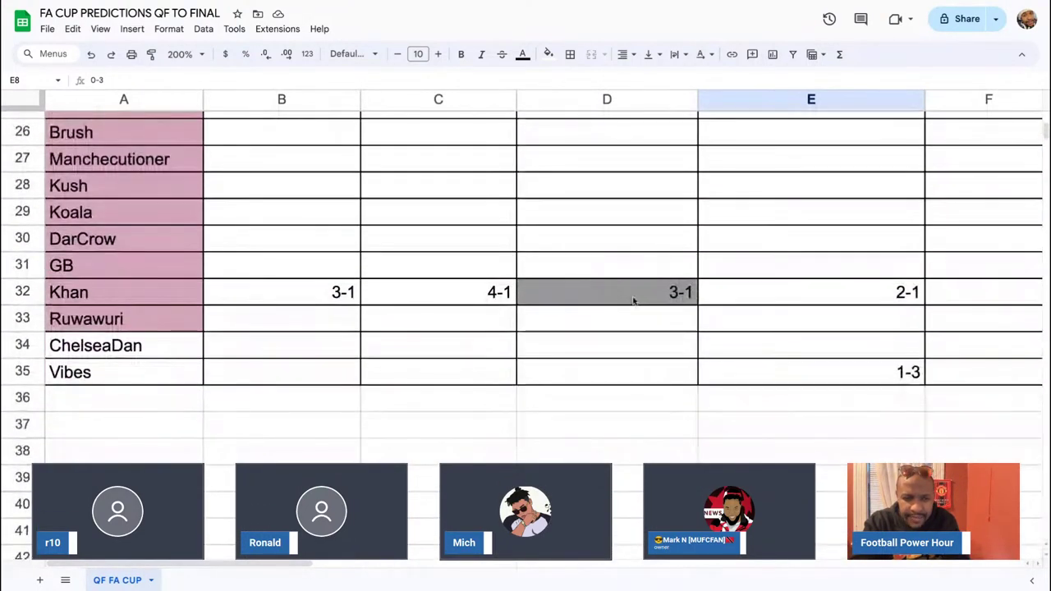
{"action": "left_click", "coordinate": [633, 300]}
{"action": "scroll", "coordinate": [633, 300], "scroll_direction": "up", "scroll_amount": 4}
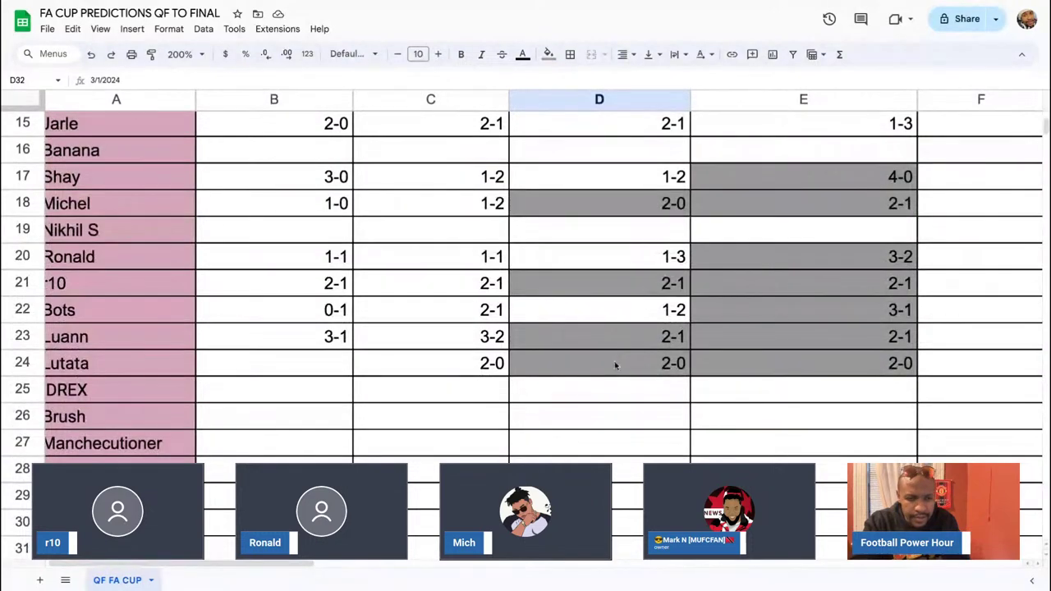
{"action": "scroll", "coordinate": [625, 326], "scroll_direction": "up", "scroll_amount": 1}
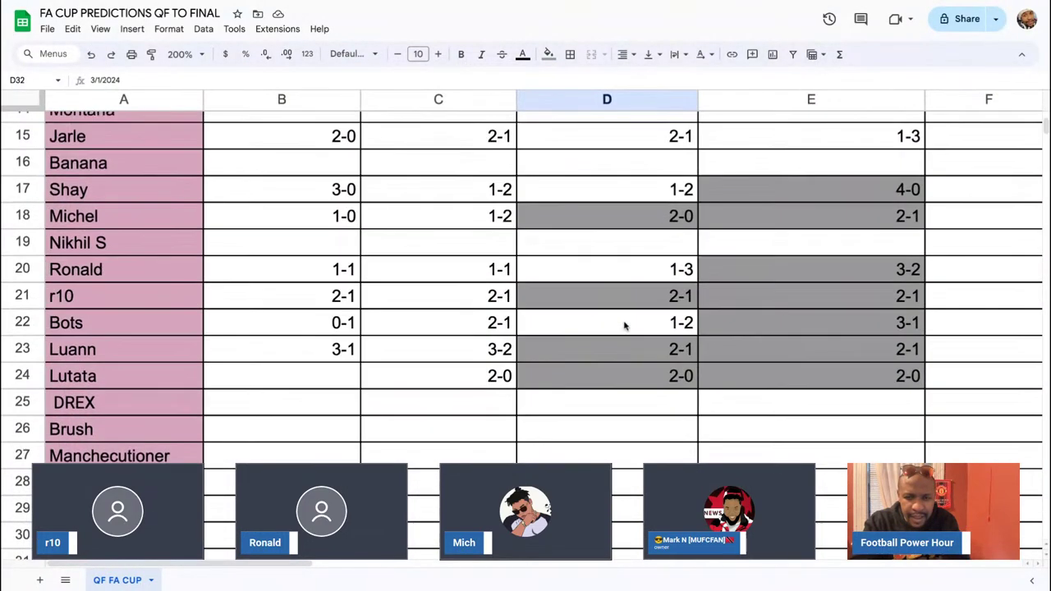
{"action": "left_click", "coordinate": [621, 327]}
{"action": "scroll", "coordinate": [620, 328], "scroll_direction": "up", "scroll_amount": 5}
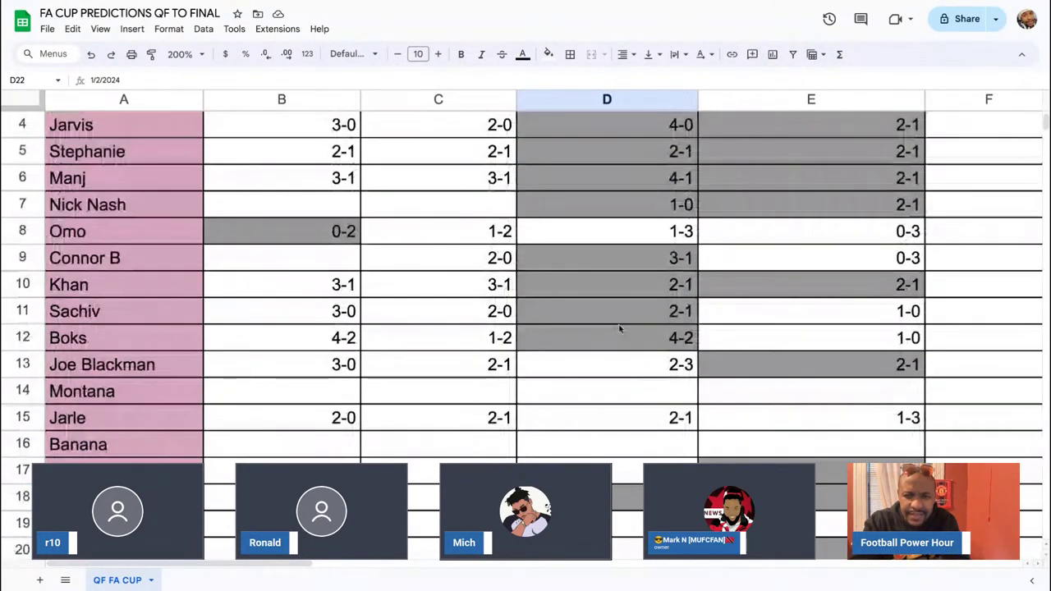
{"action": "scroll", "coordinate": [620, 328], "scroll_direction": "down", "scroll_amount": 3}
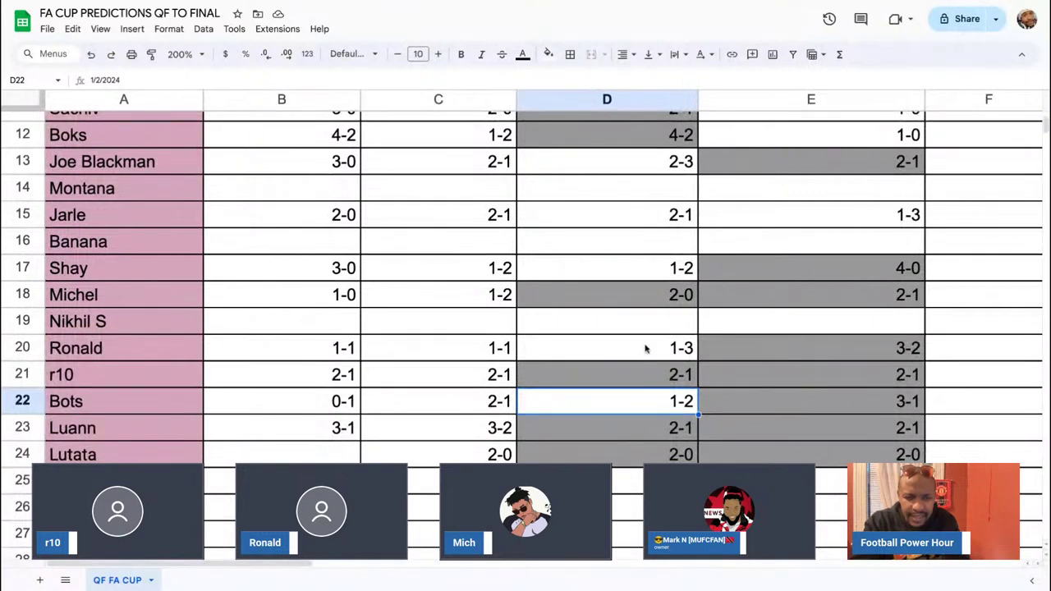
{"action": "left_click", "coordinate": [646, 350]}
{"action": "scroll", "coordinate": [646, 349], "scroll_direction": "up", "scroll_amount": 3}
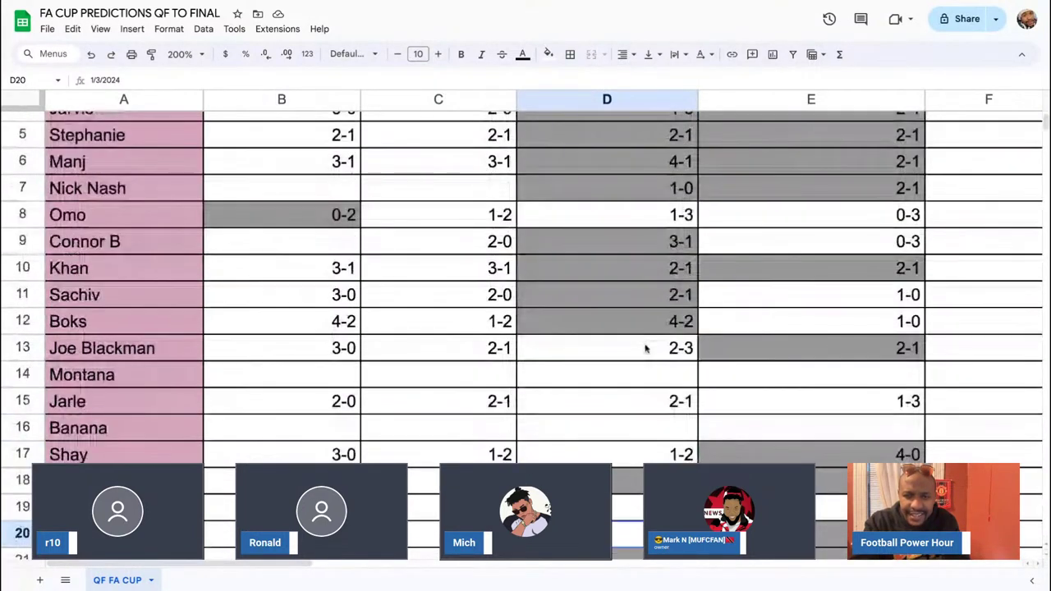
{"action": "scroll", "coordinate": [641, 386], "scroll_direction": "down", "scroll_amount": 1}
{"action": "left_click", "coordinate": [638, 404]}
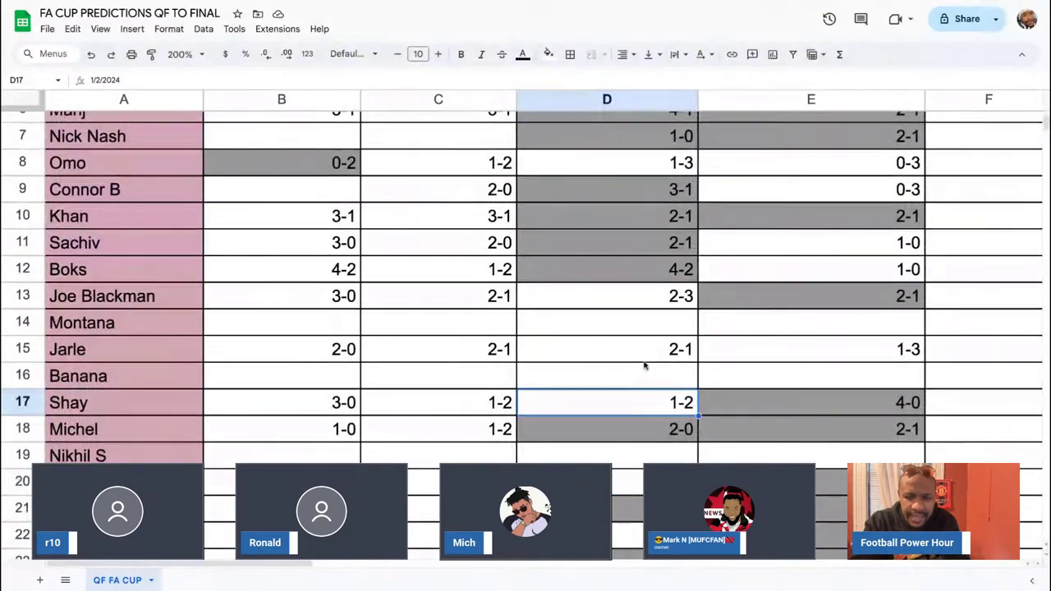
- Shade the Chelsea vs Leicester prediction in D15 dark gray
{"action": "left_click", "coordinate": [641, 361]}
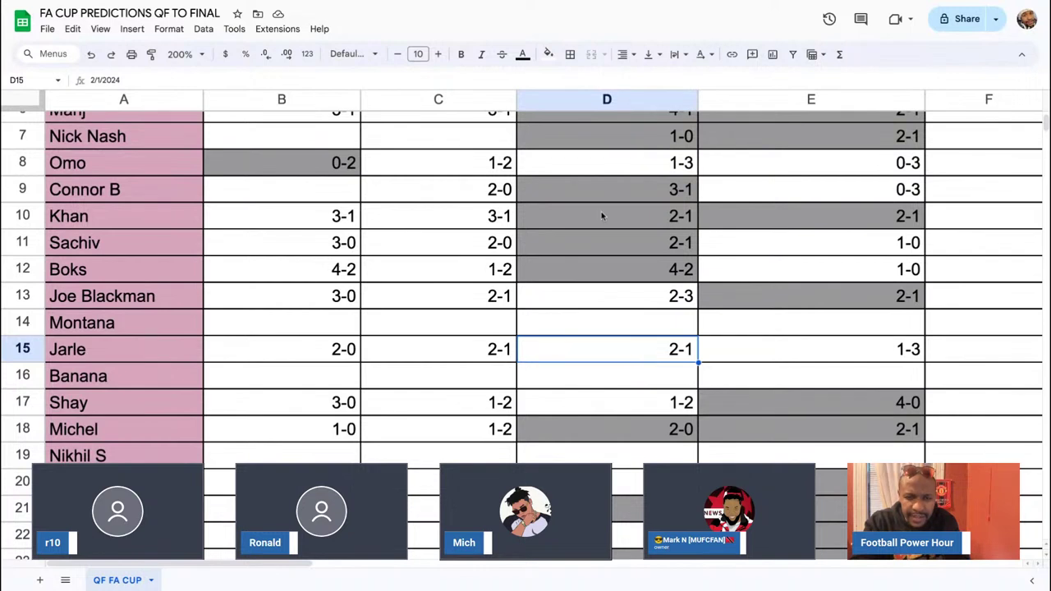
{"action": "left_click", "coordinate": [549, 55]}
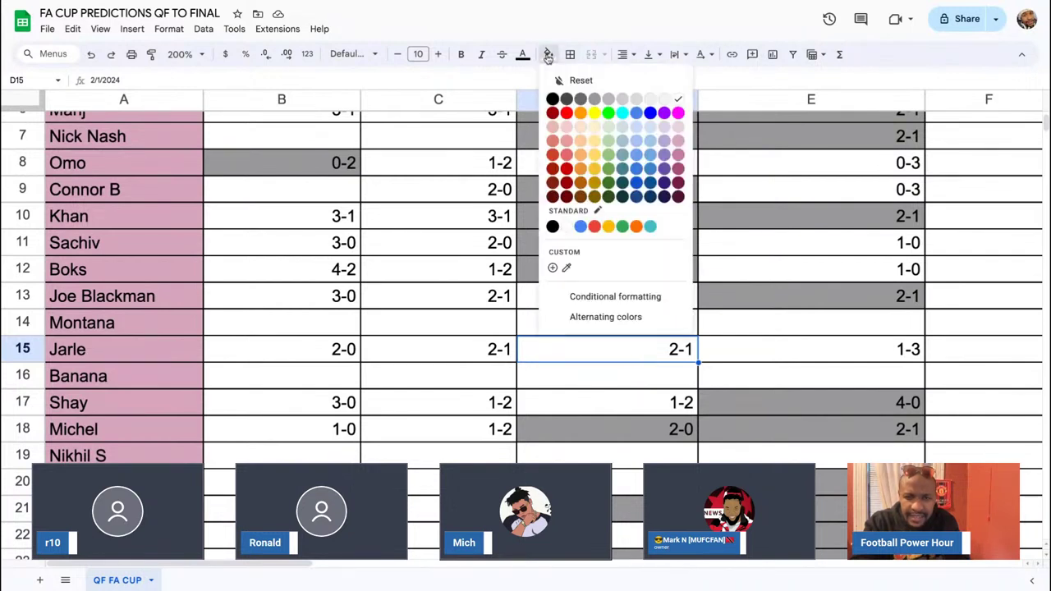
{"action": "left_click", "coordinate": [595, 101]}
- Check the unshaded Chelsea vs Leicester predictions in D13, D8 and D2
{"action": "left_click", "coordinate": [638, 299]}
{"action": "scroll", "coordinate": [636, 304], "scroll_direction": "up", "scroll_amount": 3}
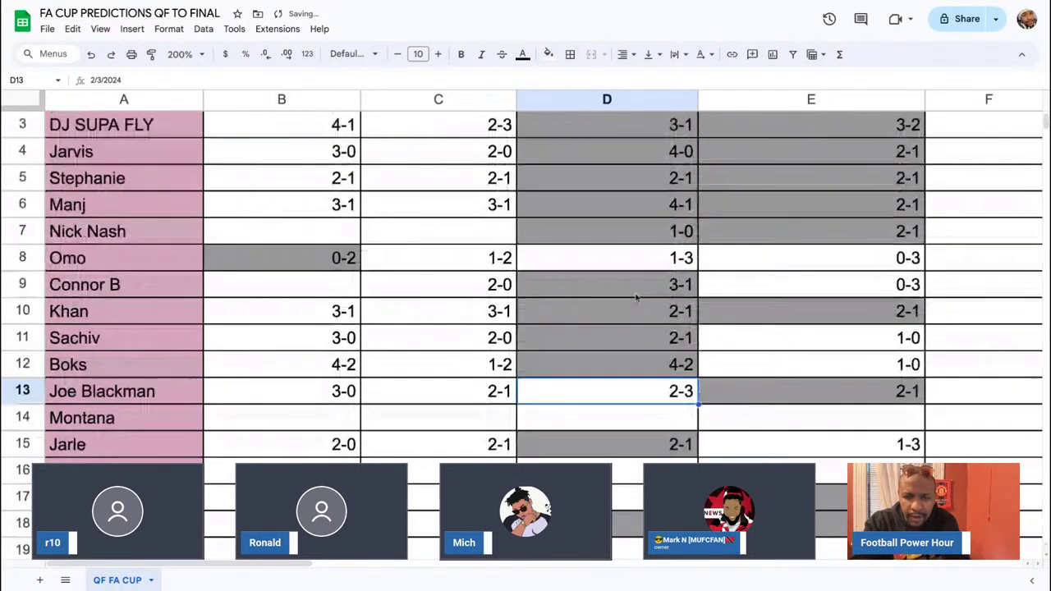
{"action": "left_click", "coordinate": [634, 314]}
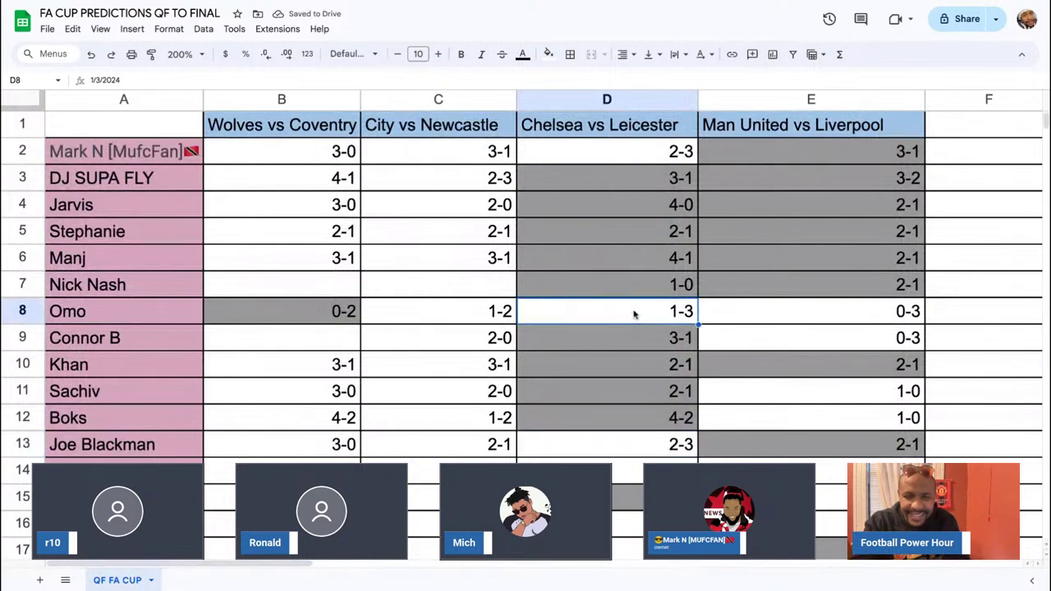
{"action": "left_click", "coordinate": [558, 152]}
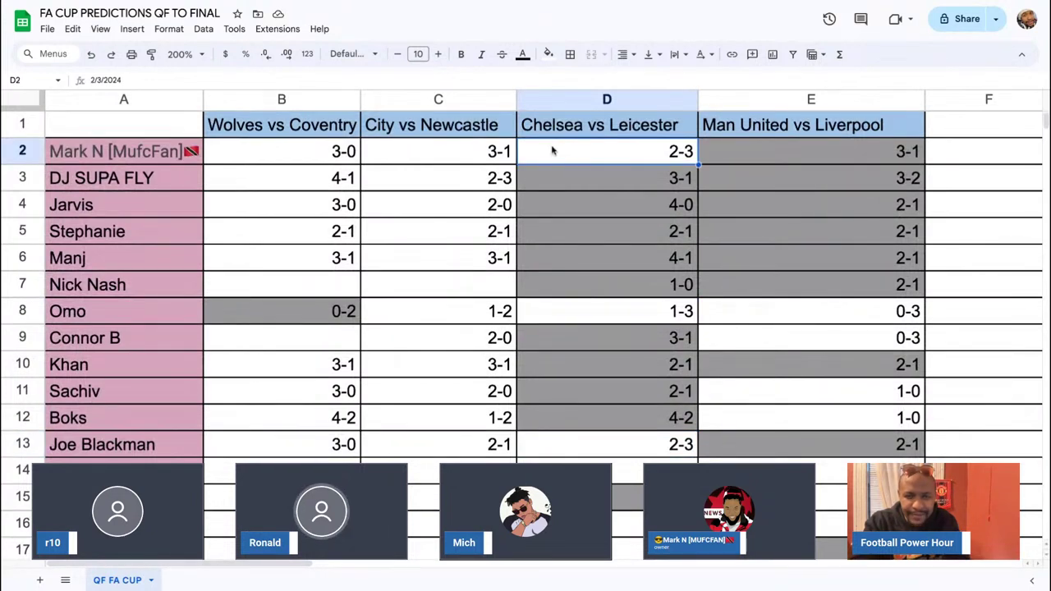
- Apply the dark gray fill to the City vs Newcastle prediction in C2
{"action": "left_click", "coordinate": [435, 165]}
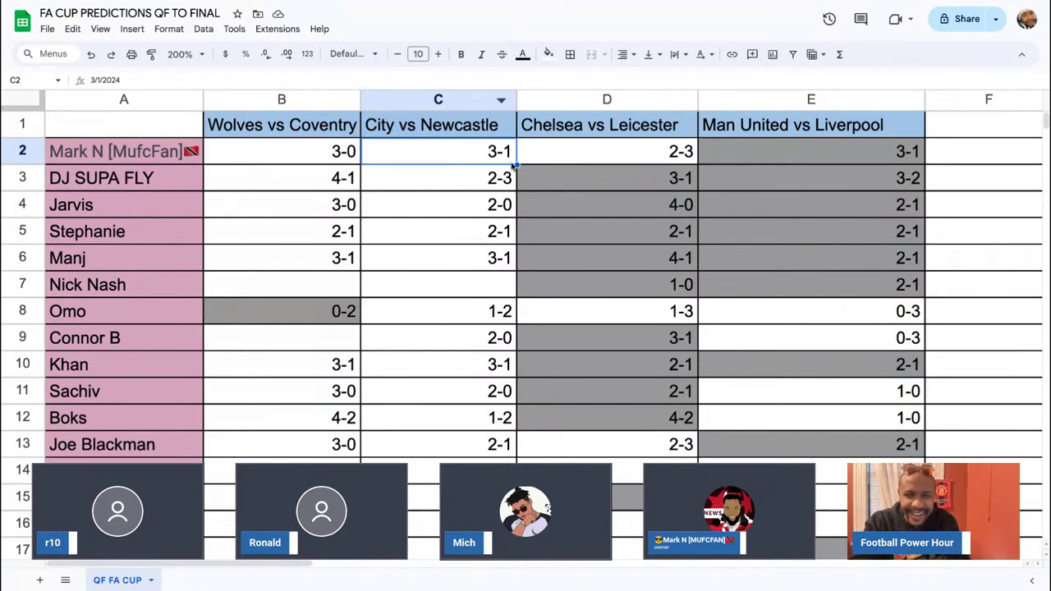
{"action": "mouse_move", "coordinate": [479, 160]}
{"action": "left_mouse_down"}
{"action": "mouse_move", "coordinate": [481, 173]}
{"action": "mouse_move", "coordinate": [481, 156]}
{"action": "left_mouse_up"}
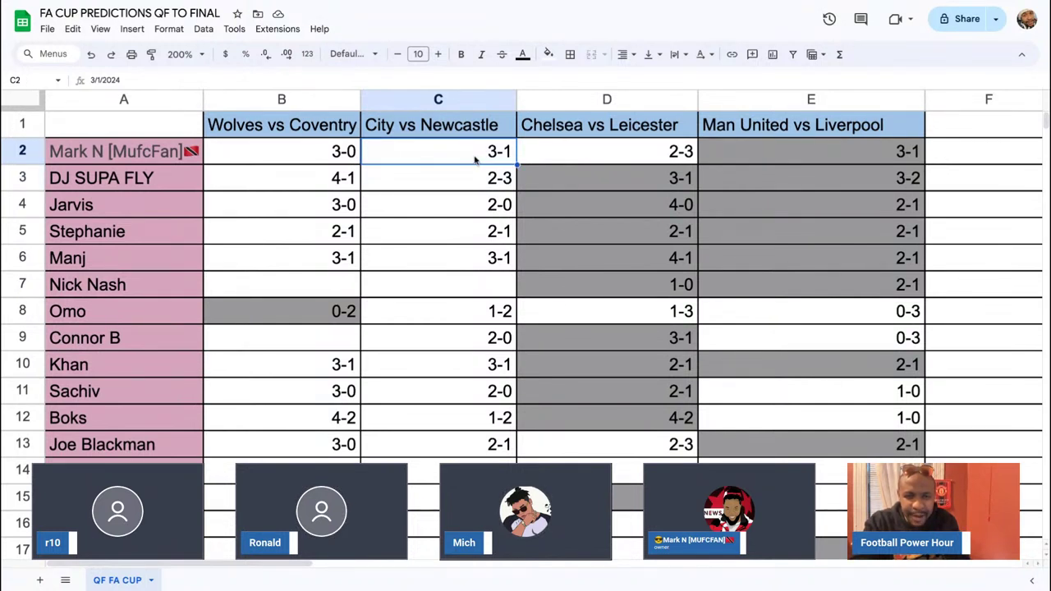
{"action": "left_click", "coordinate": [548, 54]}
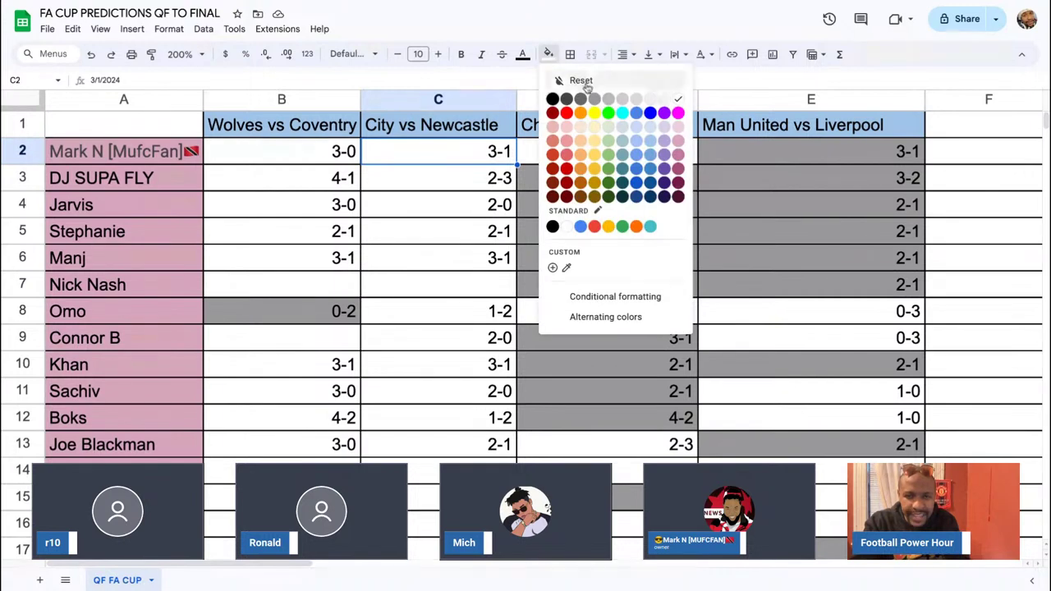
{"action": "left_click", "coordinate": [596, 100]}
- Fill the City vs Newcastle prediction in C4 with yellow
{"action": "left_click", "coordinate": [424, 189]}
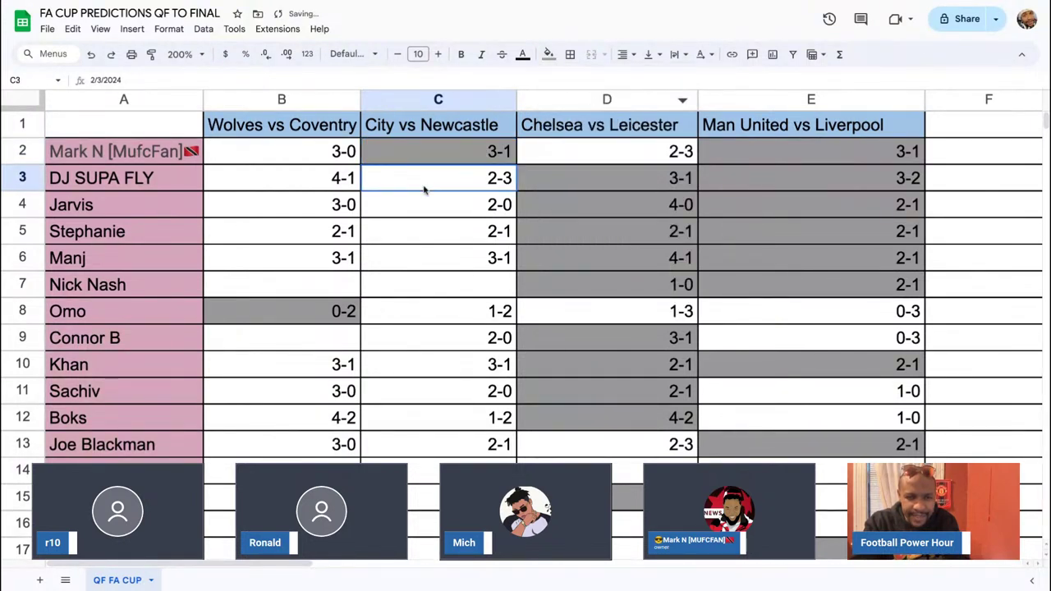
{"action": "left_click", "coordinate": [426, 205]}
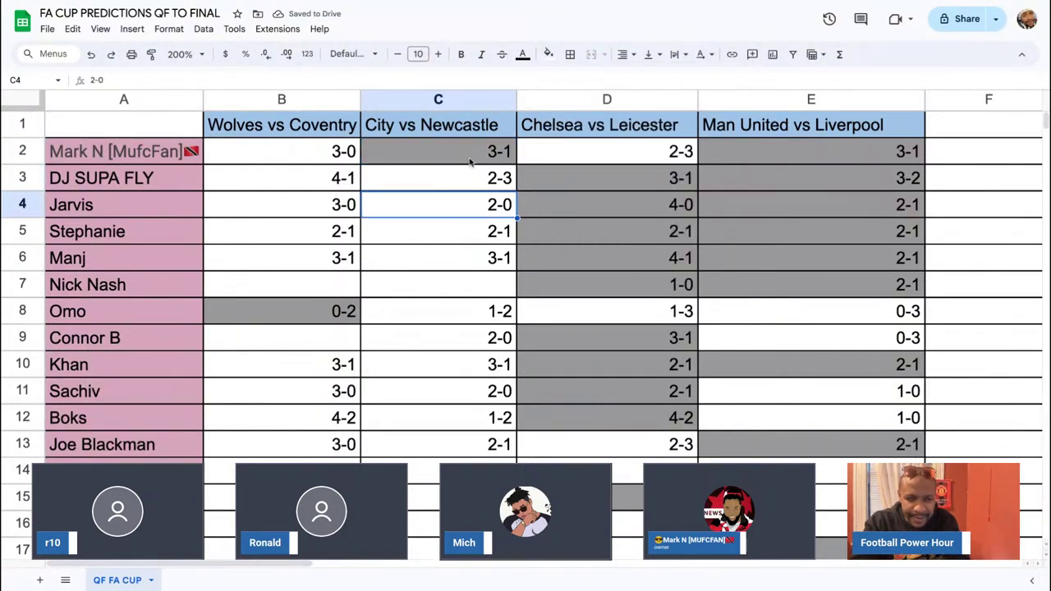
{"action": "left_click", "coordinate": [548, 54]}
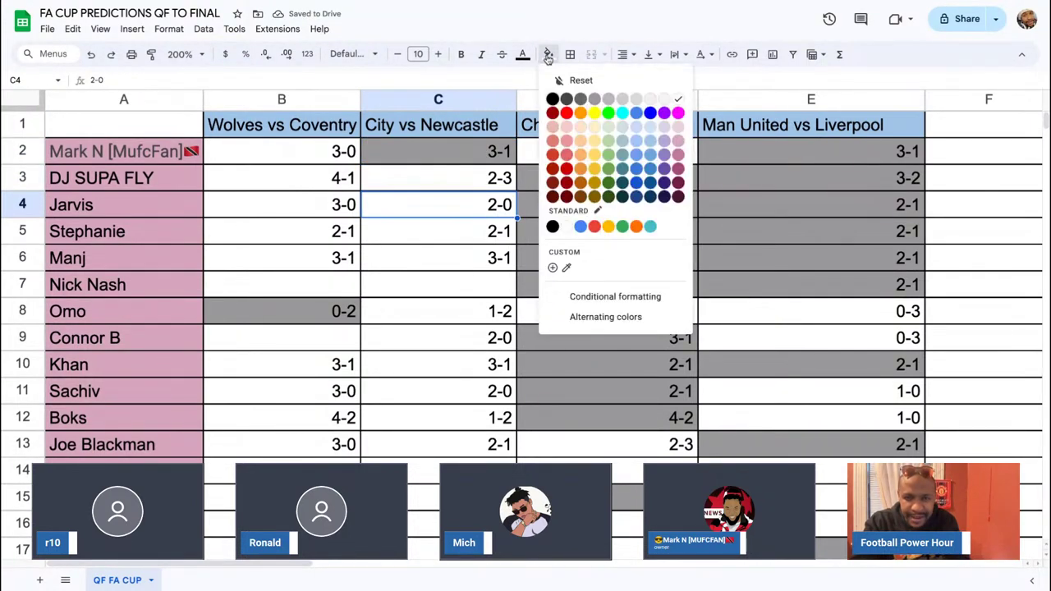
{"action": "left_click", "coordinate": [594, 112]}
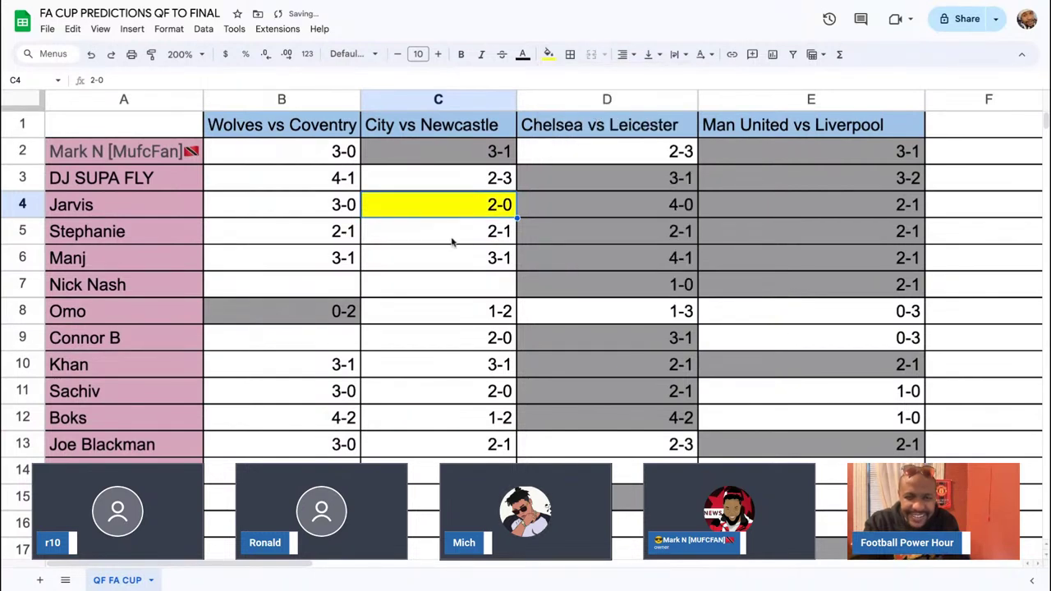
- Apply the dark gray fill to the City vs Newcastle predictions in C5:C6
{"action": "left_click", "coordinate": [451, 240]}
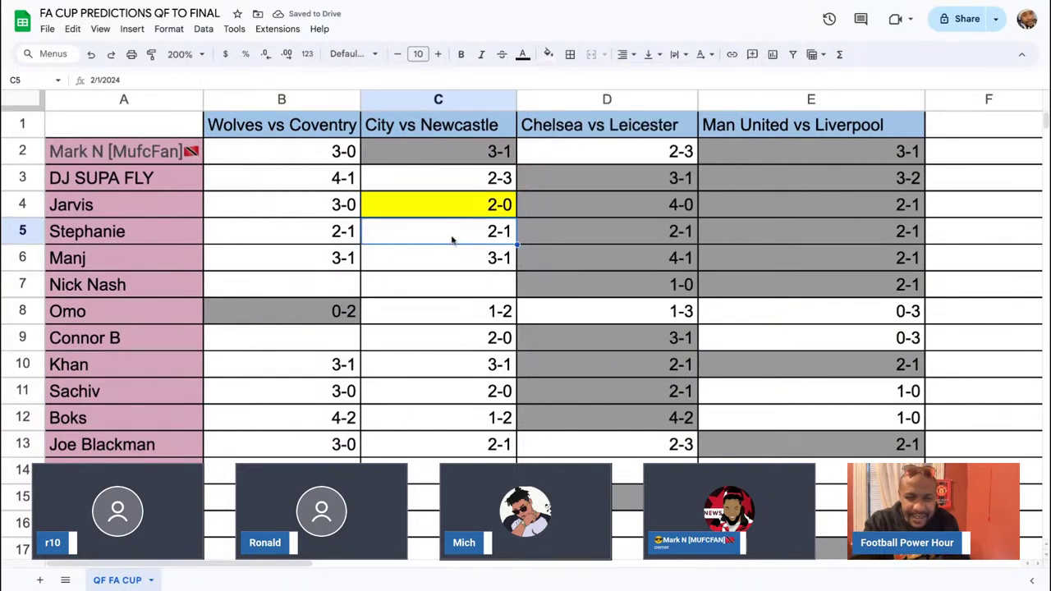
{"action": "left_click_drag", "start_coordinate": [451, 241], "coordinate": [453, 260]}
{"action": "left_click", "coordinate": [549, 58]}
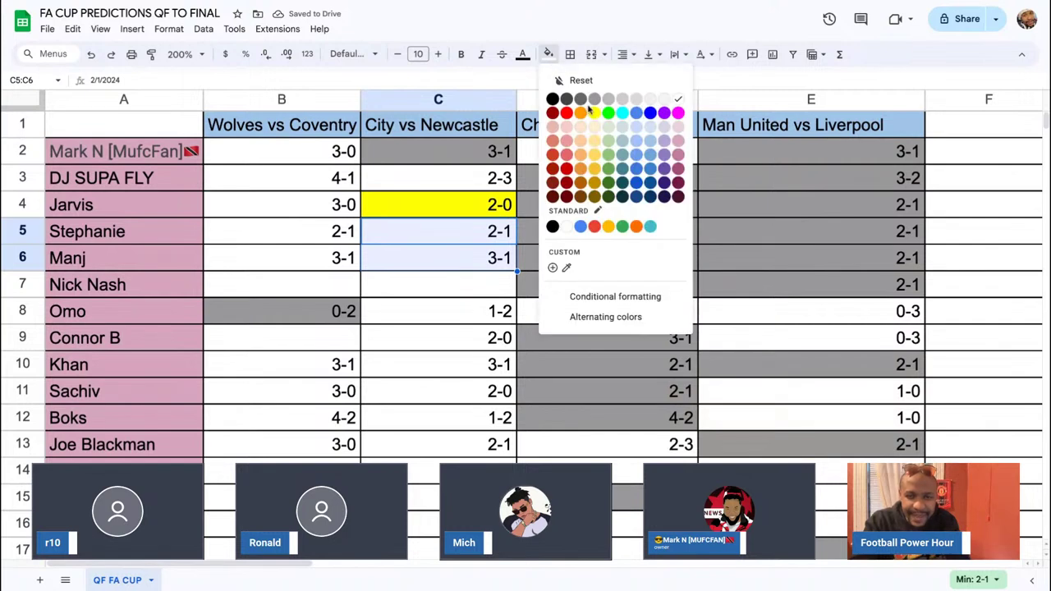
{"action": "left_click", "coordinate": [596, 109]}
- Fill the 2-0 City vs Newcastle predictions in C9 and C11 with yellow
{"action": "left_click", "coordinate": [452, 339]}
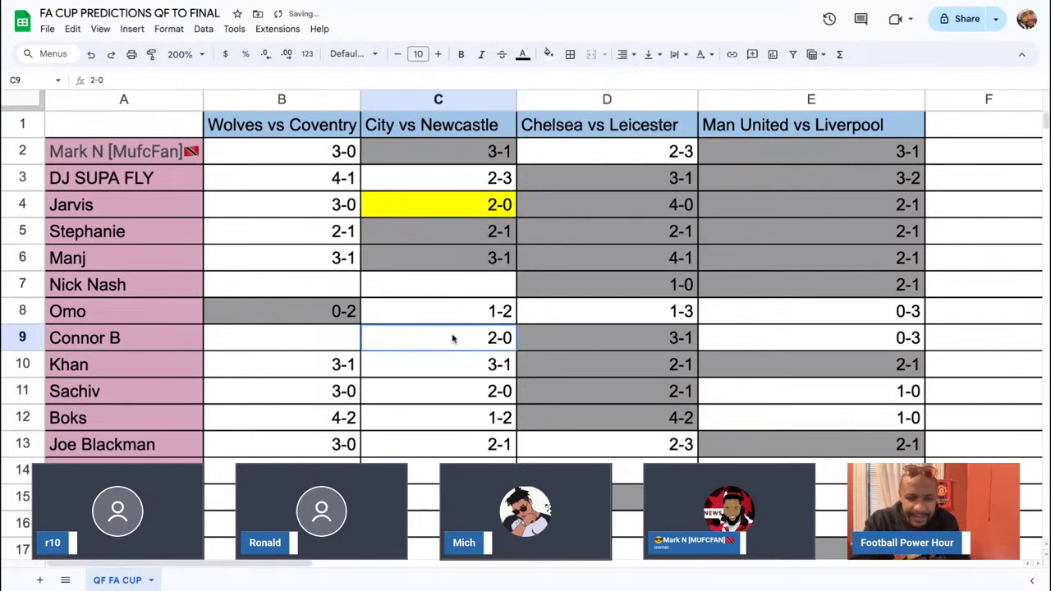
{"action": "left_click", "coordinate": [548, 54]}
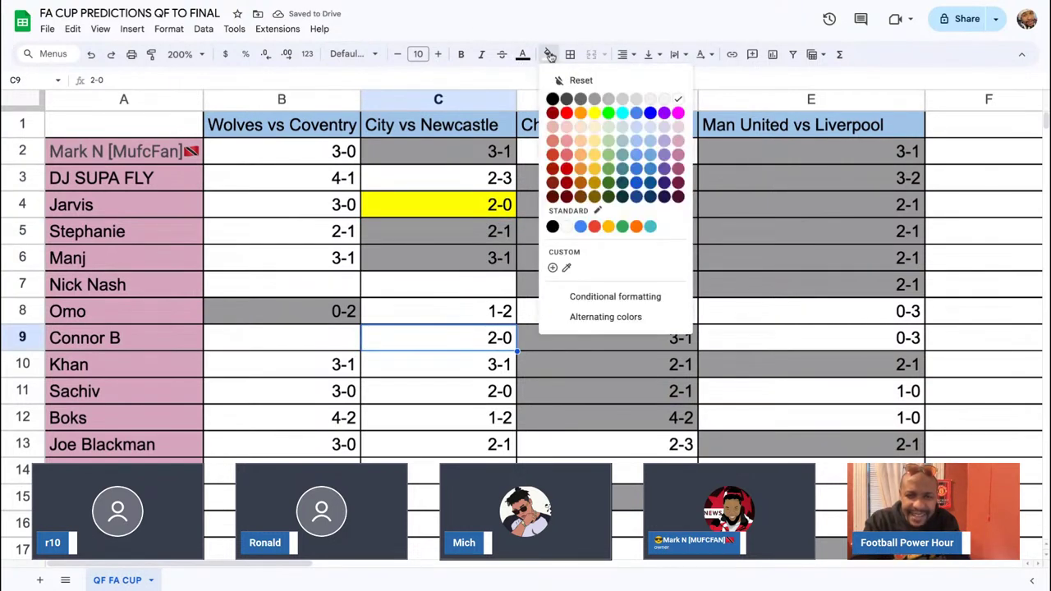
{"action": "left_click", "coordinate": [595, 113]}
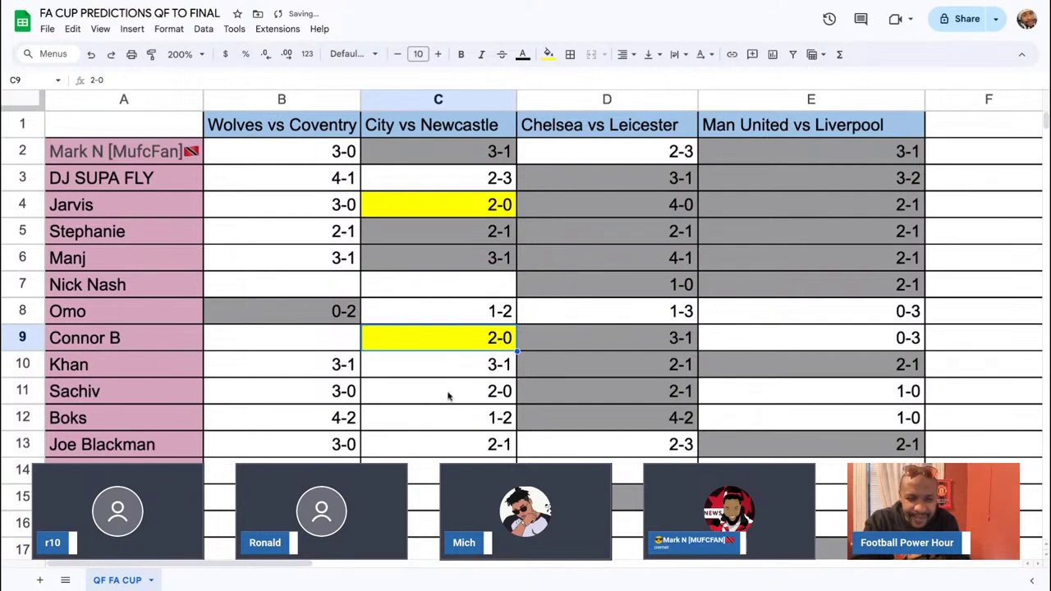
{"action": "left_click", "coordinate": [449, 393]}
{"action": "left_click", "coordinate": [548, 54]}
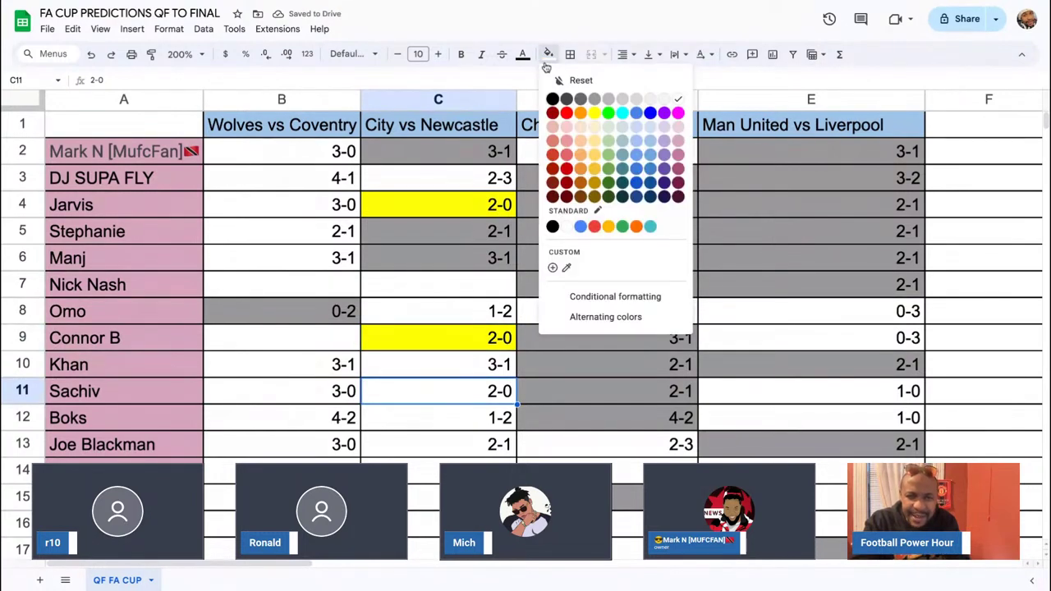
{"action": "left_click", "coordinate": [592, 114]}
- Fill the 2-0 City vs Newcastle prediction in C24 with yellow
{"action": "scroll", "coordinate": [437, 493], "scroll_direction": "down", "scroll_amount": 5}
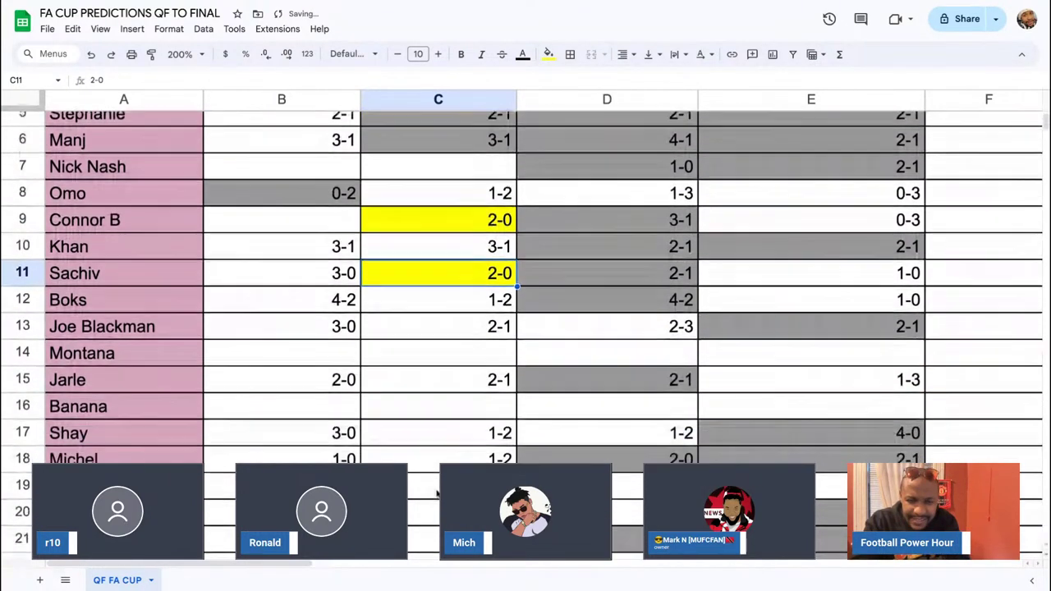
{"action": "left_click", "coordinate": [438, 497]}
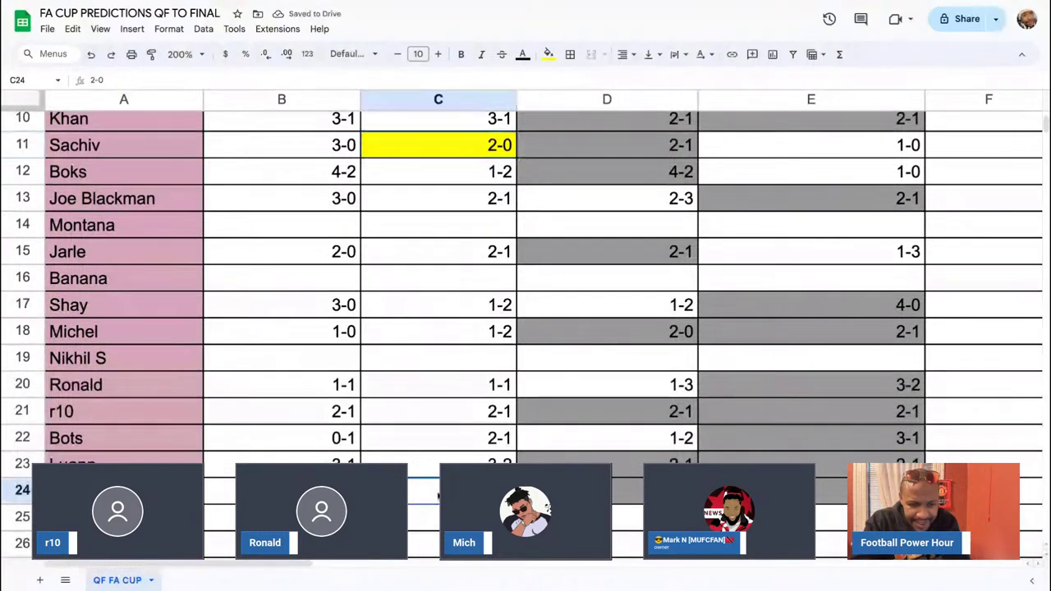
{"action": "left_click", "coordinate": [548, 54]}
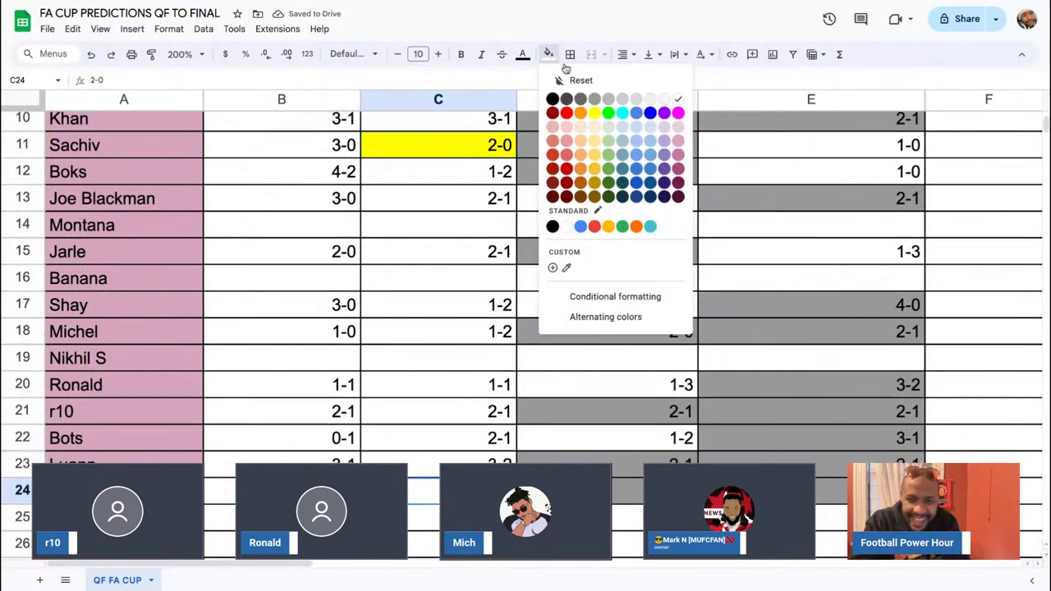
{"action": "left_click", "coordinate": [594, 112]}
- Shade the City vs Newcastle predictions in C21:C23 gray
{"action": "scroll", "coordinate": [433, 428], "scroll_direction": "up", "scroll_amount": 1}
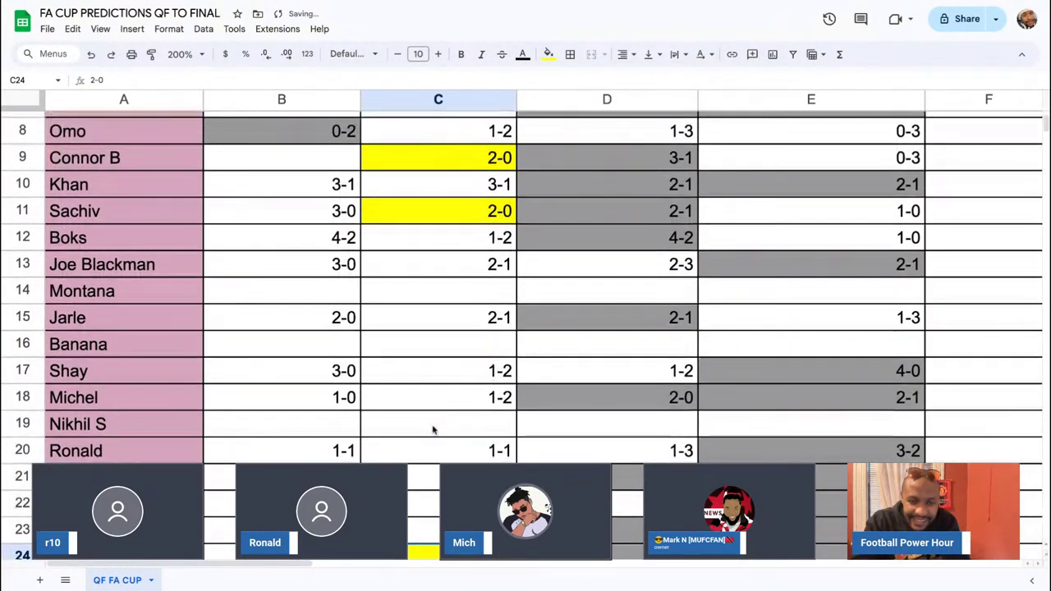
{"action": "left_click_drag", "start_coordinate": [436, 526], "coordinate": [437, 487]}
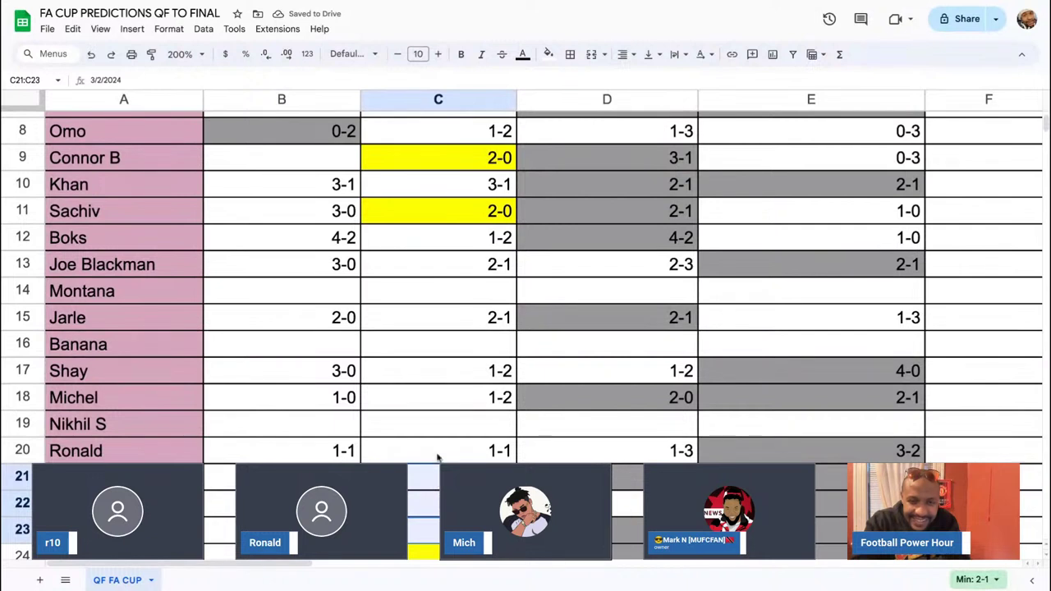
{"action": "left_click", "coordinate": [548, 55]}
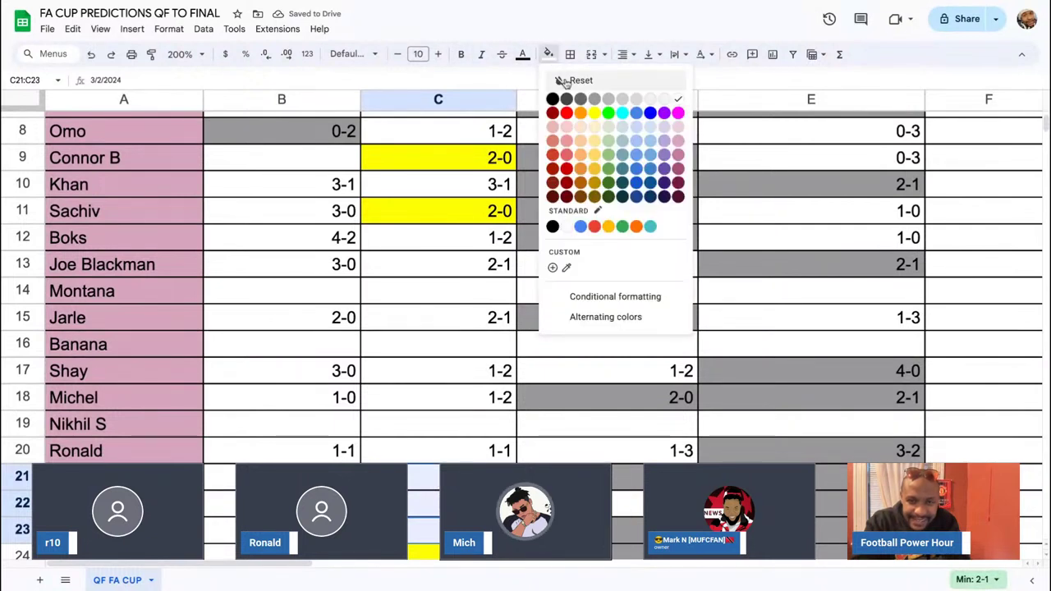
{"action": "left_click", "coordinate": [608, 99]}
- Shade the 2-1 City vs Newcastle predictions in C15 and C13 dark gray
{"action": "left_click", "coordinate": [442, 325]}
{"action": "left_click", "coordinate": [548, 54]}
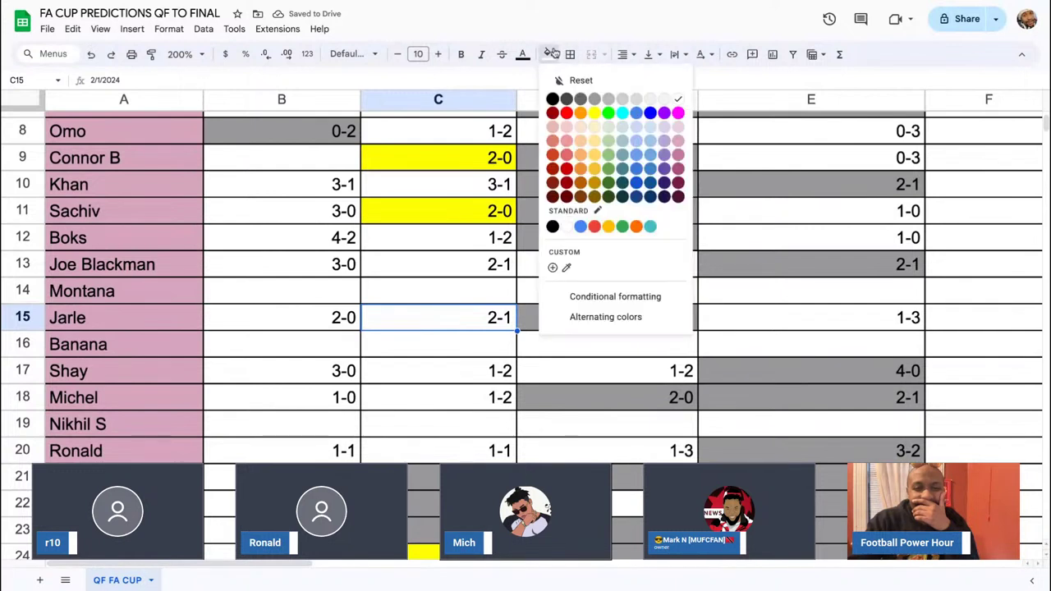
{"action": "left_click", "coordinate": [599, 101]}
{"action": "left_click", "coordinate": [477, 275]}
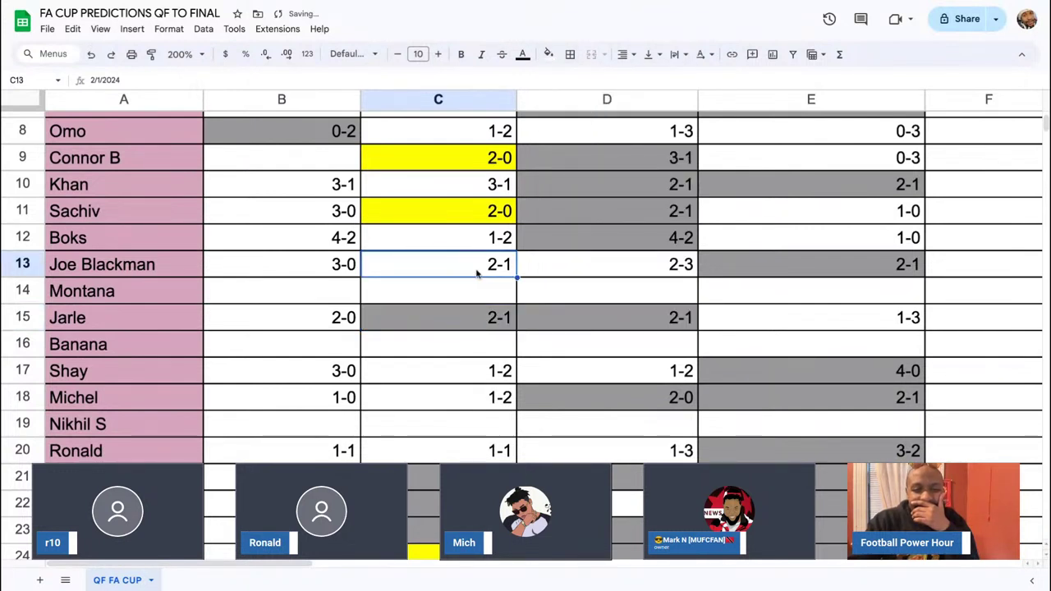
{"action": "left_click", "coordinate": [549, 55]}
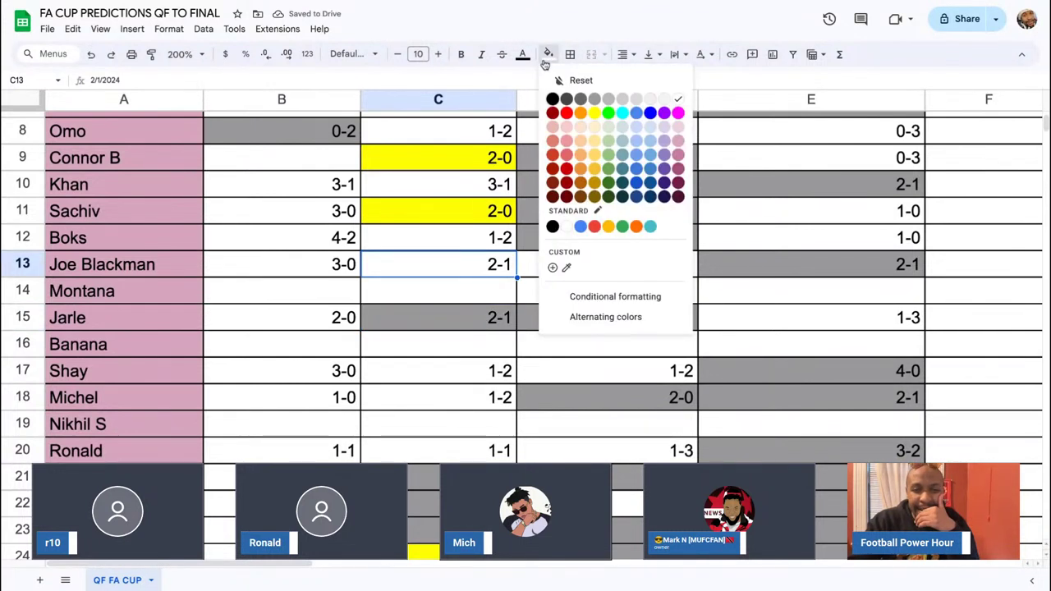
{"action": "left_click", "coordinate": [593, 100]}
- Apply the dark gray fill to the 3-1 City vs Newcastle prediction in C10
{"action": "left_click", "coordinate": [467, 186]}
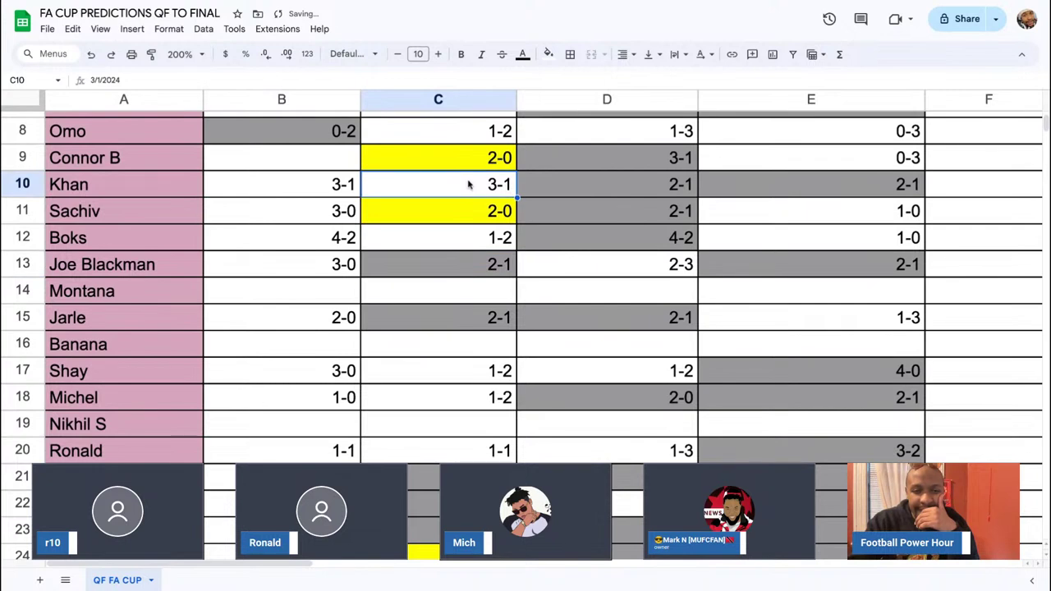
{"action": "left_click", "coordinate": [548, 54]}
{"action": "left_click", "coordinate": [598, 99]}
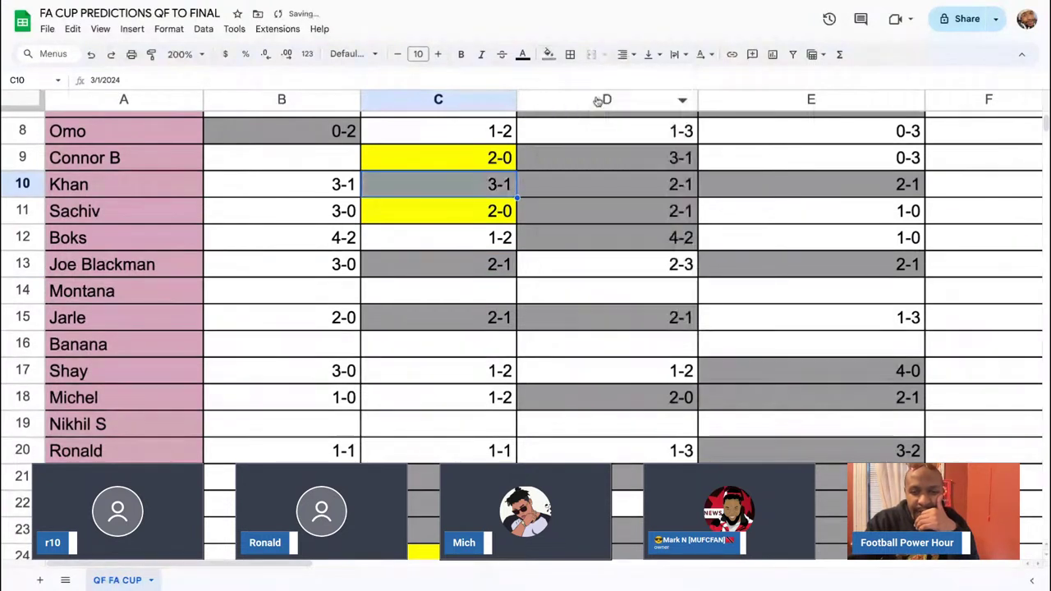
- Shade the 4-1 City vs Newcastle prediction in C32 dark gray
{"action": "scroll", "coordinate": [475, 199], "scroll_direction": "up", "scroll_amount": 5}
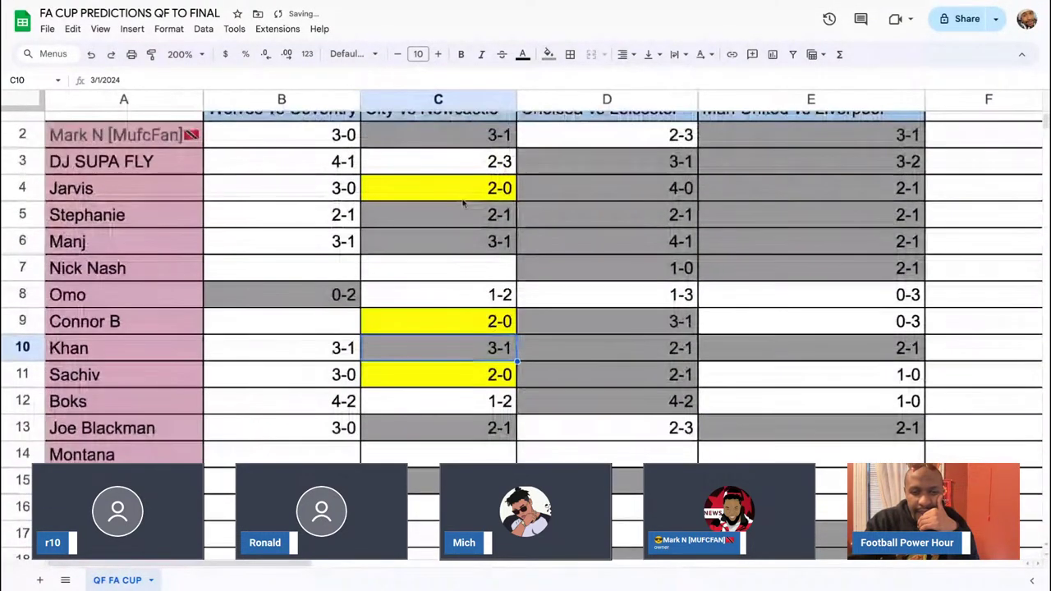
{"action": "scroll", "coordinate": [464, 204], "scroll_direction": "down", "scroll_amount": 9}
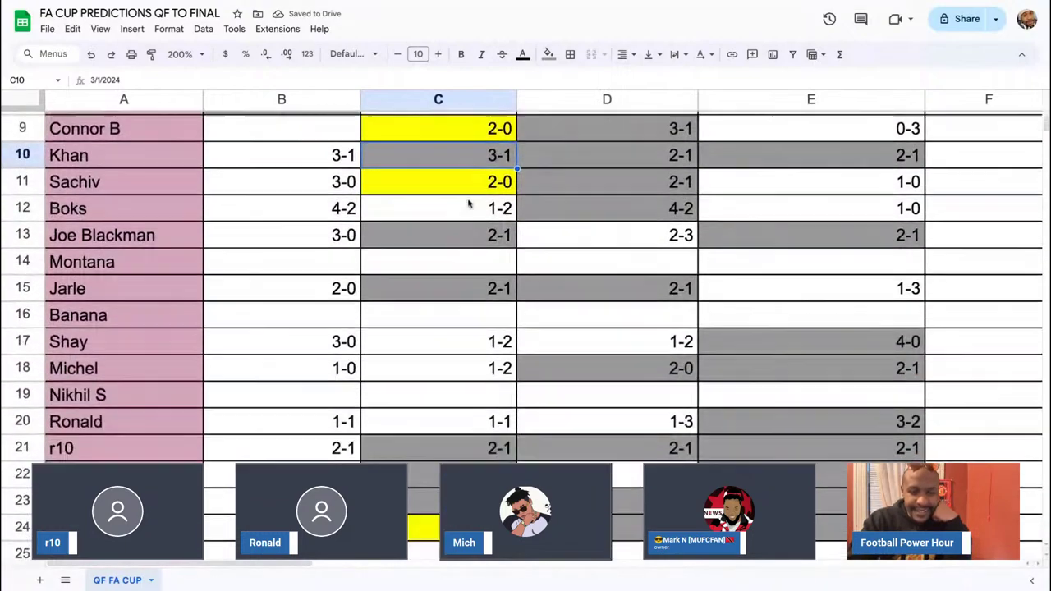
{"action": "scroll", "coordinate": [470, 205], "scroll_direction": "up", "scroll_amount": 9}
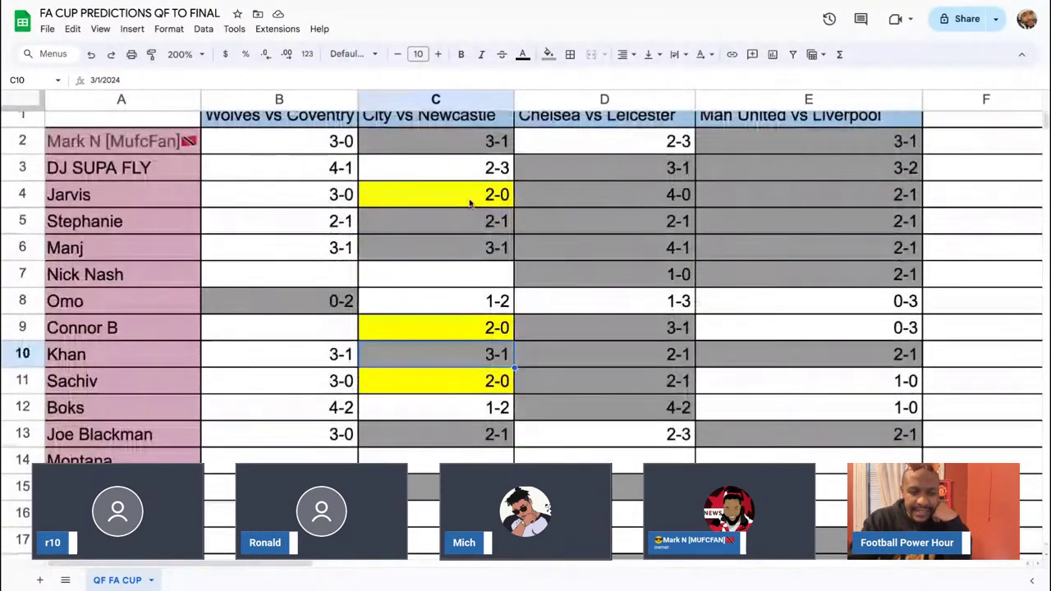
{"action": "scroll", "coordinate": [464, 329], "scroll_direction": "down", "scroll_amount": 7}
{"action": "left_click", "coordinate": [449, 348]}
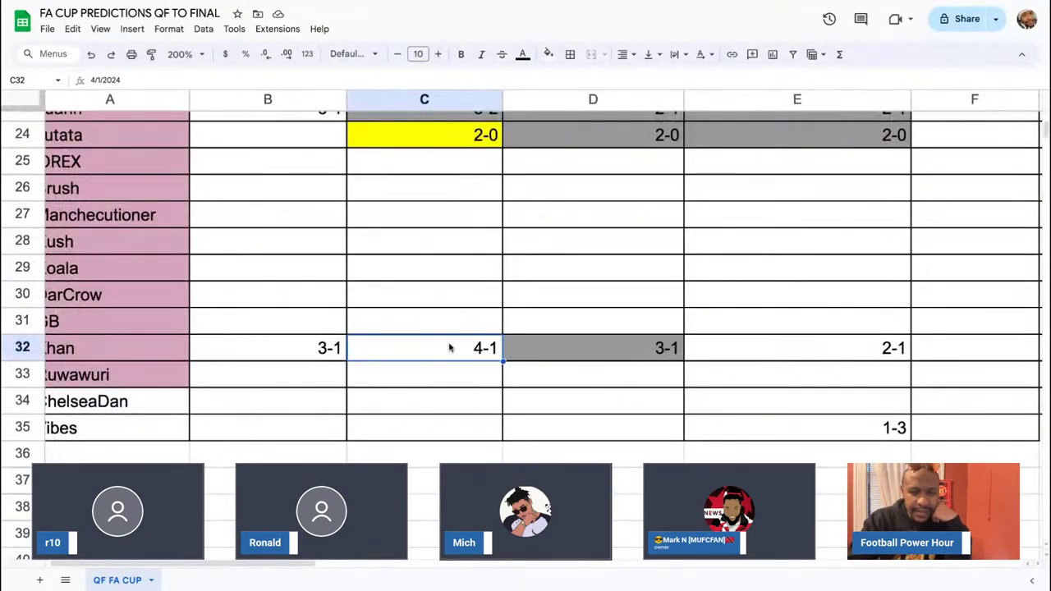
{"action": "left_click", "coordinate": [550, 55]}
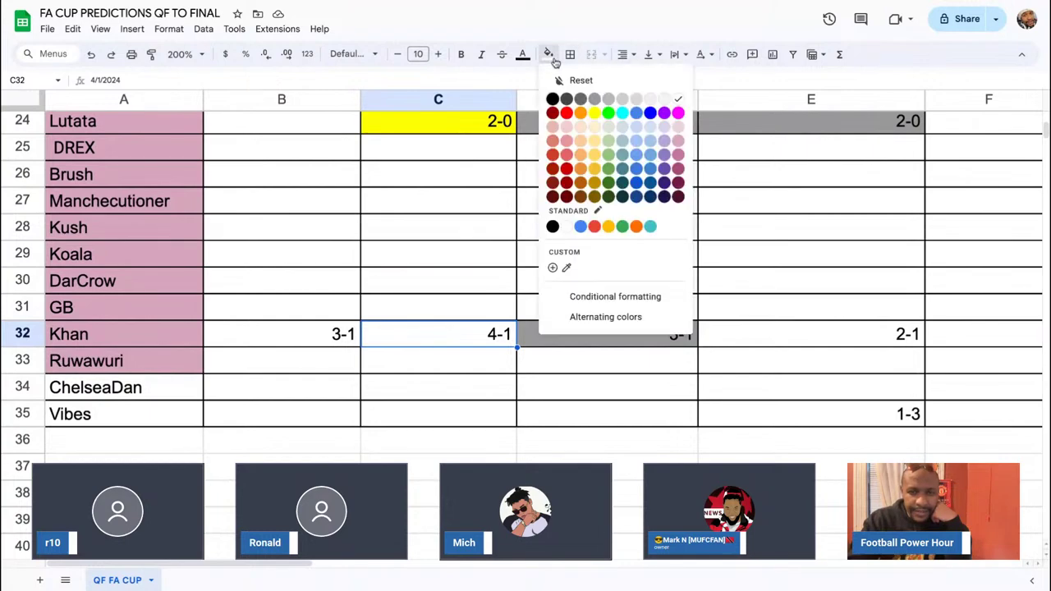
{"action": "left_click", "coordinate": [595, 100]}
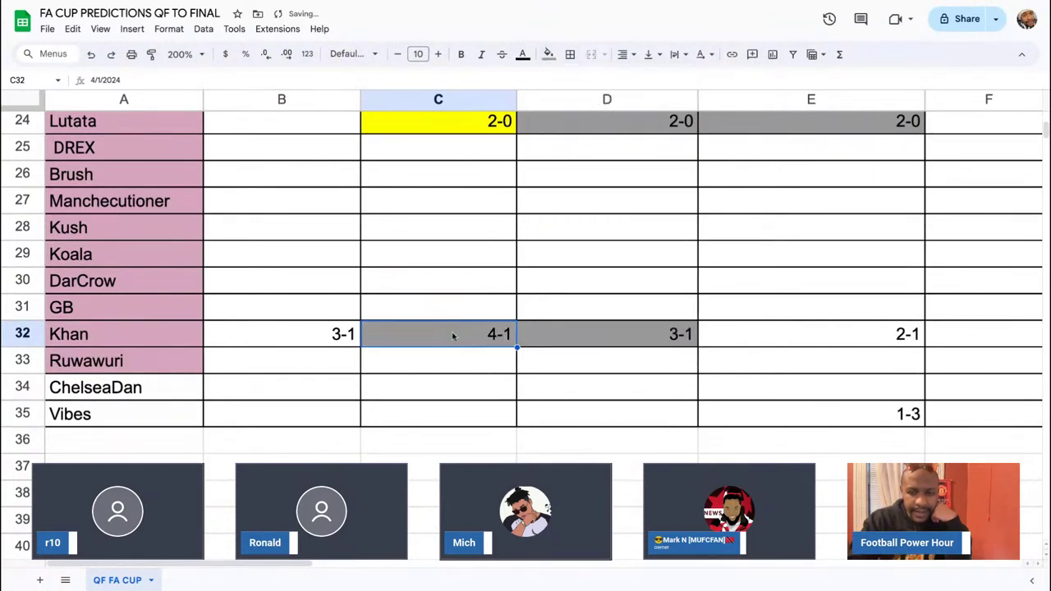
- Shade the 2-1 Man United vs Liverpool prediction in E32 dark gray
{"action": "scroll", "coordinate": [570, 368], "scroll_direction": "up", "scroll_amount": 4}
{"action": "scroll", "coordinate": [570, 369], "scroll_direction": "down", "scroll_amount": 2}
{"action": "scroll", "coordinate": [570, 369], "scroll_direction": "right", "scroll_amount": 1}
{"action": "key", "text": "Right"}
{"action": "key", "text": "Right"}
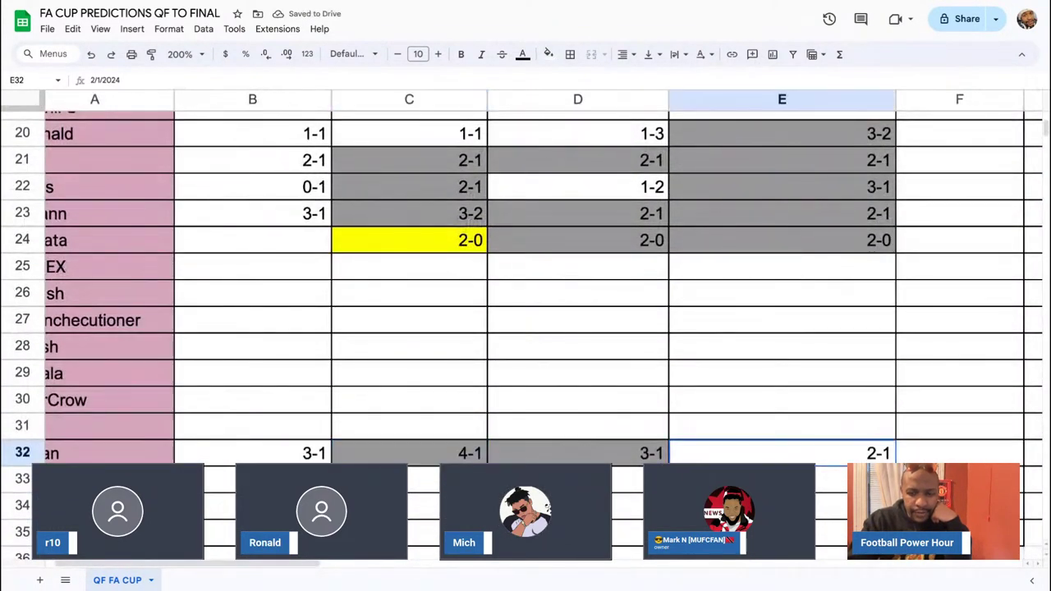
{"action": "scroll", "coordinate": [525, 287], "scroll_direction": "up", "scroll_amount": 5}
{"action": "scroll", "coordinate": [525, 288], "scroll_direction": "down", "scroll_amount": 5}
{"action": "scroll", "coordinate": [526, 287], "scroll_direction": "left", "scroll_amount": 1}
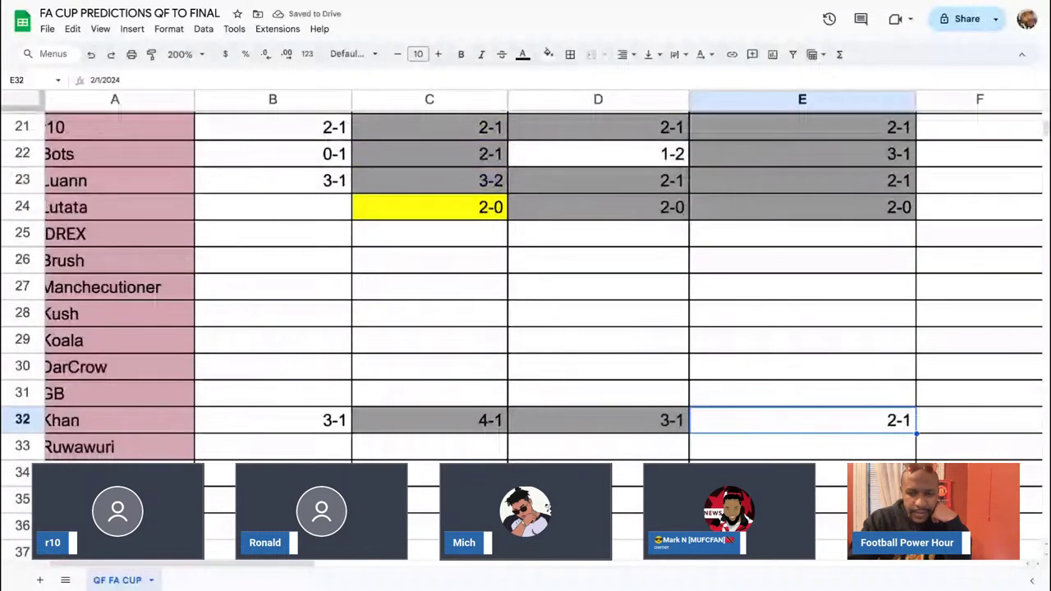
{"action": "left_click", "coordinate": [548, 54]}
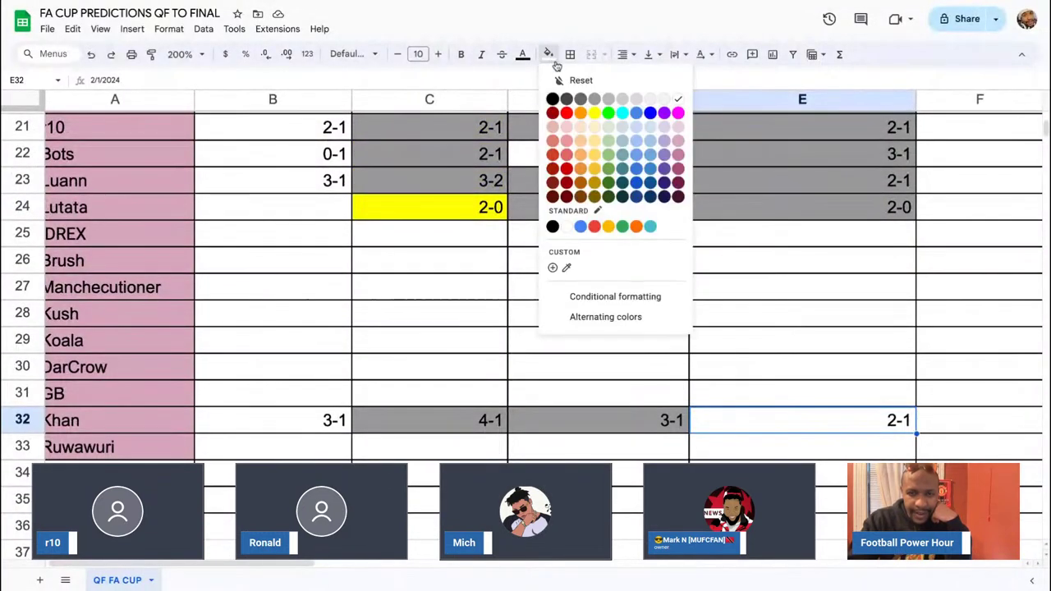
{"action": "left_click", "coordinate": [595, 100]}
- Change the fill of the 4-2 Chelsea vs Leicester prediction in D12 to yellow
{"action": "scroll", "coordinate": [761, 402], "scroll_direction": "up", "scroll_amount": 10}
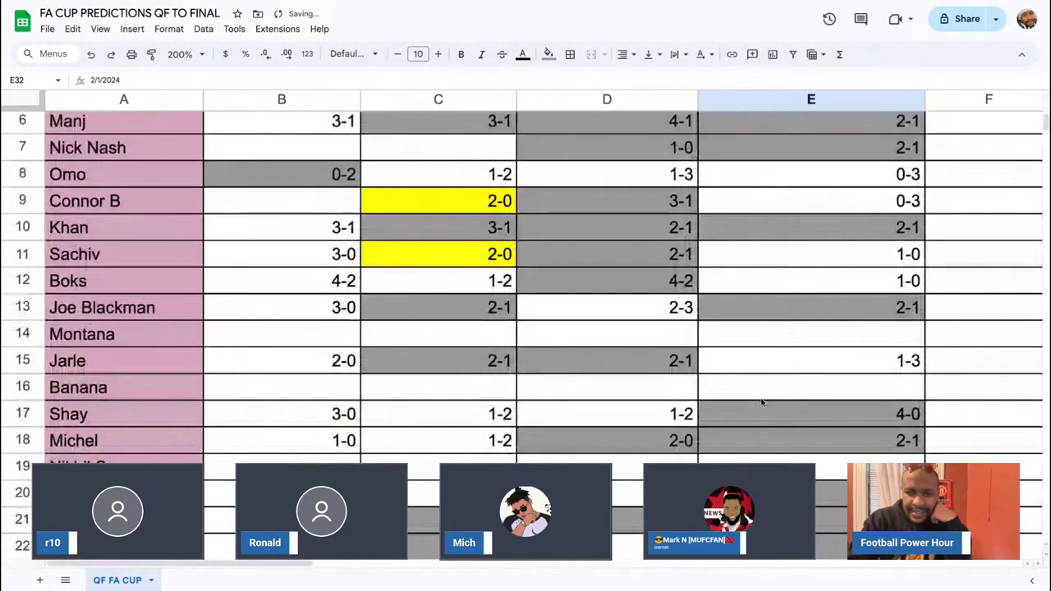
{"action": "scroll", "coordinate": [692, 380], "scroll_direction": "left", "scroll_amount": 1}
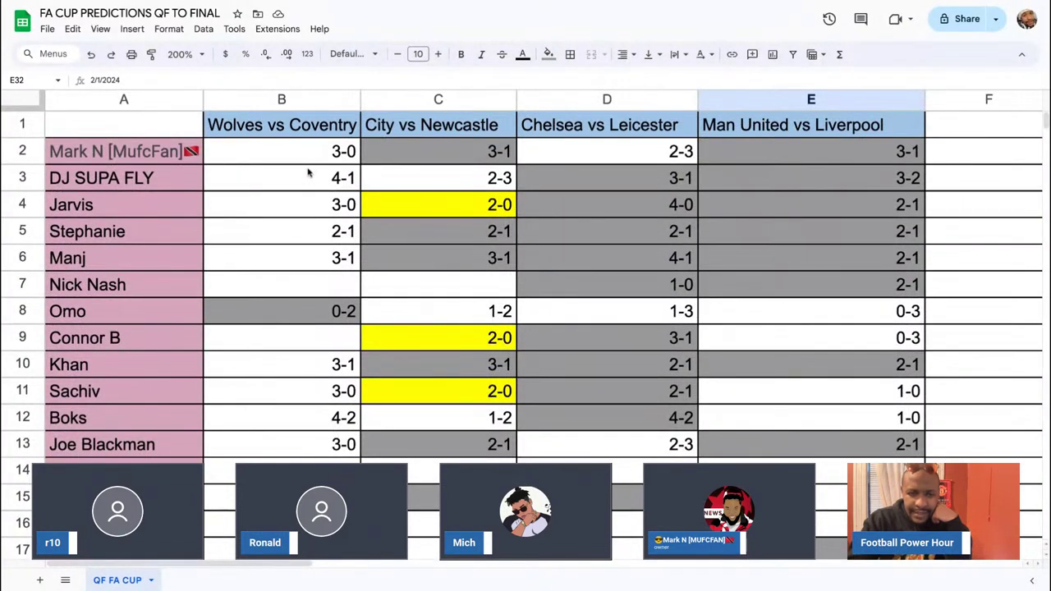
{"action": "scroll", "coordinate": [306, 177], "scroll_direction": "down", "scroll_amount": 1}
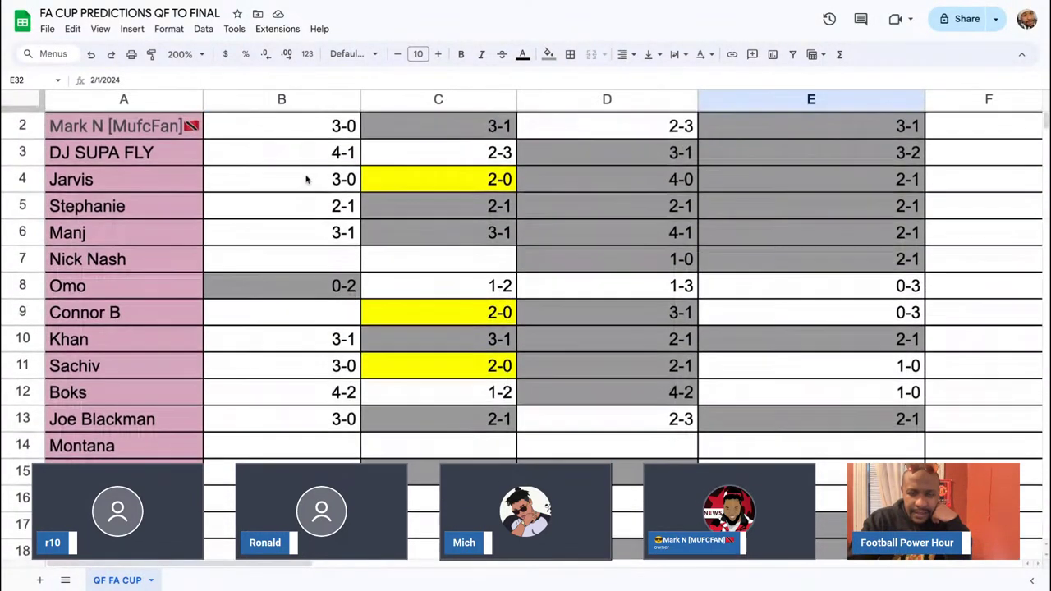
{"action": "scroll", "coordinate": [306, 176], "scroll_direction": "up", "scroll_amount": 1}
{"action": "scroll", "coordinate": [305, 176], "scroll_direction": "right", "scroll_amount": 1}
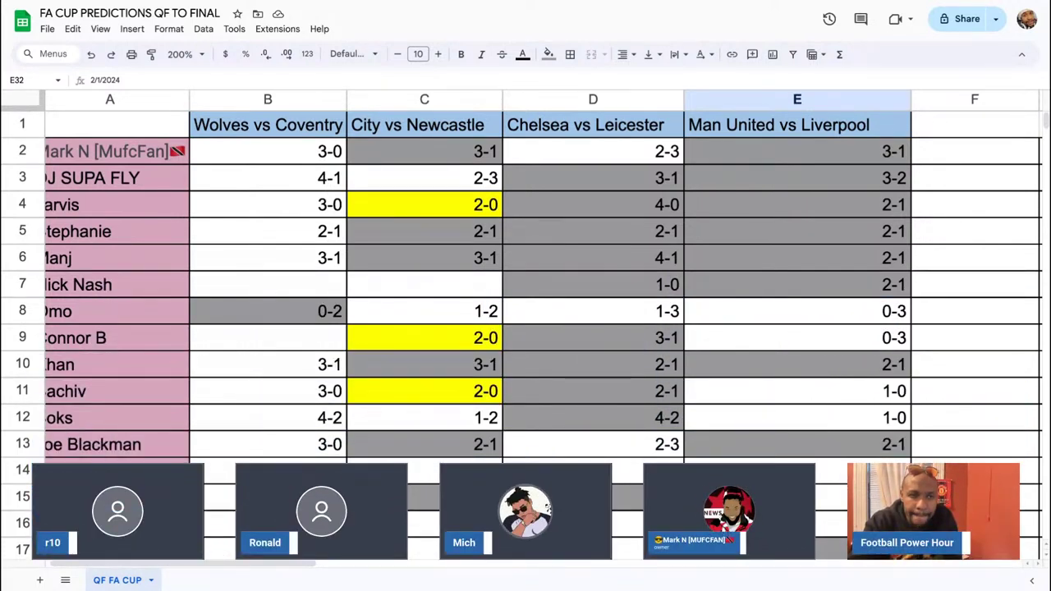
{"action": "scroll", "coordinate": [601, 312], "scroll_direction": "left", "scroll_amount": 1}
{"action": "scroll", "coordinate": [600, 313], "scroll_direction": "down", "scroll_amount": 4}
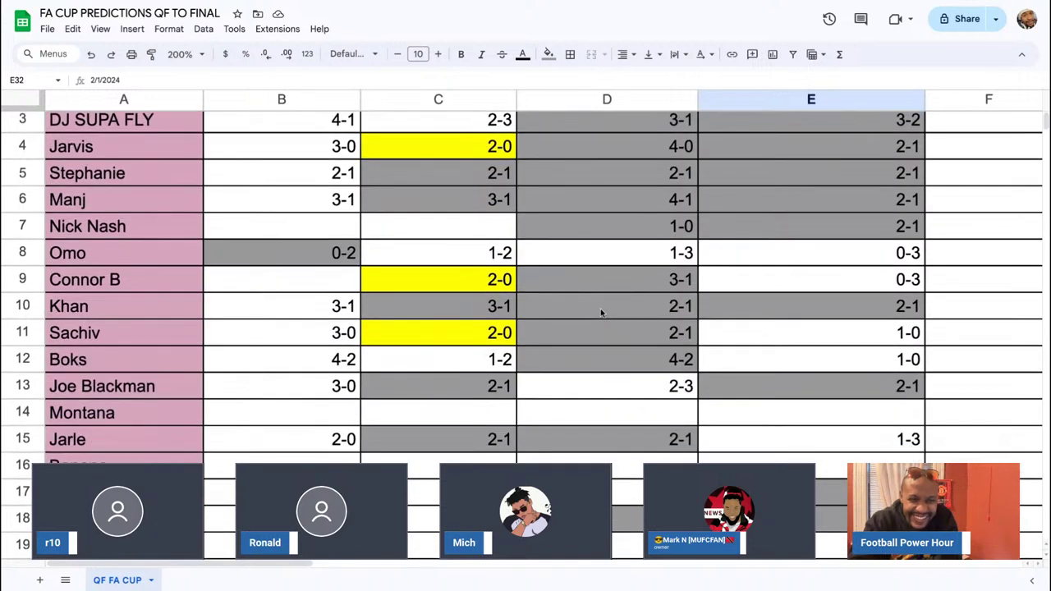
{"action": "left_click", "coordinate": [602, 320]}
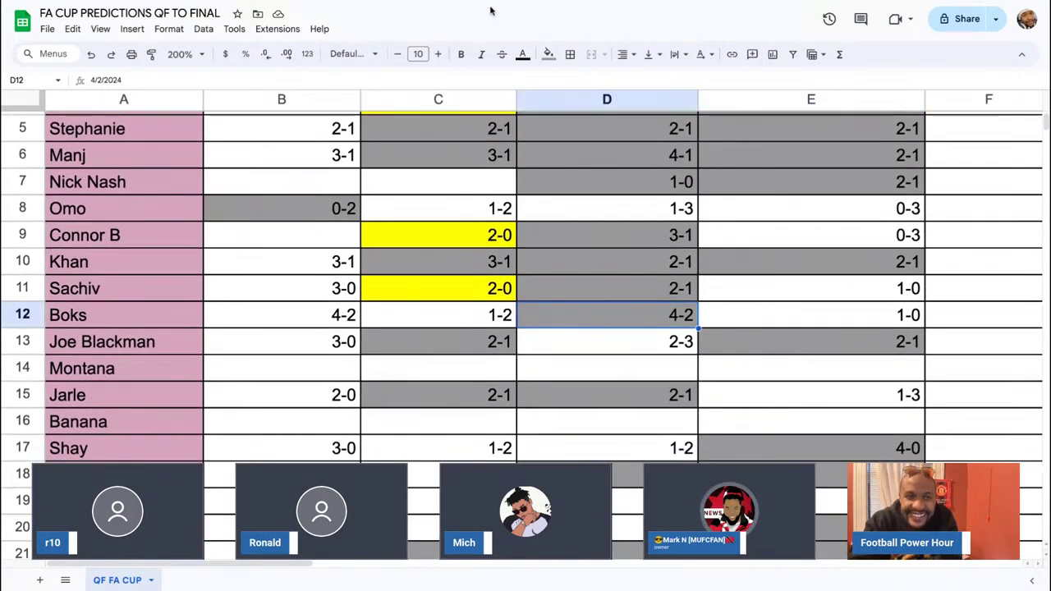
{"action": "scroll", "coordinate": [575, 165], "scroll_direction": "up", "scroll_amount": 4}
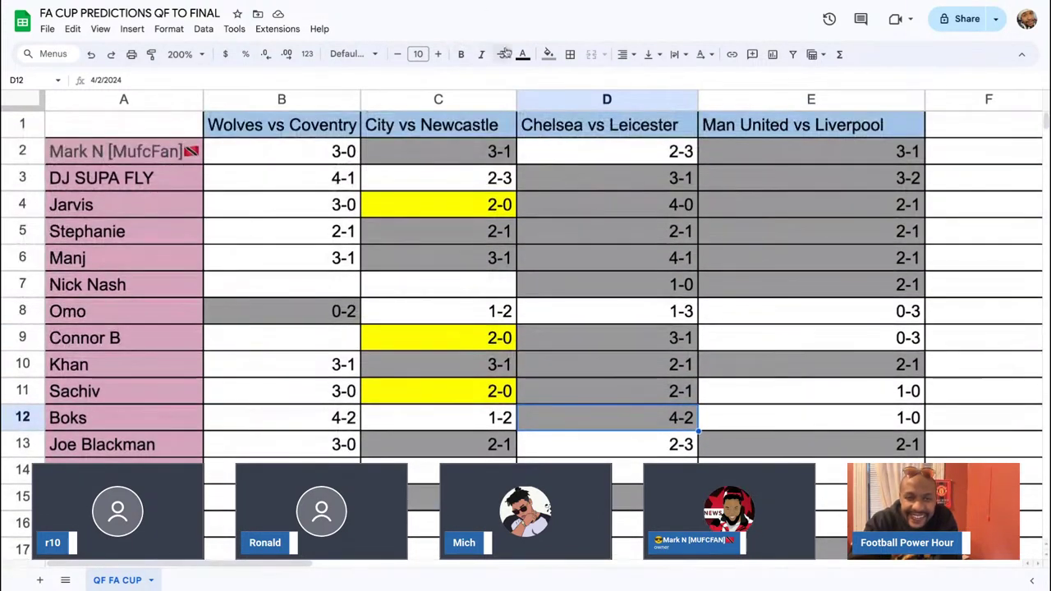
{"action": "left_click", "coordinate": [549, 54]}
{"action": "left_click", "coordinate": [597, 116]}
{"action": "scroll", "coordinate": [679, 349], "scroll_direction": "down", "scroll_amount": 1}
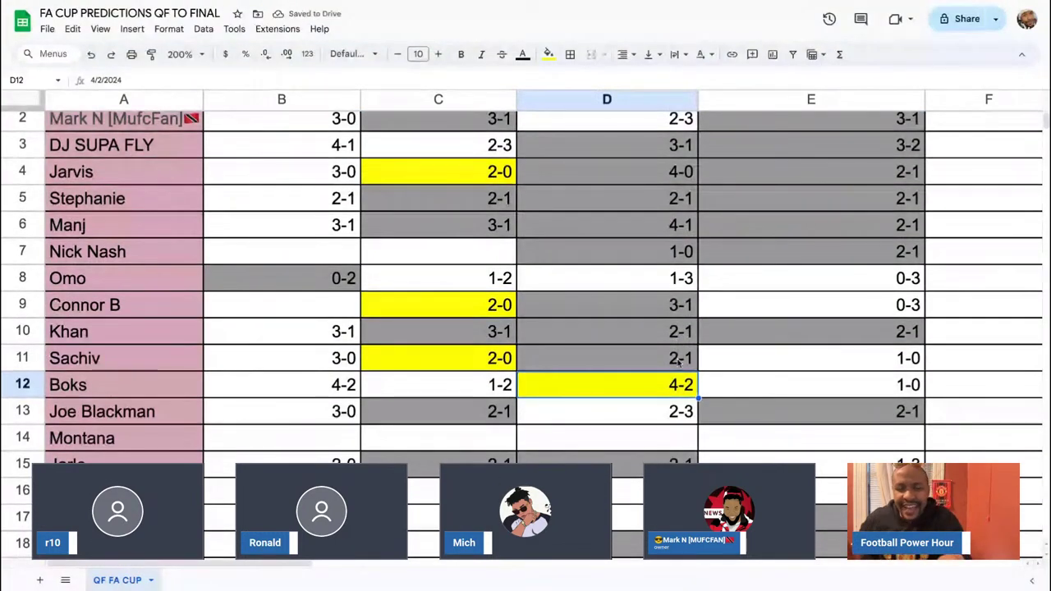
{"action": "scroll", "coordinate": [672, 386], "scroll_direction": "up", "scroll_amount": 1}
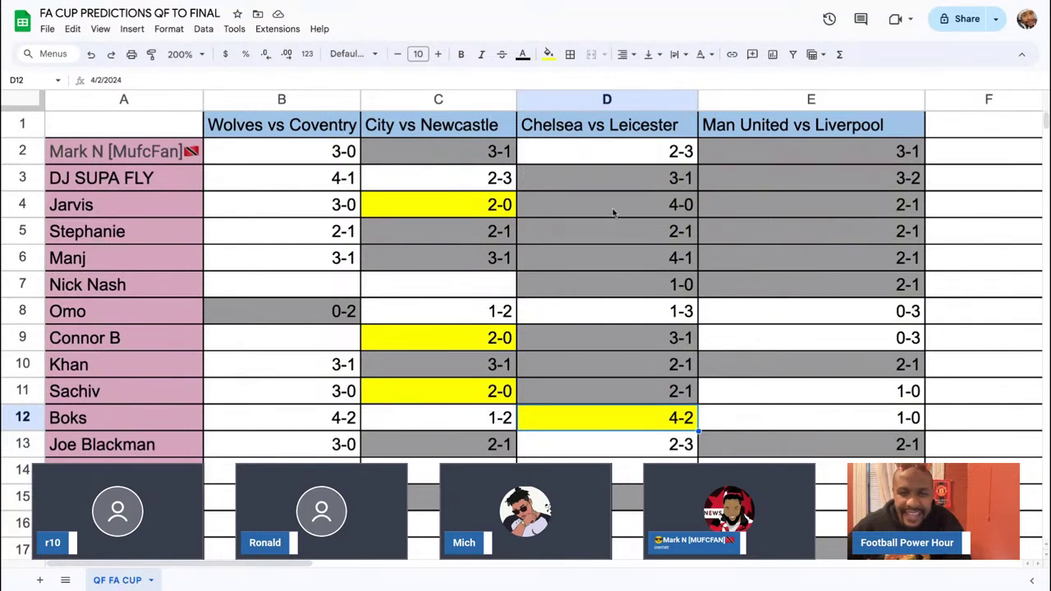
- Review the gray and yellow highlighted score predictions across the four quarter-final columns
{"action": "left_click", "coordinate": [612, 213]}
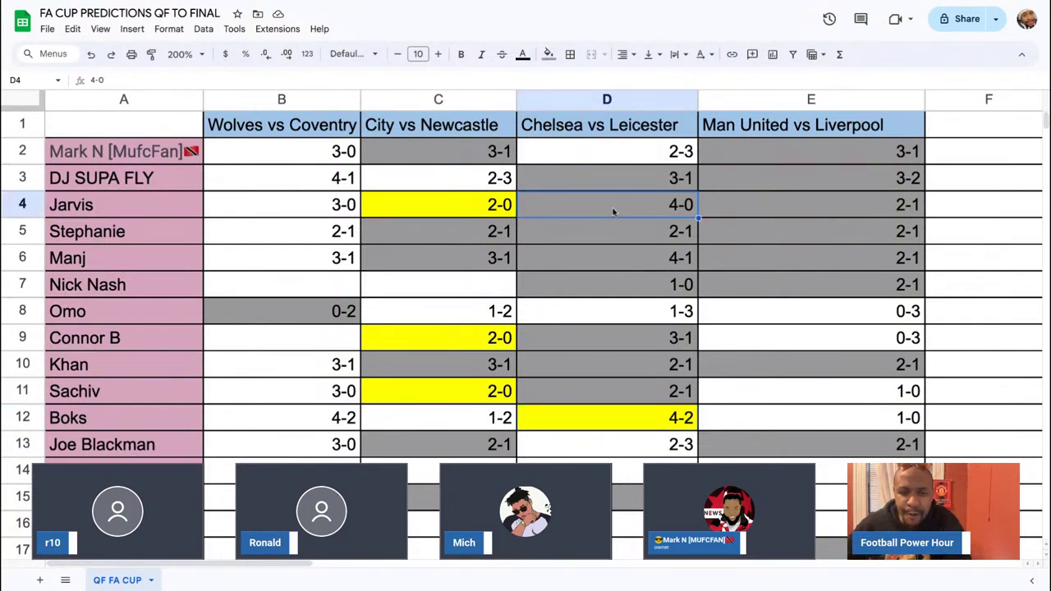
{"action": "left_click", "coordinate": [638, 258]}
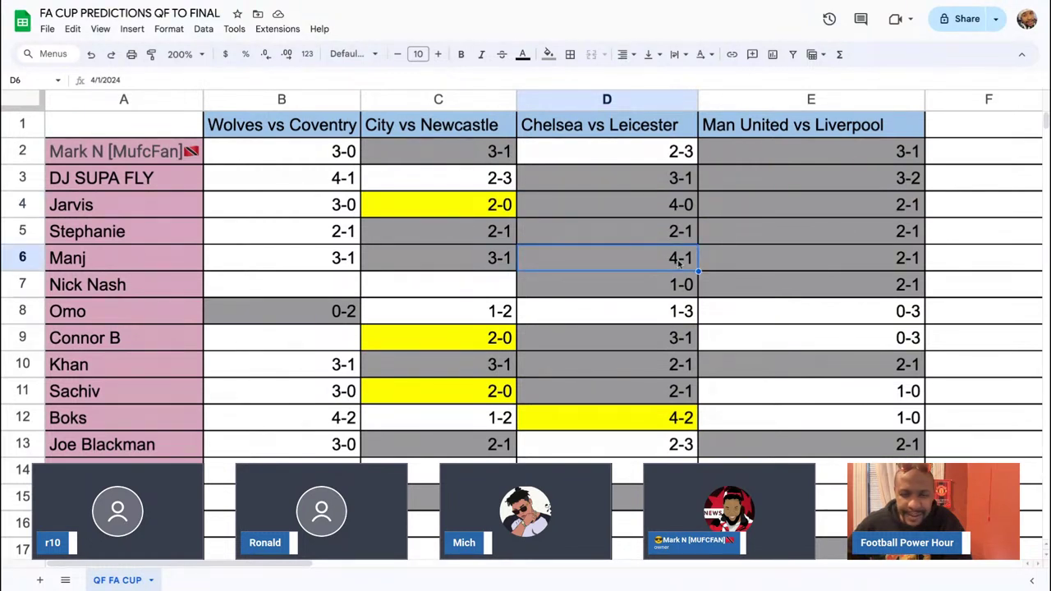
{"action": "left_click", "coordinate": [619, 421]}
{"action": "scroll", "coordinate": [619, 421], "scroll_direction": "down", "scroll_amount": 5}
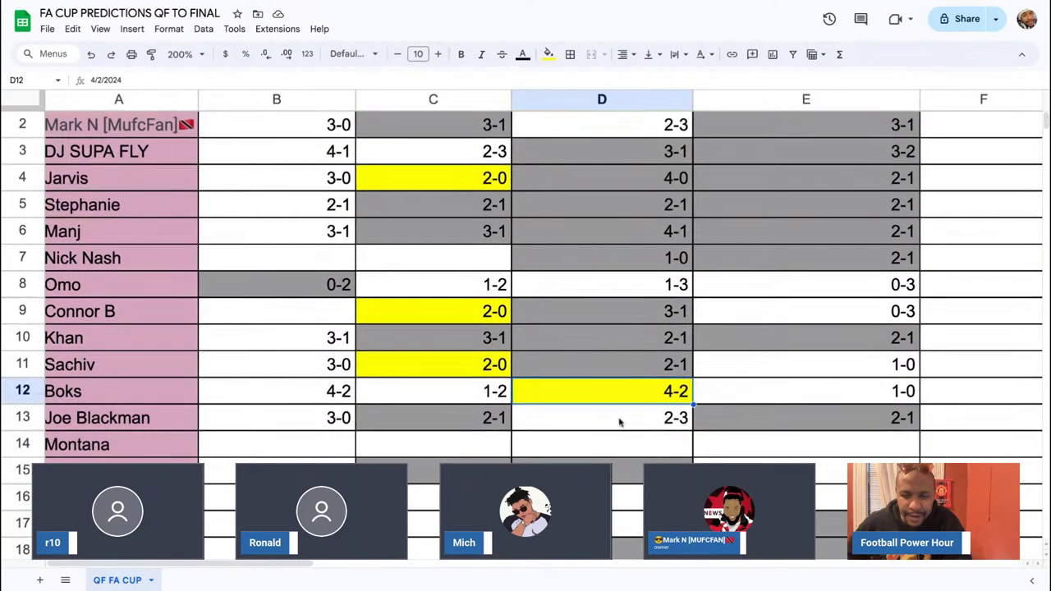
{"action": "scroll", "coordinate": [619, 422], "scroll_direction": "down", "scroll_amount": 3}
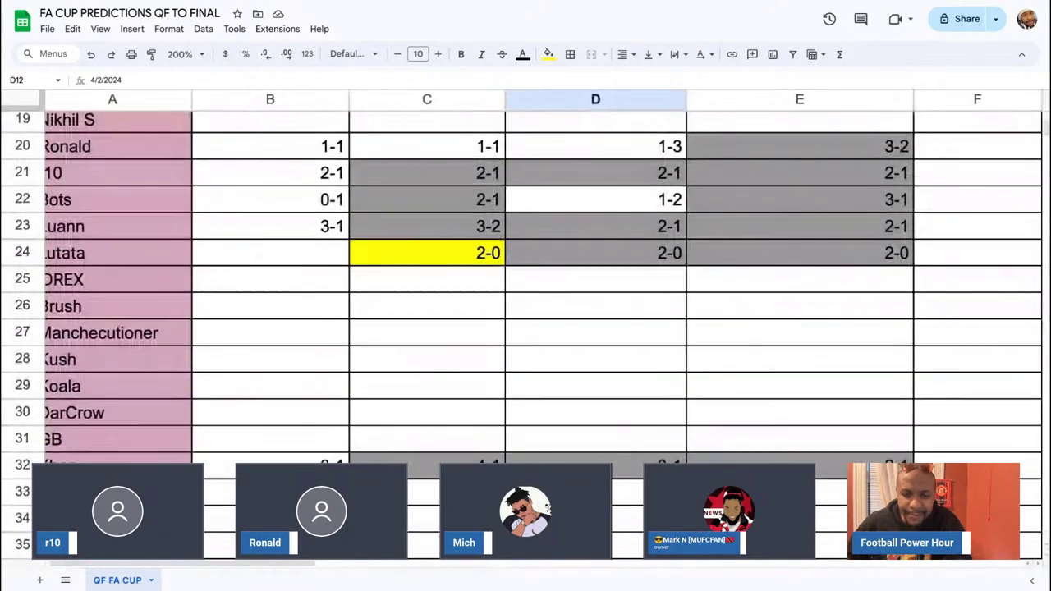
{"action": "scroll", "coordinate": [620, 378], "scroll_direction": "up", "scroll_amount": 8}
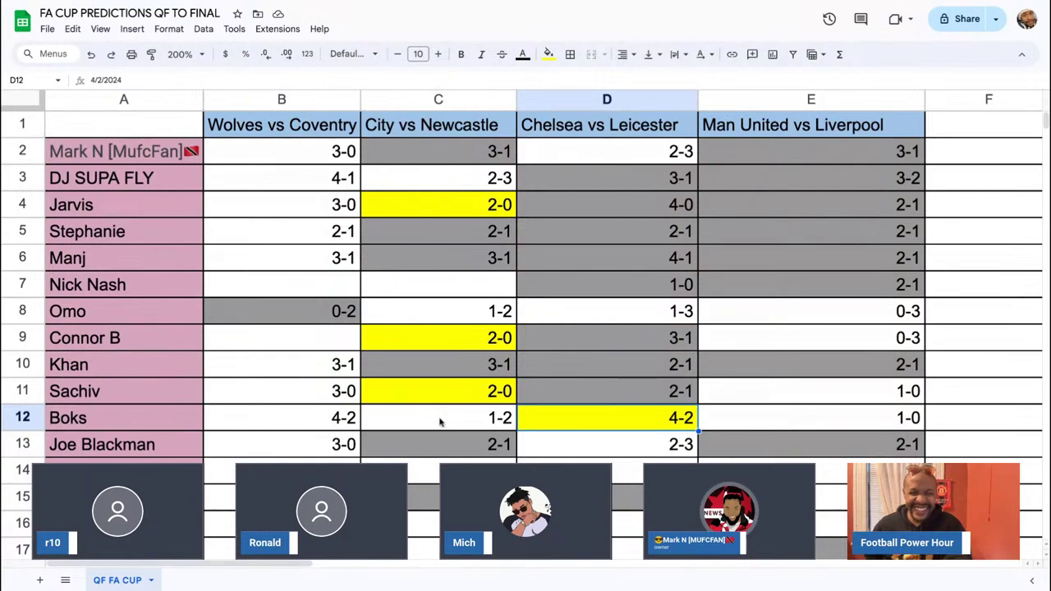
{"action": "scroll", "coordinate": [438, 422], "scroll_direction": "down", "scroll_amount": 3}
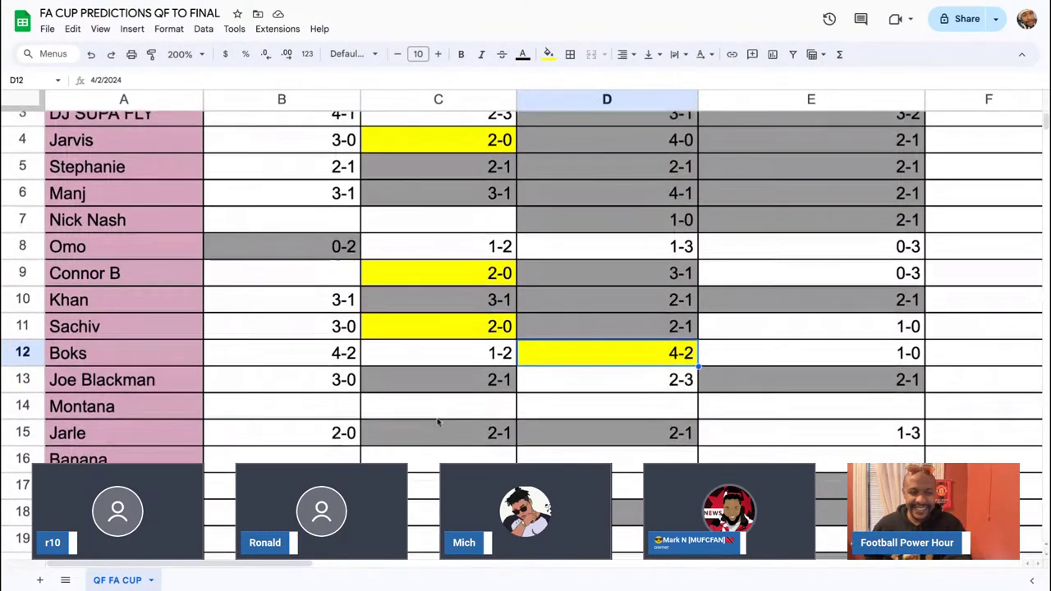
{"action": "scroll", "coordinate": [437, 422], "scroll_direction": "up", "scroll_amount": 3}
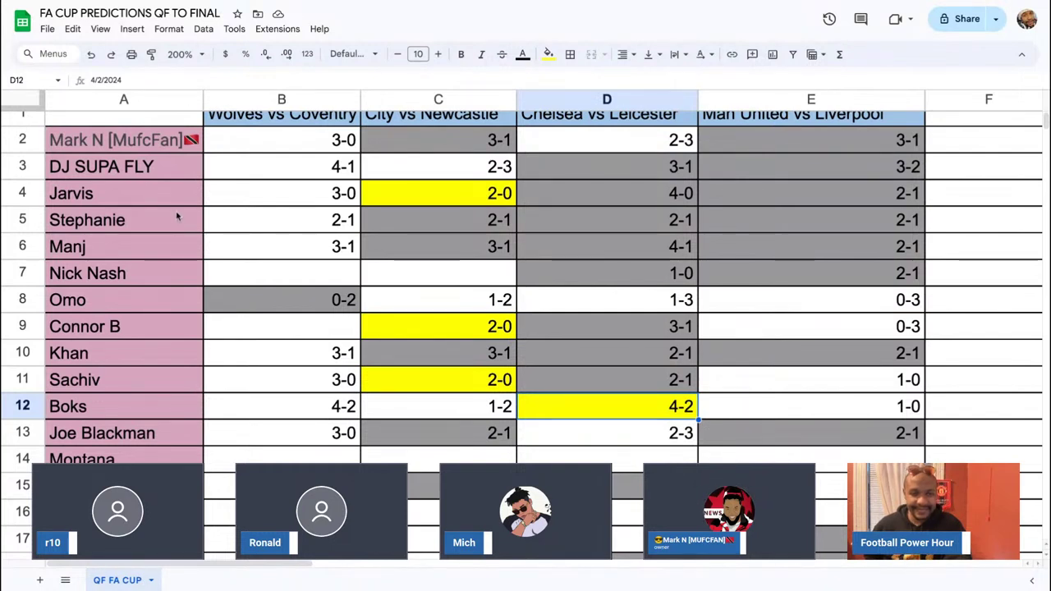
{"action": "scroll", "coordinate": [176, 217], "scroll_direction": "up", "scroll_amount": 1}
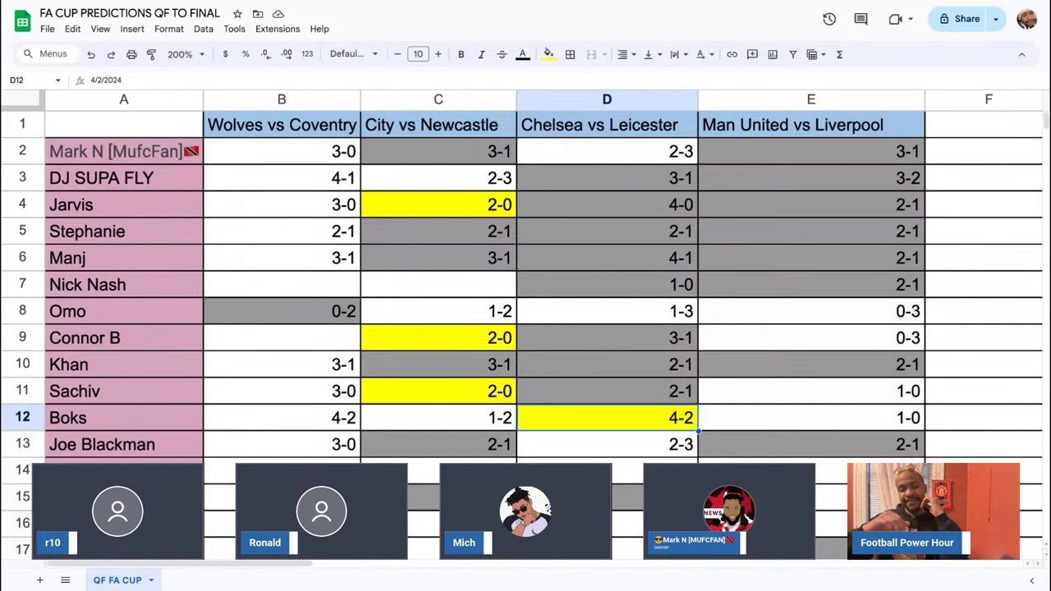
- Copy the participant column A1:A43 from the QF FA CUP sheet into column A of a new sheet
{"action": "left_click_drag", "start_coordinate": [123, 125], "coordinate": [151, 310]}
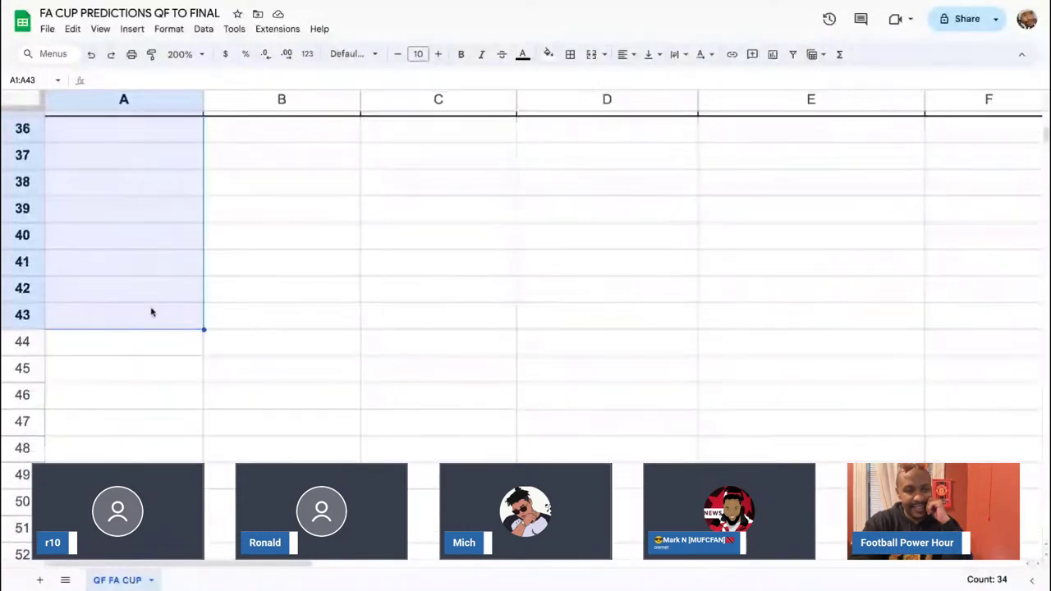
{"action": "scroll", "coordinate": [151, 312], "scroll_direction": "up", "scroll_amount": 7}
{"action": "scroll", "coordinate": [151, 312], "scroll_direction": "up", "scroll_amount": 4}
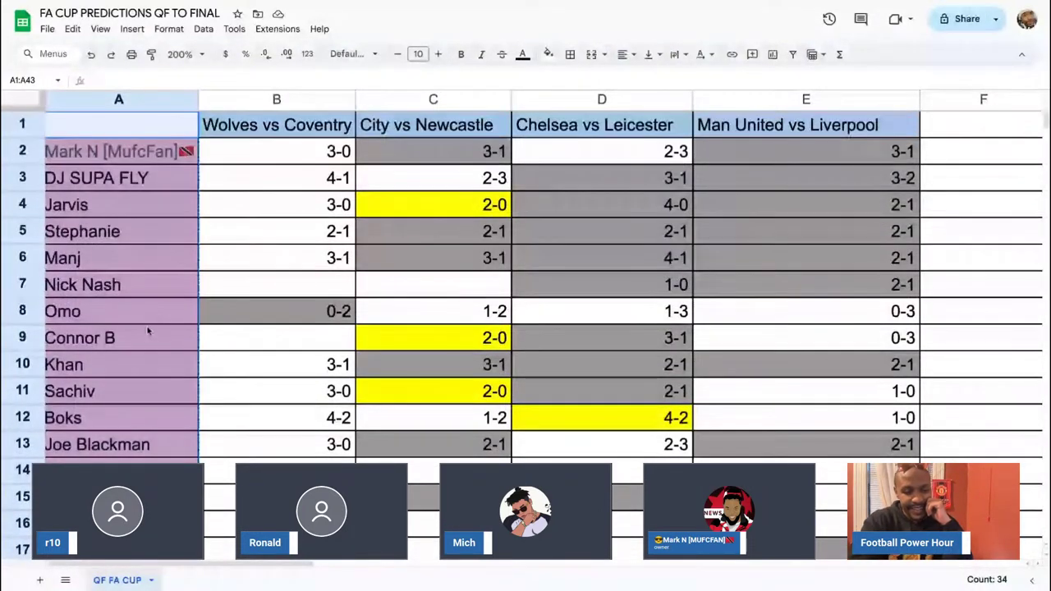
{"action": "left_click", "coordinate": [39, 582]}
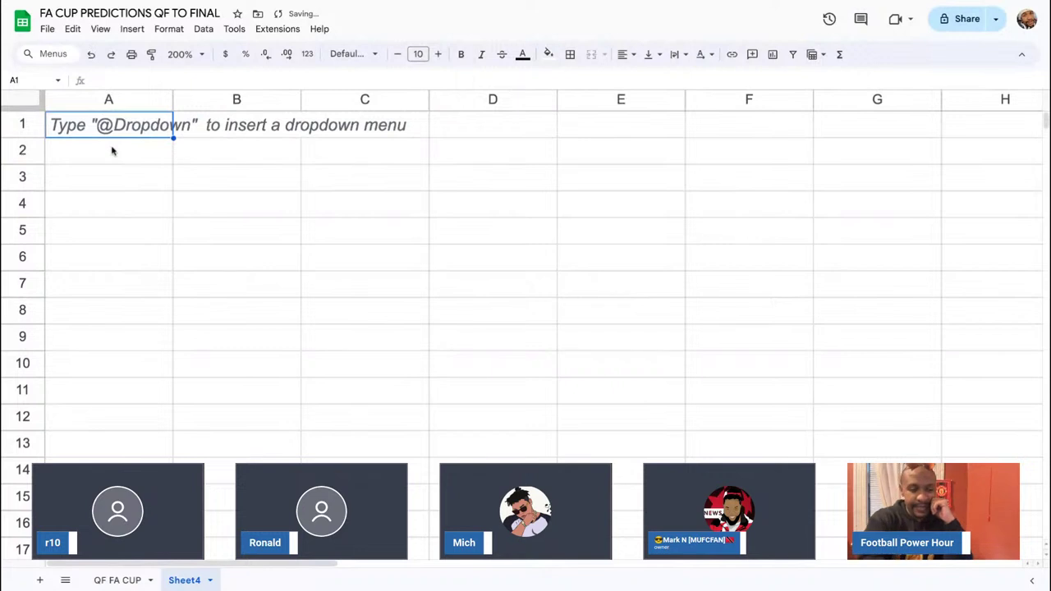
{"action": "key", "text": "ctrl+v"}
- Head column B of the new sheet POINTS and enter 2 in B2, based on the highlighted predictions in row 2
{"action": "left_click", "coordinate": [233, 123]}
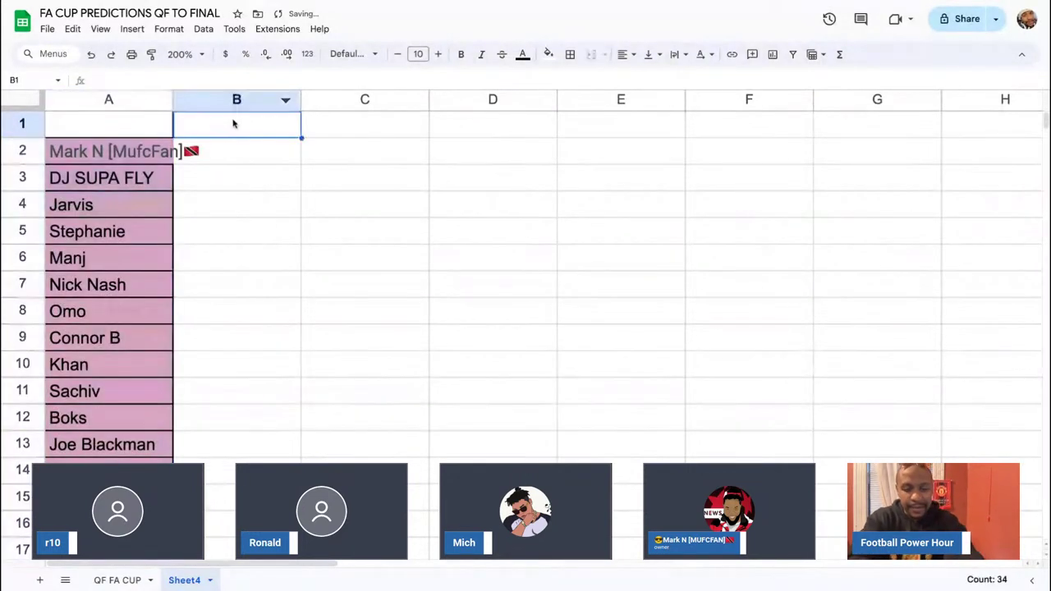
{"action": "type", "text": "POINTS"}
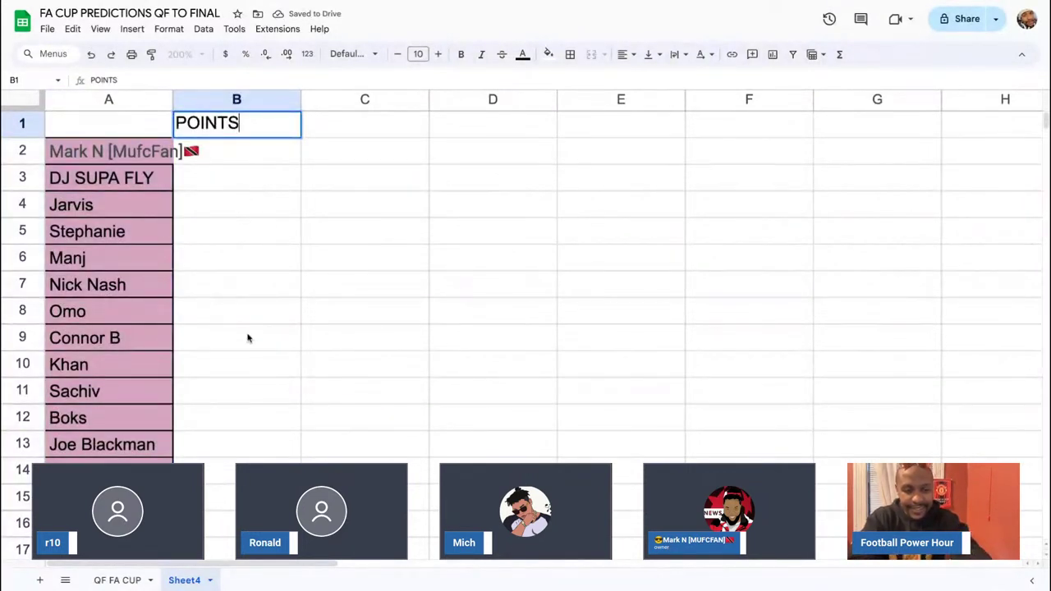
{"action": "left_click", "coordinate": [119, 579]}
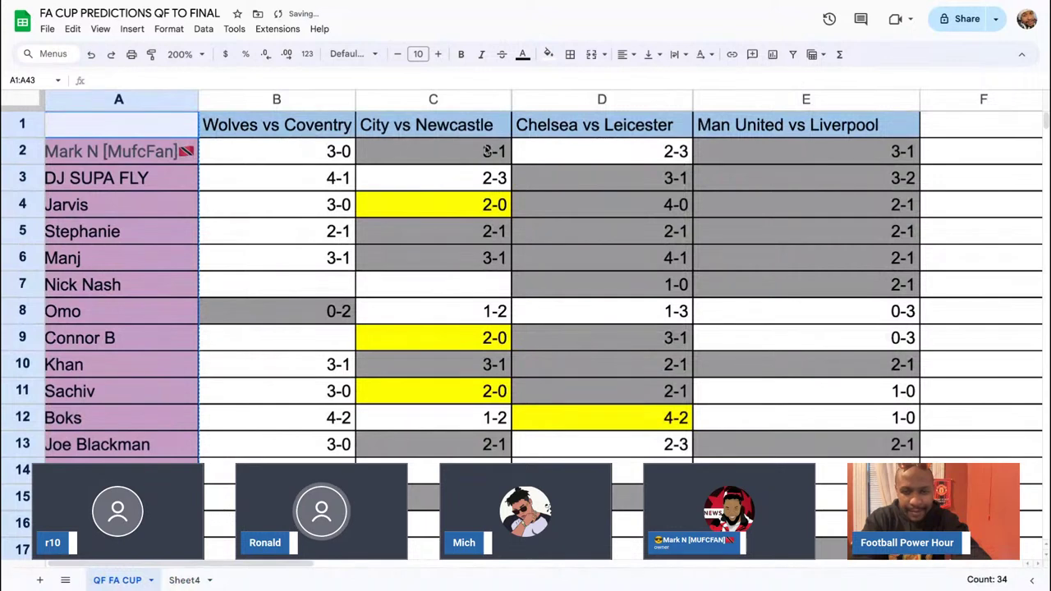
{"action": "left_click", "coordinate": [483, 156]}
{"action": "left_click", "coordinate": [184, 580]}
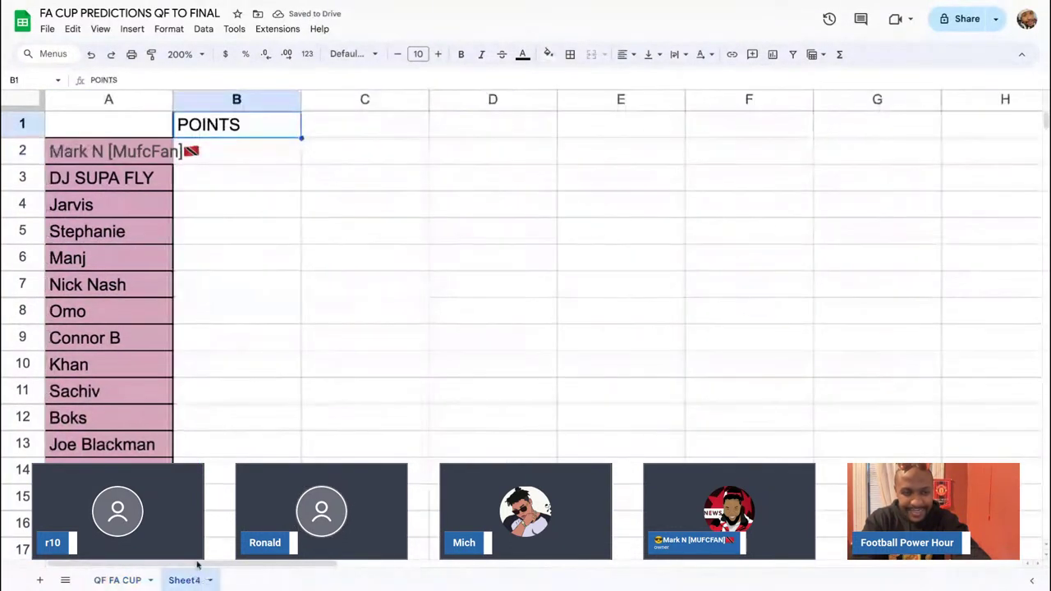
{"action": "left_click", "coordinate": [263, 151]}
{"action": "type", "text": "2"}
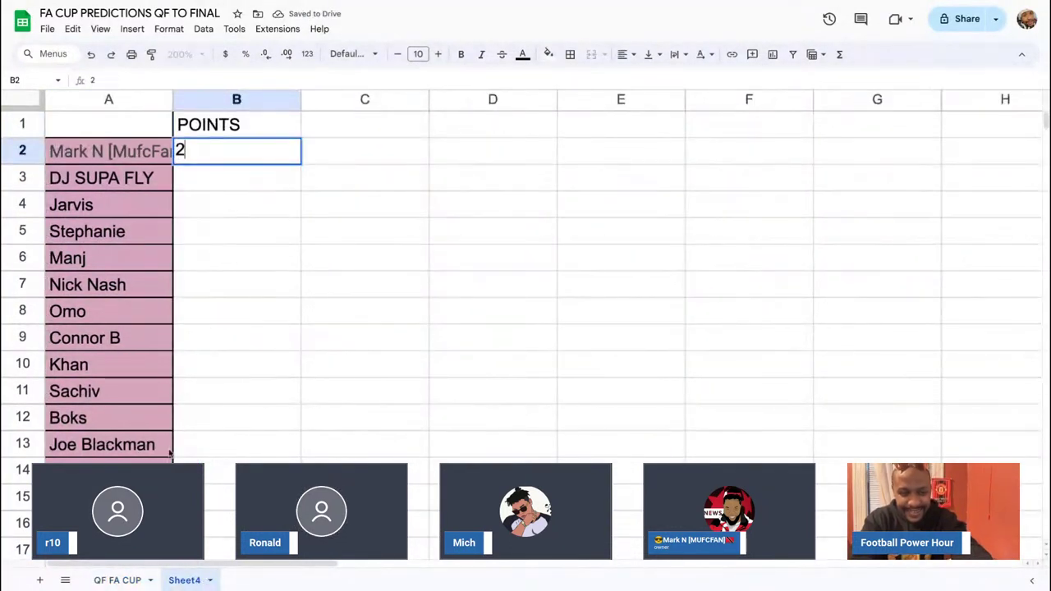
- Check the row 3 predictions on the QF FA CUP sheet and enter 2 points in B3 of Sheet4
{"action": "left_click", "coordinate": [118, 579]}
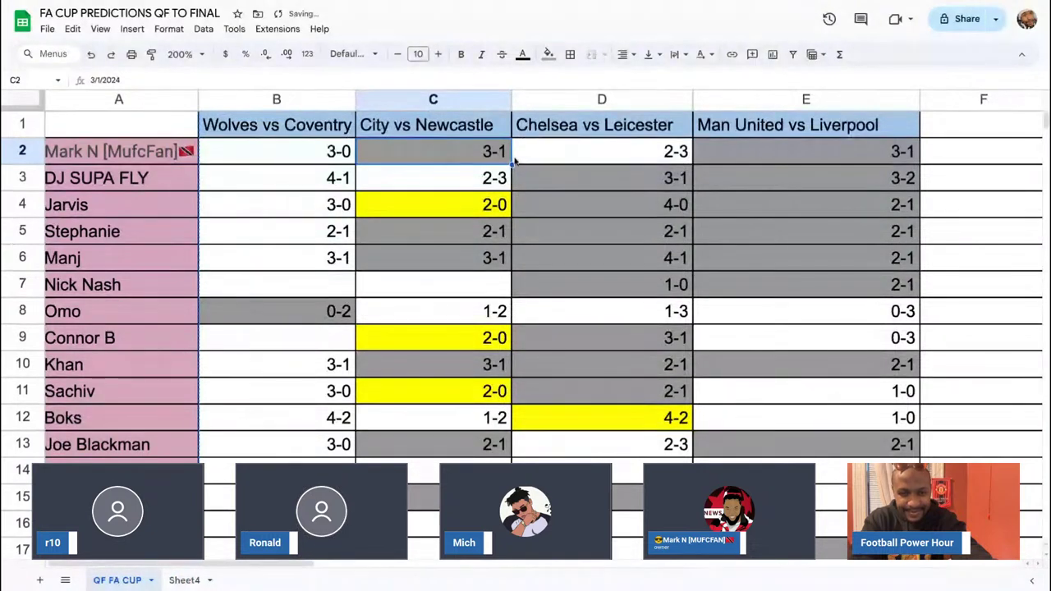
{"action": "left_click", "coordinate": [182, 581]}
{"action": "left_click", "coordinate": [249, 179]}
{"action": "type", "text": "2"}
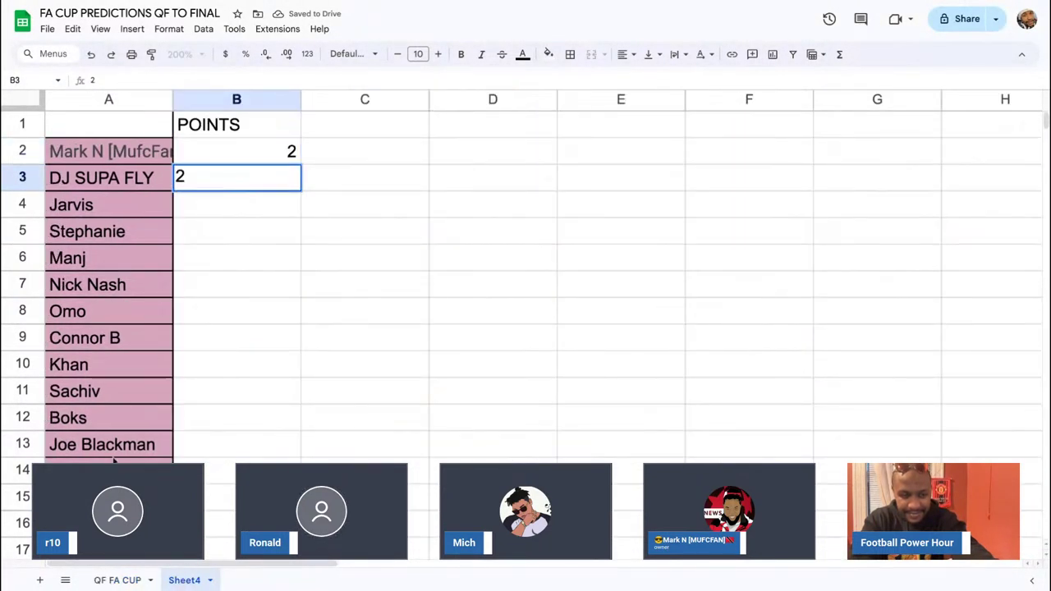
- Tally the row 4 predictions on the QF FA CUP sheet and enter 5 points in B4 of Sheet4
{"action": "left_click", "coordinate": [117, 580]}
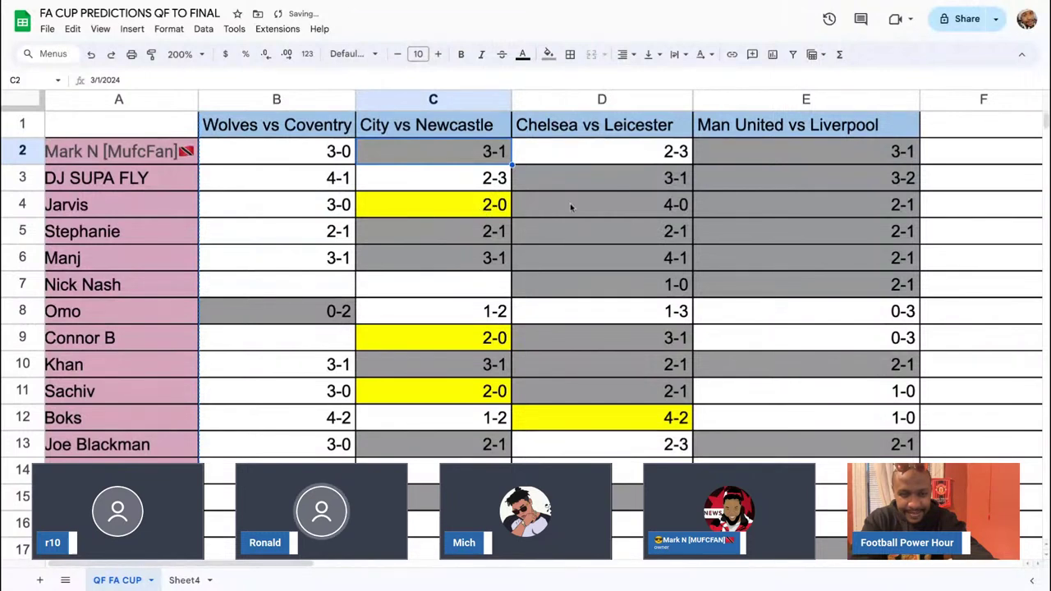
{"action": "left_click", "coordinate": [197, 580]}
{"action": "left_click", "coordinate": [261, 213]}
{"action": "type", "text": "3"}
{"action": "key", "text": "BackSpace"}
{"action": "type", "text": "5"}
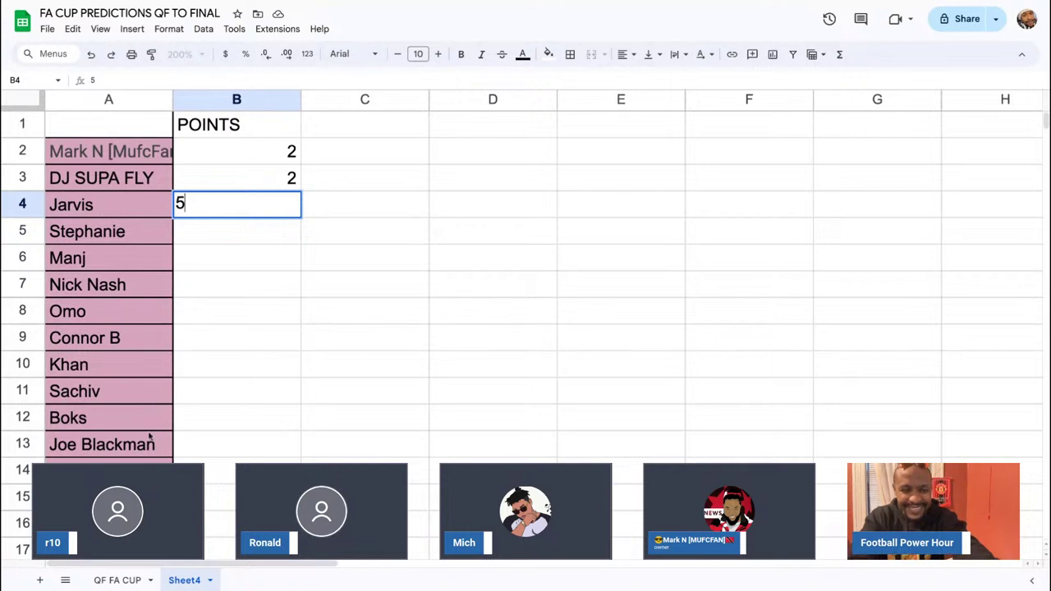
- Tally the row 5 predictions on the QF FA CUP sheet and record 3 points in B5 of Sheet4
{"action": "left_click", "coordinate": [117, 580]}
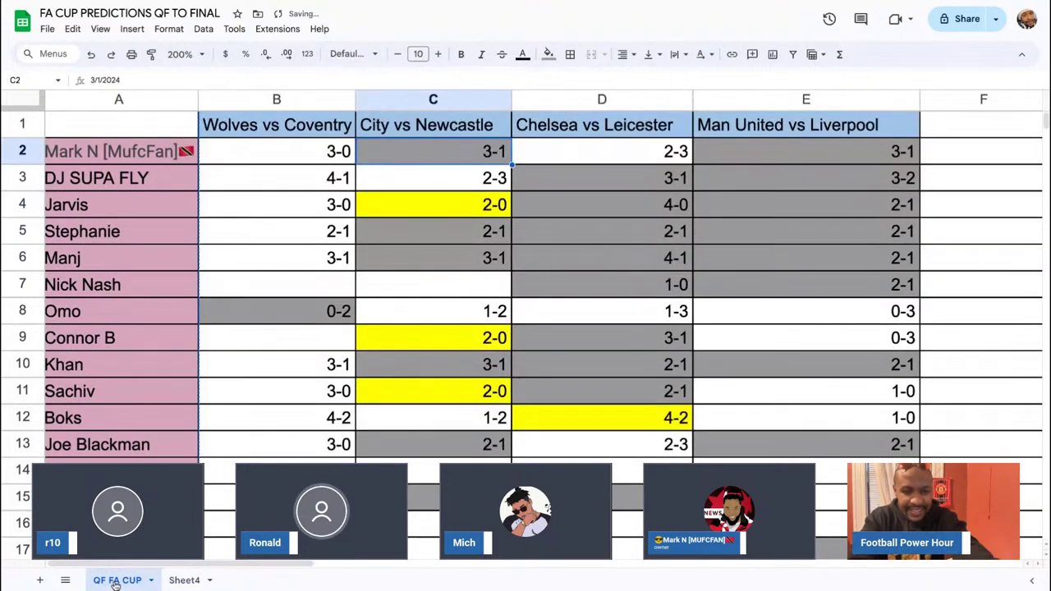
{"action": "left_click", "coordinate": [410, 230]}
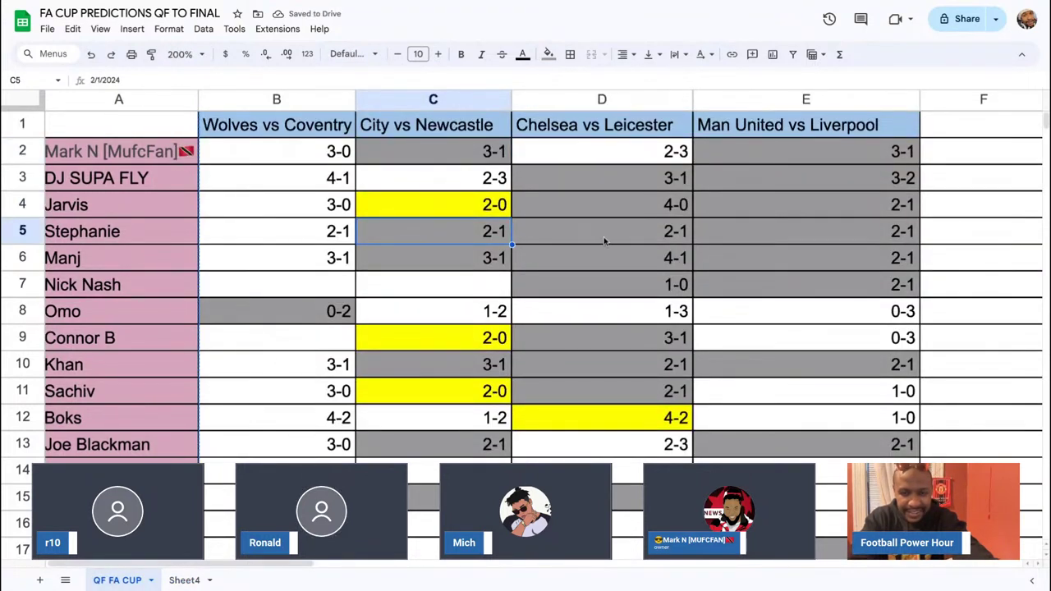
{"action": "left_click", "coordinate": [184, 579]}
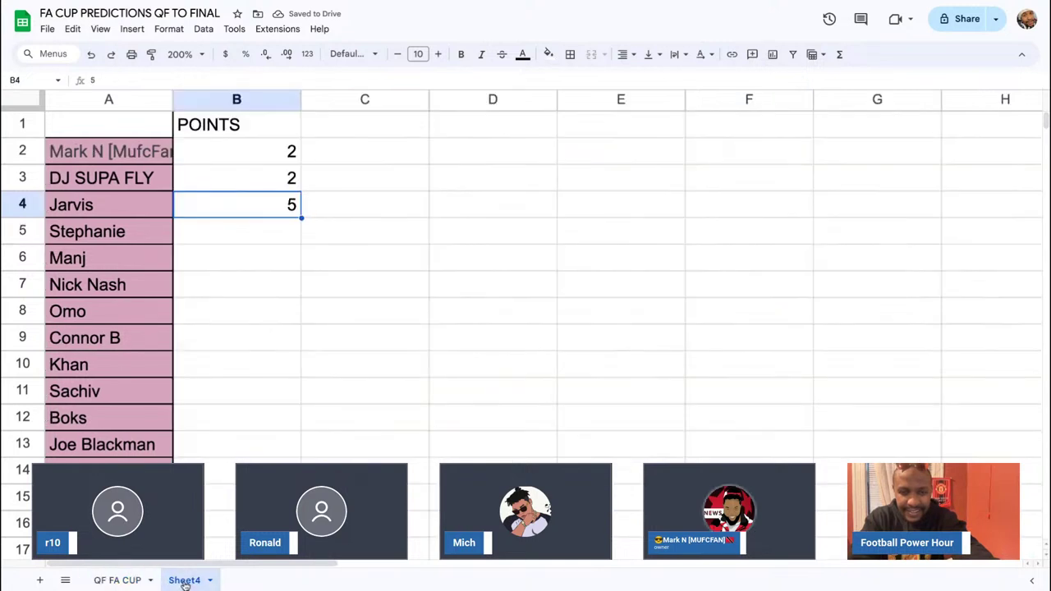
{"action": "left_click", "coordinate": [273, 233]}
{"action": "type", "text": "3"}
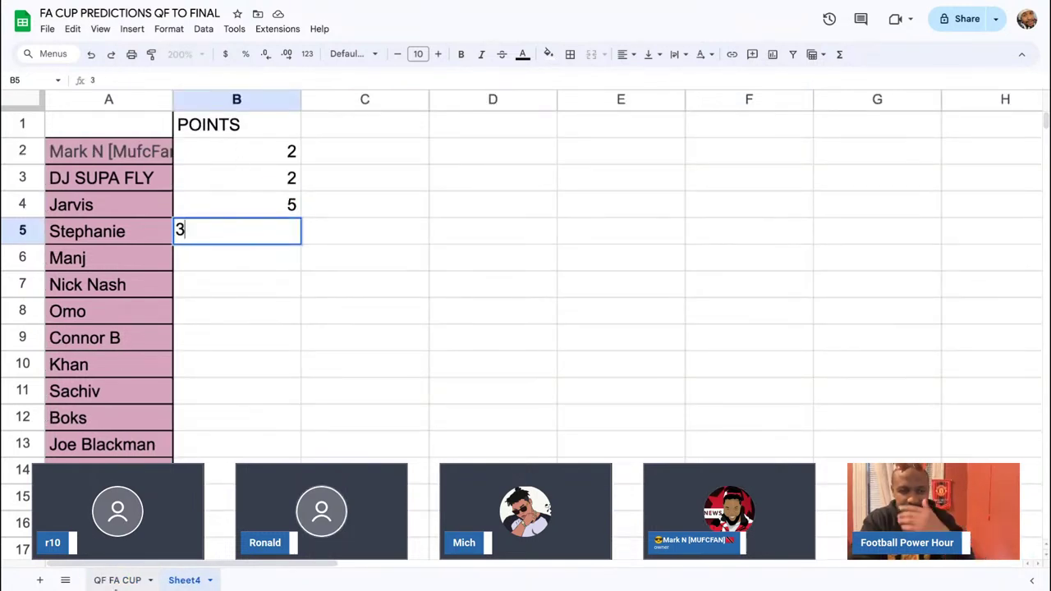
- Check the row 6 predictions on the QF FA CUP sheet and enter 3 points in B6 of Sheet4
{"action": "left_click", "coordinate": [118, 580]}
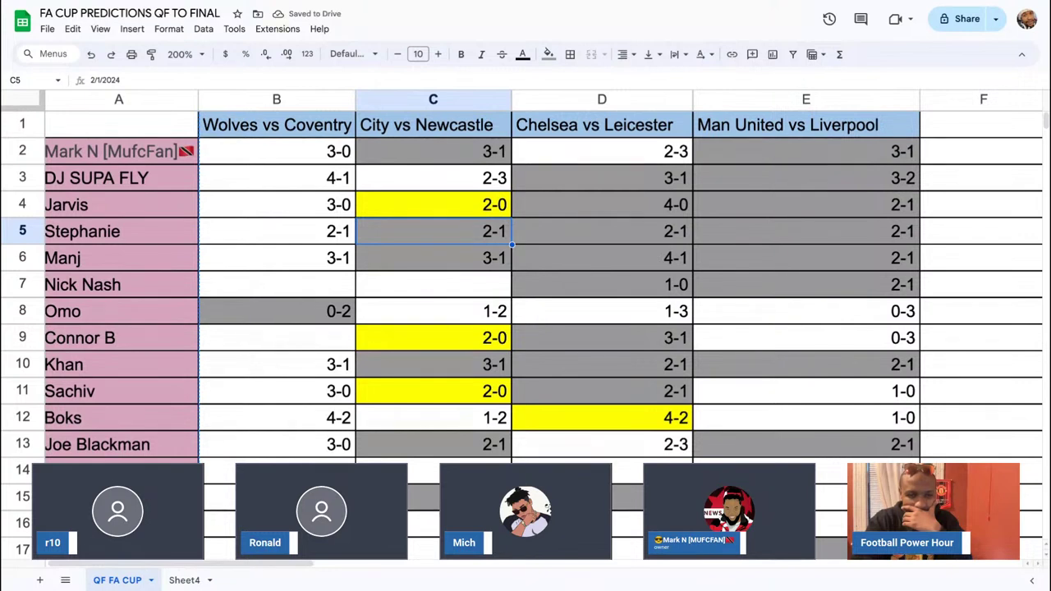
{"action": "left_click", "coordinate": [184, 580]}
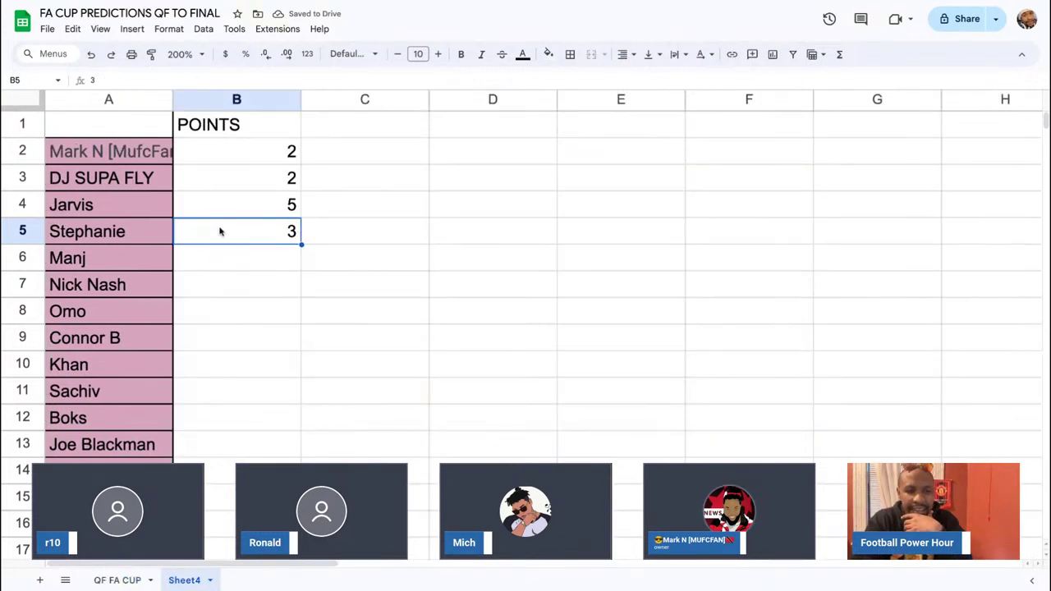
{"action": "left_click", "coordinate": [234, 259]}
{"action": "type", "text": "3"}
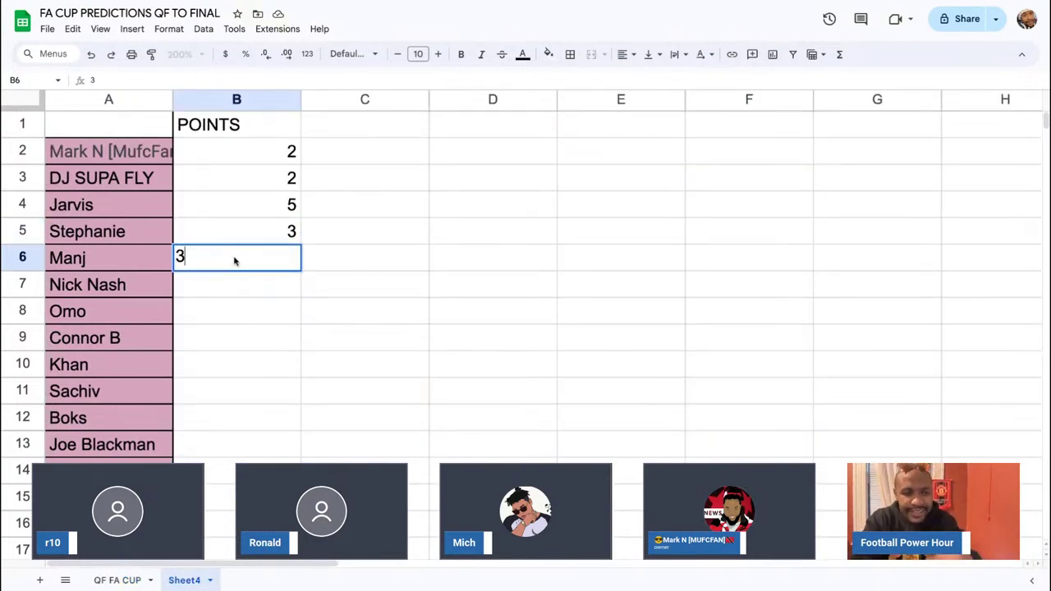
- Tally the row 7 predictions on the QF FA CUP sheet and enter 2 points in B7 of Sheet4
{"action": "left_click", "coordinate": [140, 579]}
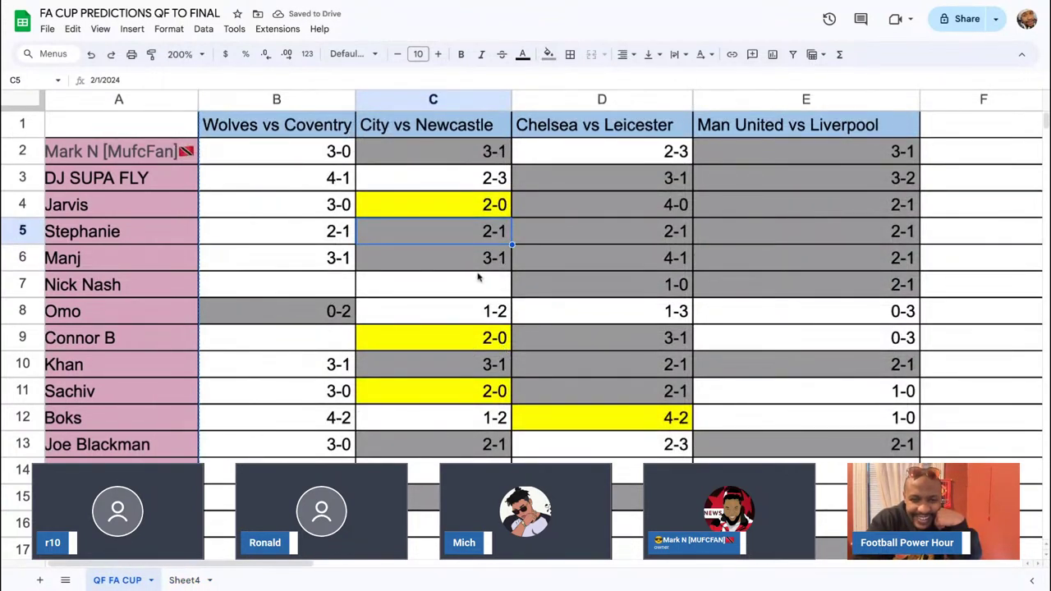
{"action": "left_click", "coordinate": [563, 296]}
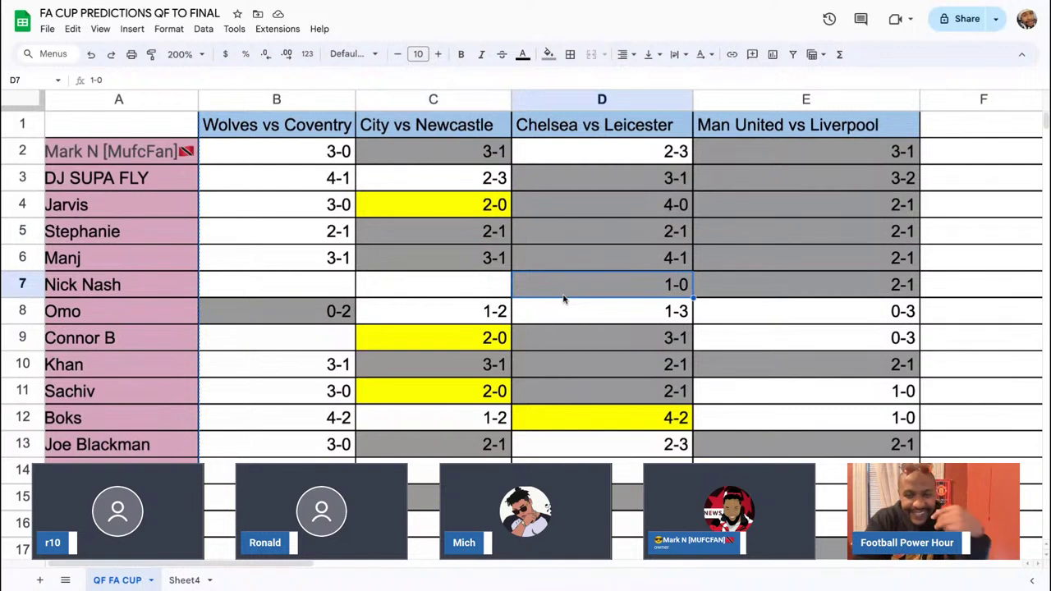
{"action": "left_click", "coordinate": [188, 580]}
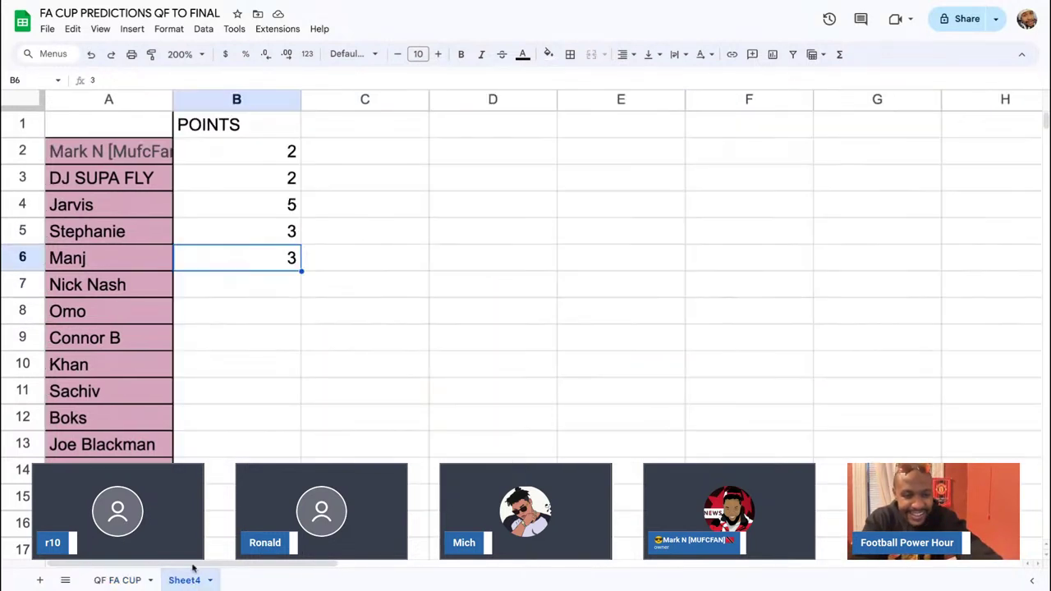
{"action": "key", "text": "Down"}
{"action": "type", "text": "2"}
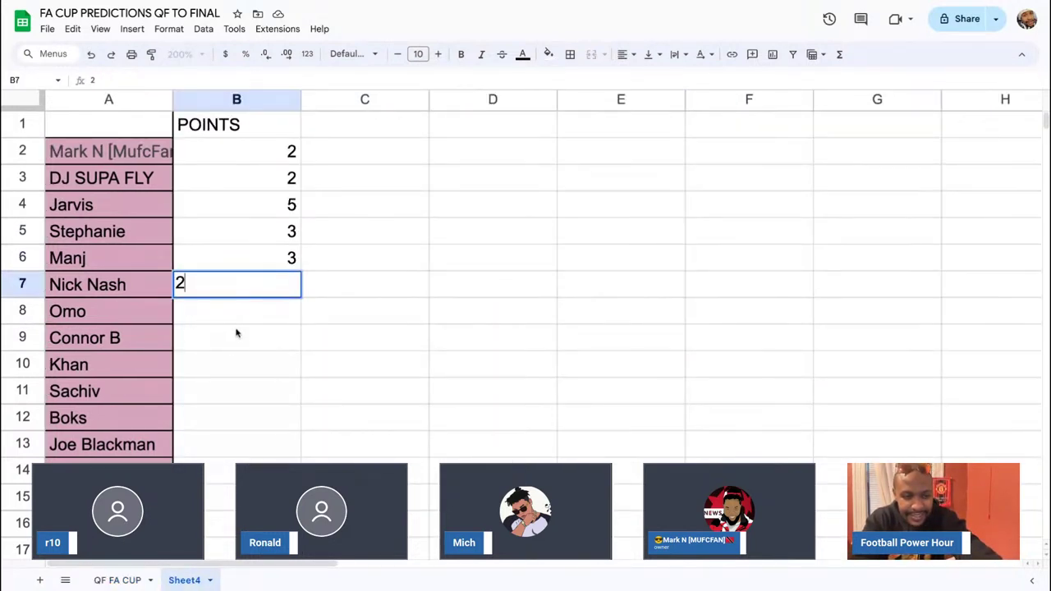
{"action": "key", "text": "Return"}
- Check the row 8 predictions on the QF FA CUP sheet and enter 1 point in B8 of Sheet4
{"action": "left_click", "coordinate": [131, 580]}
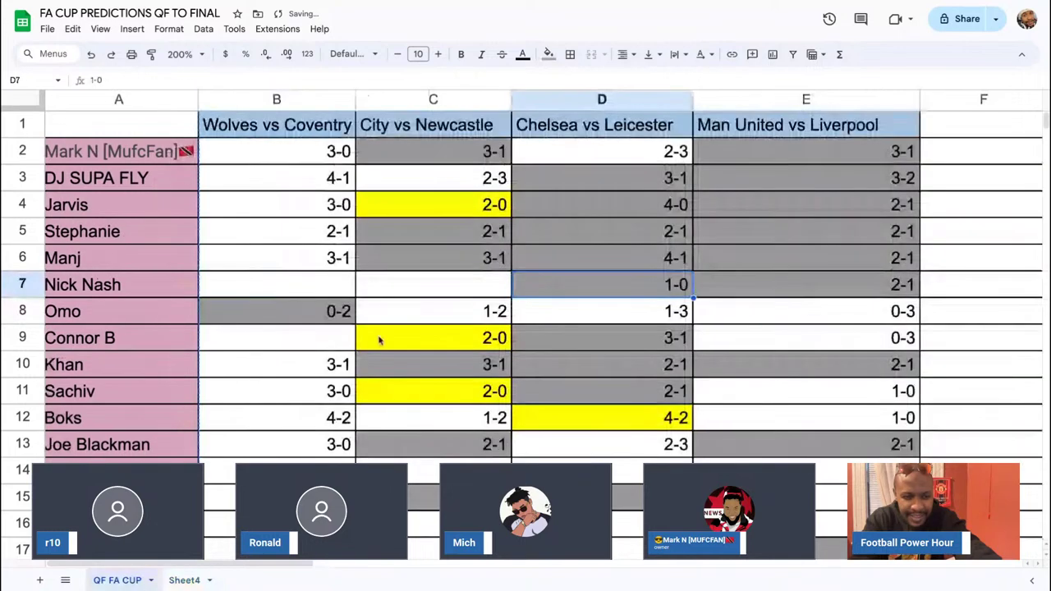
{"action": "left_click", "coordinate": [185, 581]}
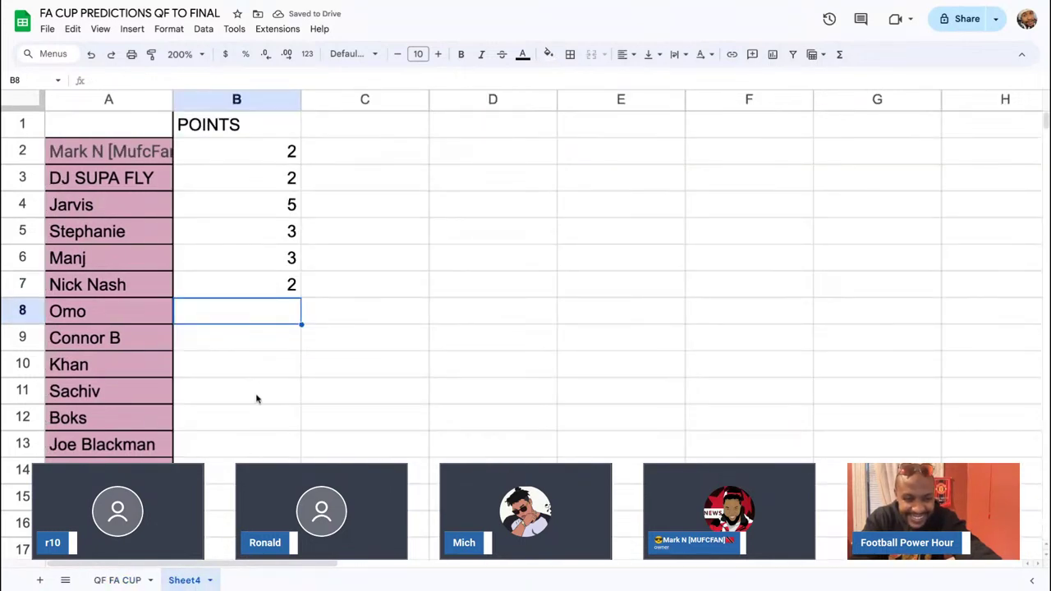
{"action": "type", "text": "1"}
{"action": "key", "text": "Return"}
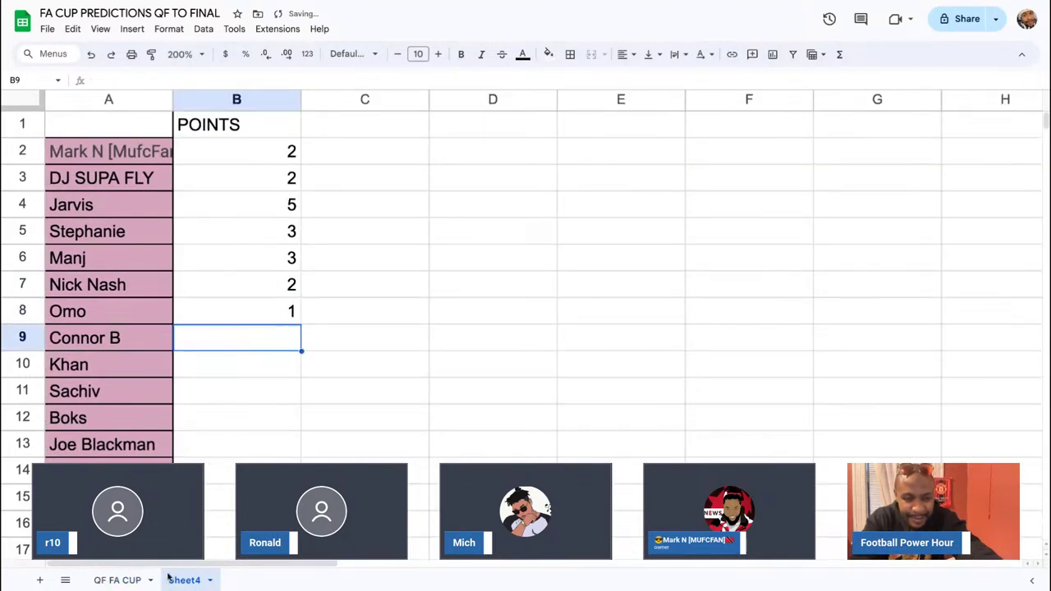
- Tally the row 9 predictions on the QF FA CUP sheet and enter 4 points in B9 of Sheet4
{"action": "left_click", "coordinate": [136, 582]}
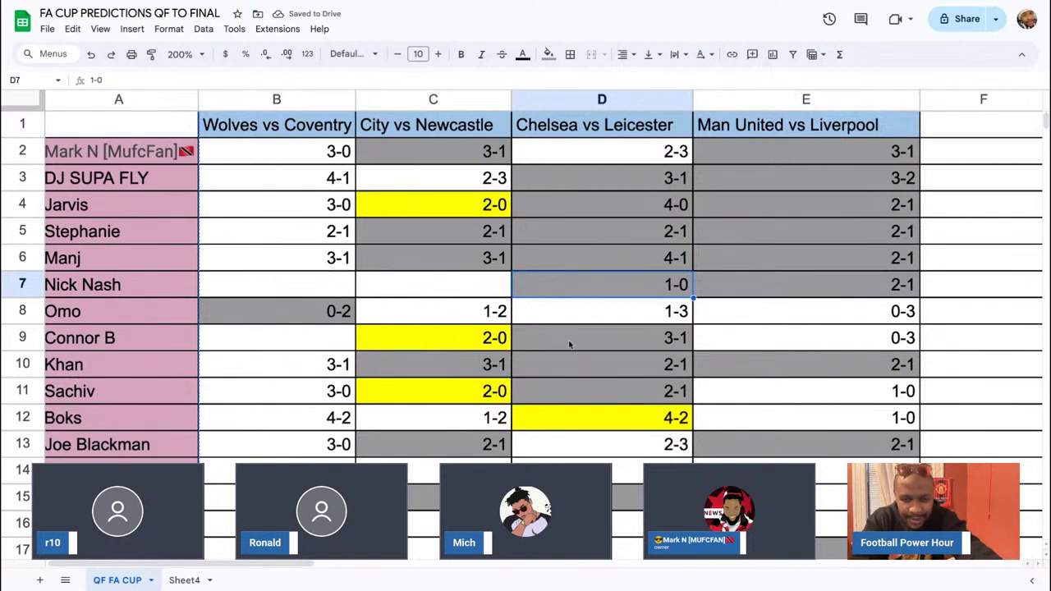
{"action": "left_click", "coordinate": [201, 580]}
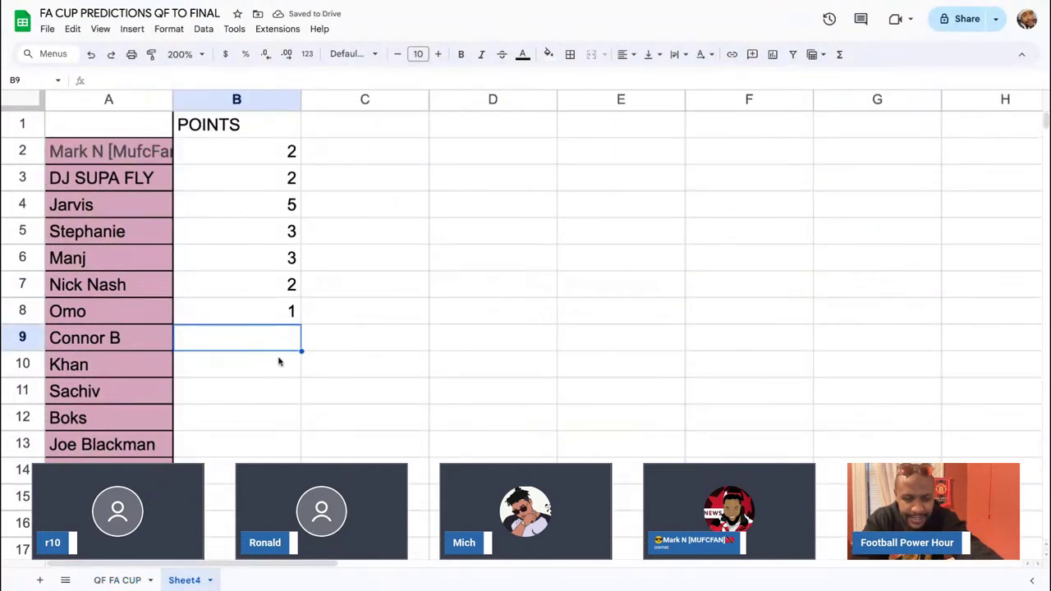
{"action": "type", "text": "4"}
{"action": "key", "text": "Return"}
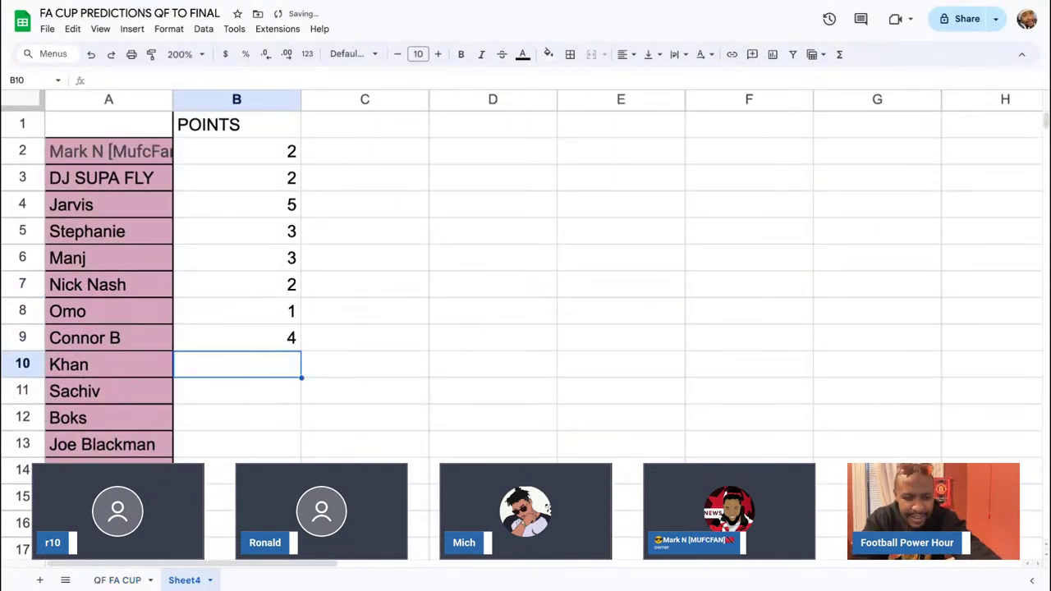
- Check the row 10 predictions on the QF FA CUP sheet and enter 3 points in B10 of Sheet4
{"action": "left_click", "coordinate": [117, 581]}
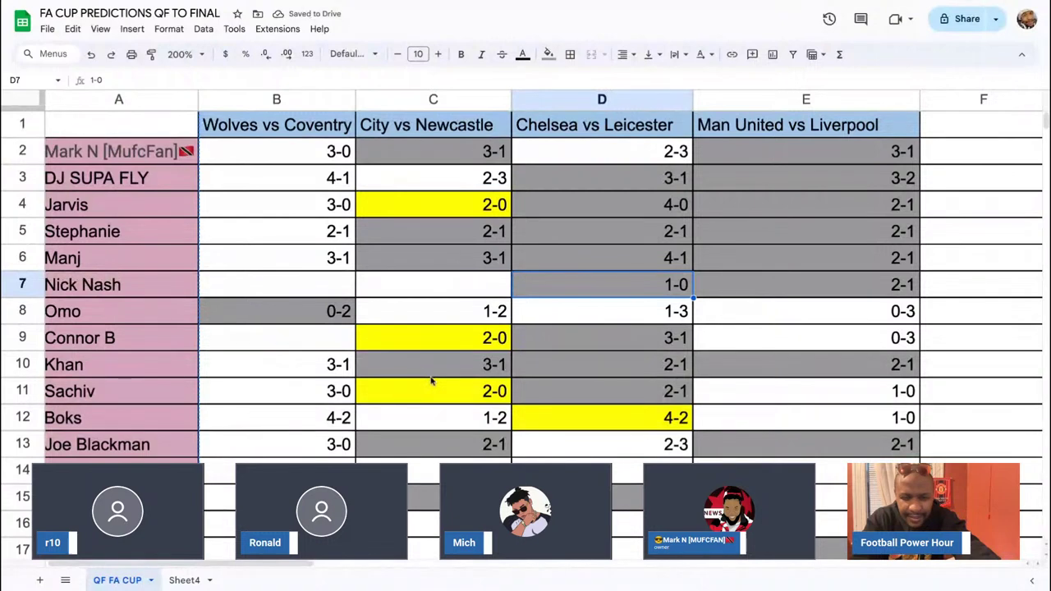
{"action": "left_click", "coordinate": [177, 581]}
{"action": "type", "text": "3"}
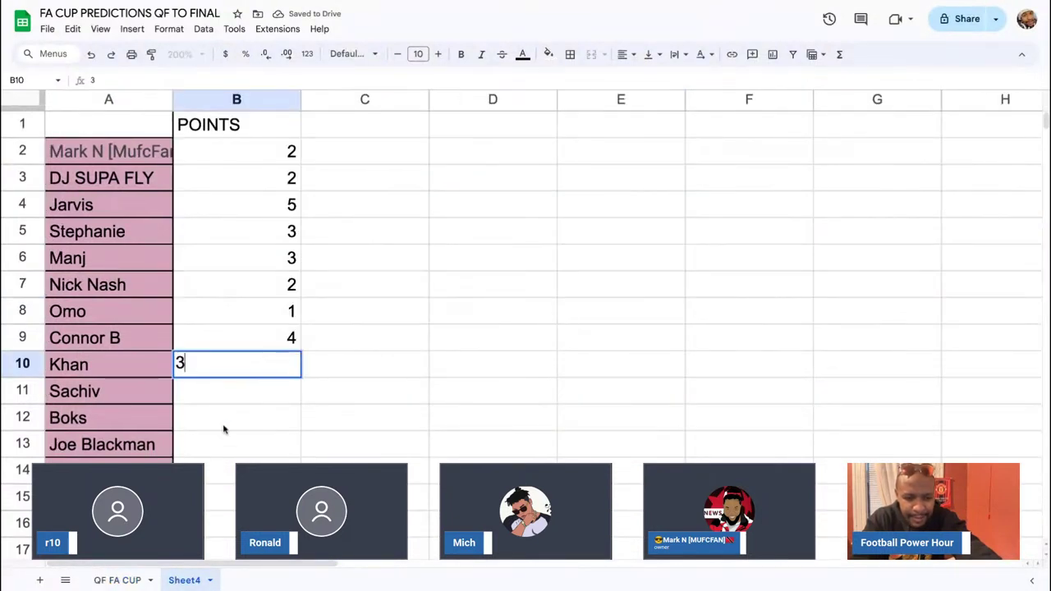
{"action": "key", "text": "Return"}
- Tally the row 11 predictions on the QF FA CUP sheet and record 4 points in B11 of Sheet4
{"action": "key", "text": "ctrl+shift+Page_Up"}
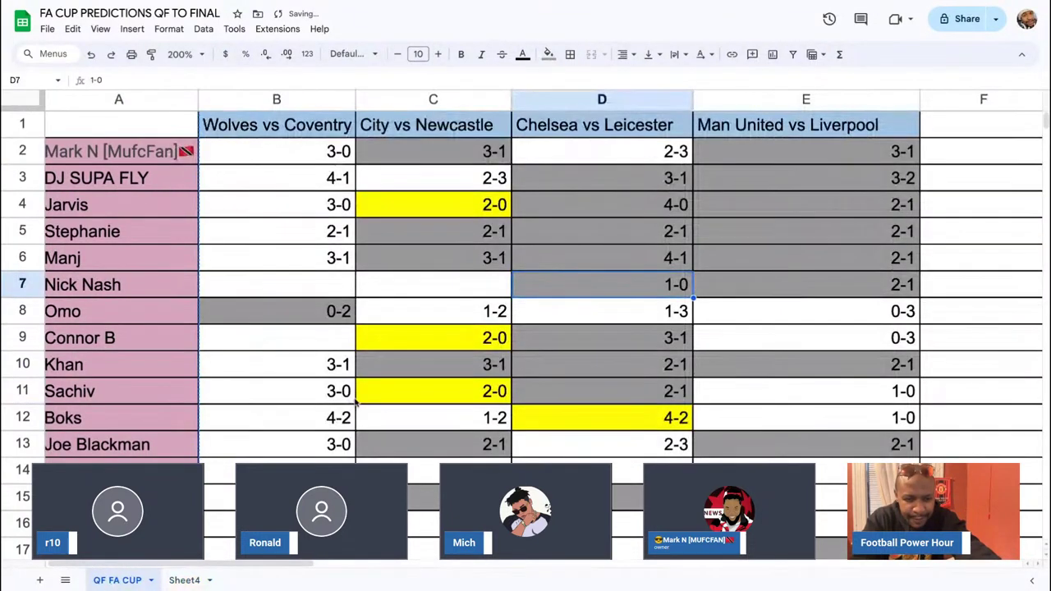
{"action": "left_click", "coordinate": [188, 581]}
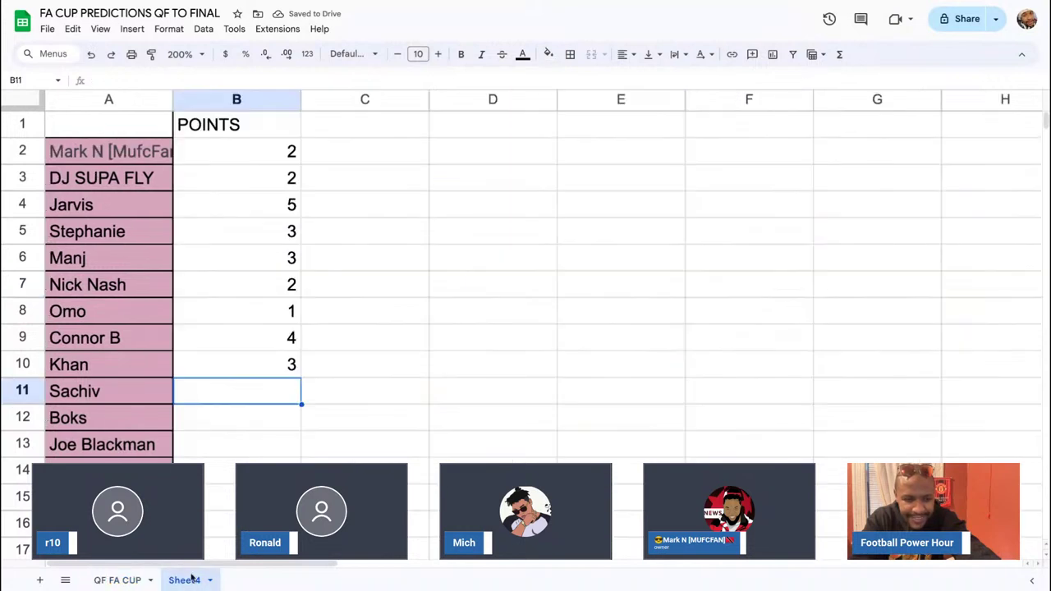
{"action": "type", "text": "4"}
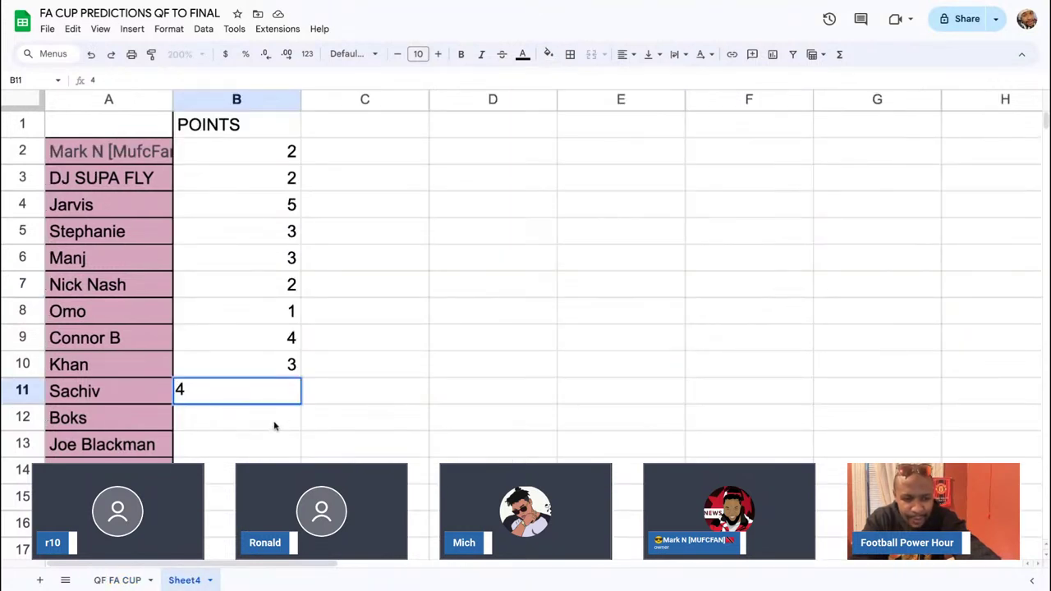
{"action": "key", "text": "Return"}
- Shade the row 12 Man United vs Liverpool prediction, cell E12 on the QF FA CUP sheet, grey
{"action": "left_click", "coordinate": [132, 580]}
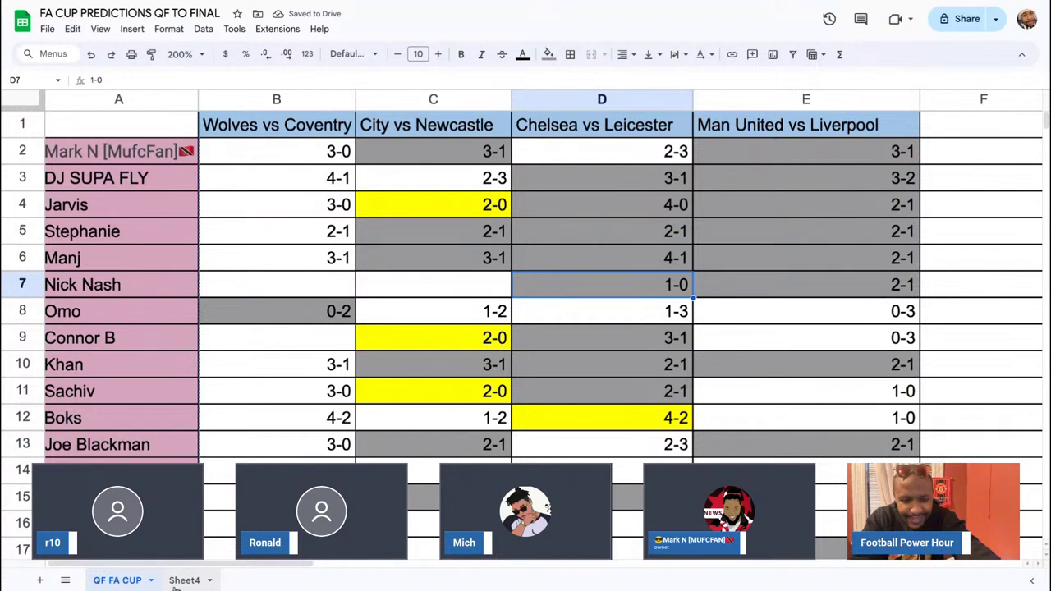
{"action": "left_click", "coordinate": [827, 422]}
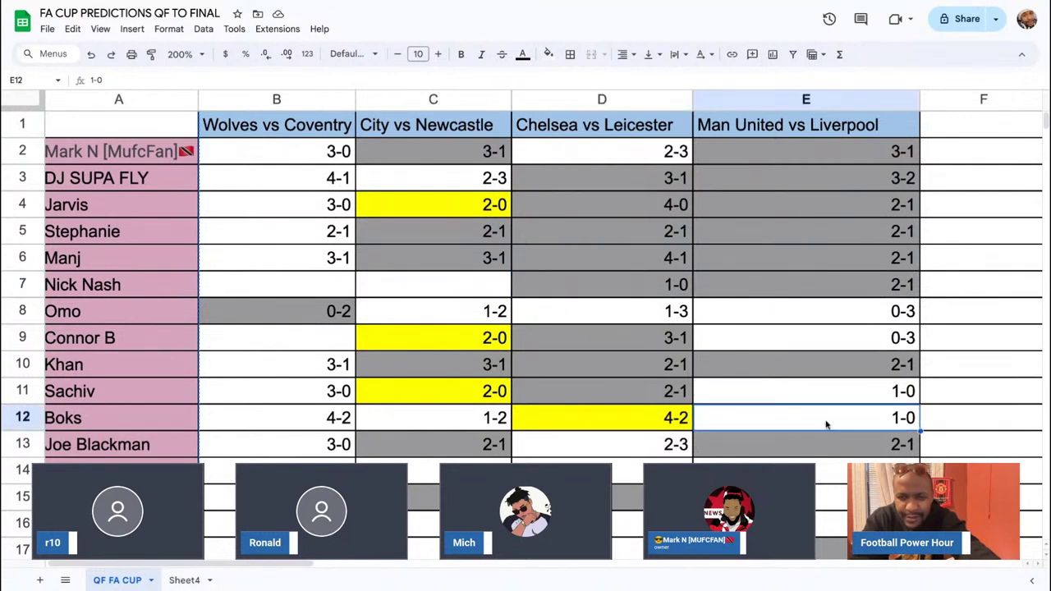
{"action": "left_click", "coordinate": [548, 54]}
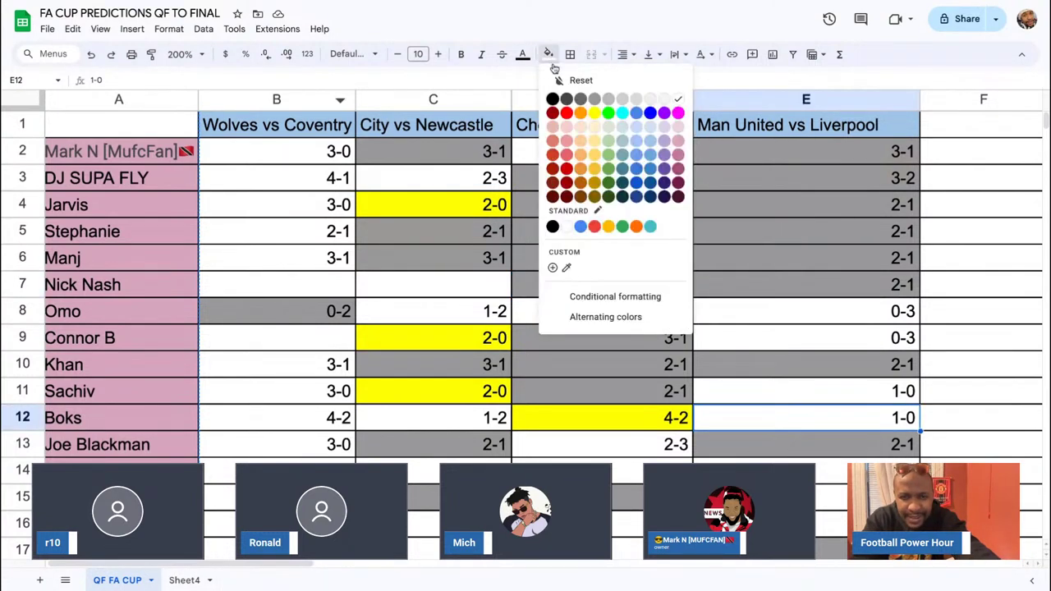
{"action": "left_click", "coordinate": [592, 100]}
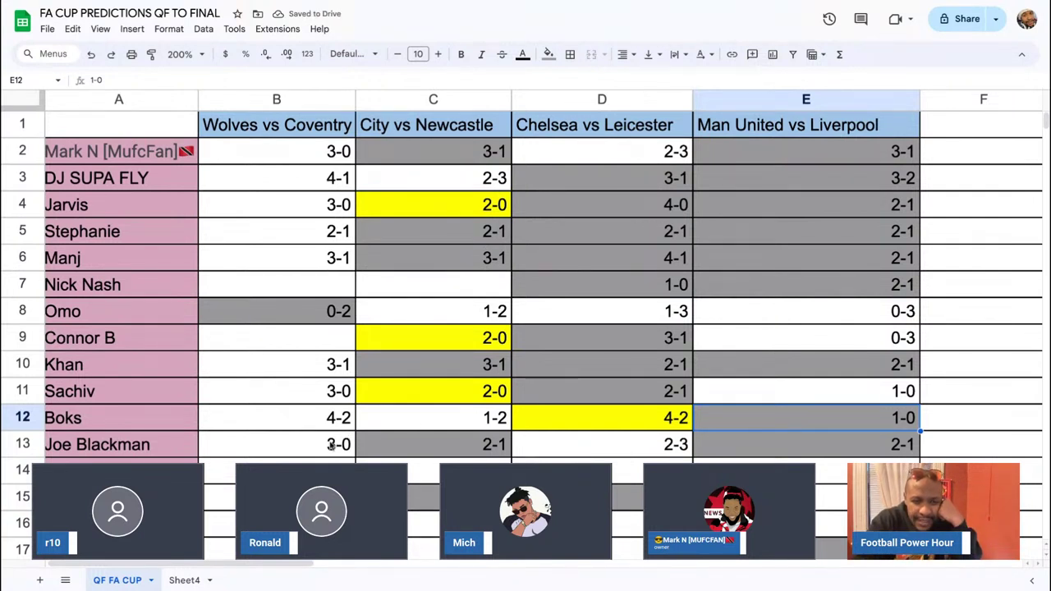
- Check the row 12 predictions on the QF FA CUP sheet and enter 4 points in B12 of Sheet4
{"action": "left_click", "coordinate": [333, 427]}
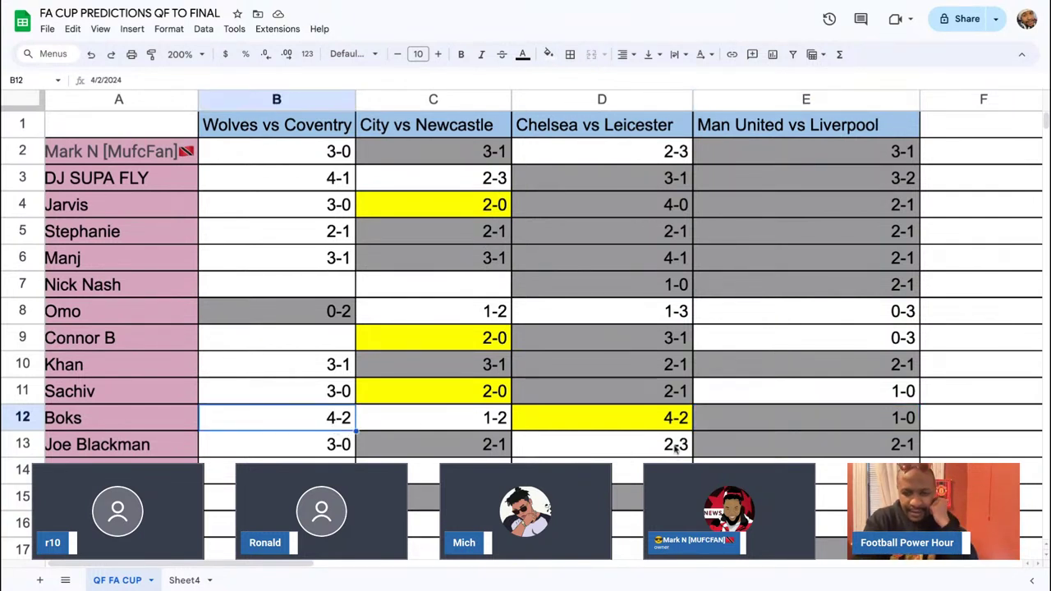
{"action": "left_click", "coordinate": [185, 580]}
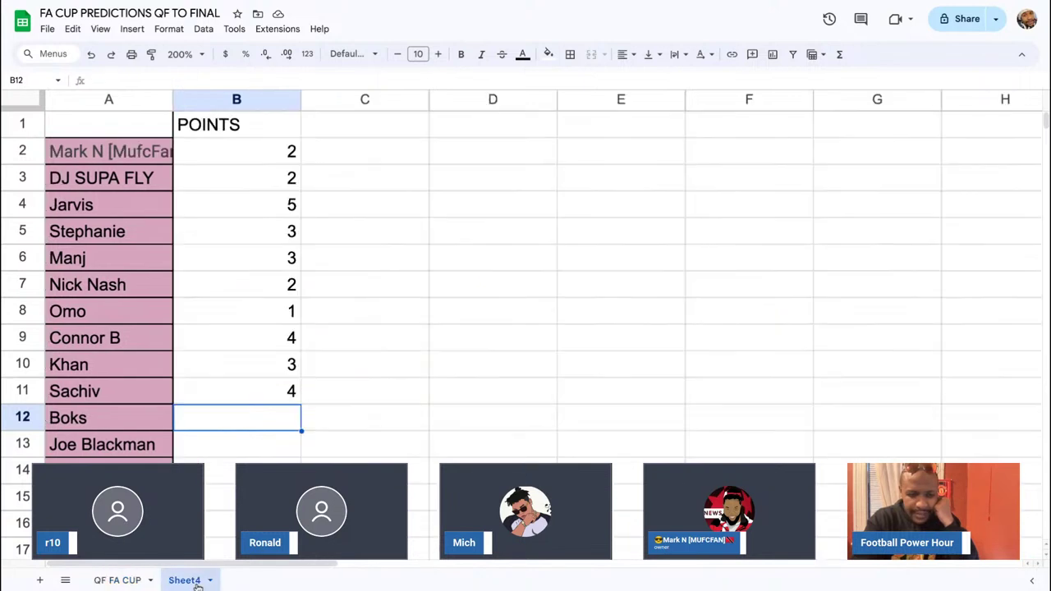
{"action": "type", "text": "4"}
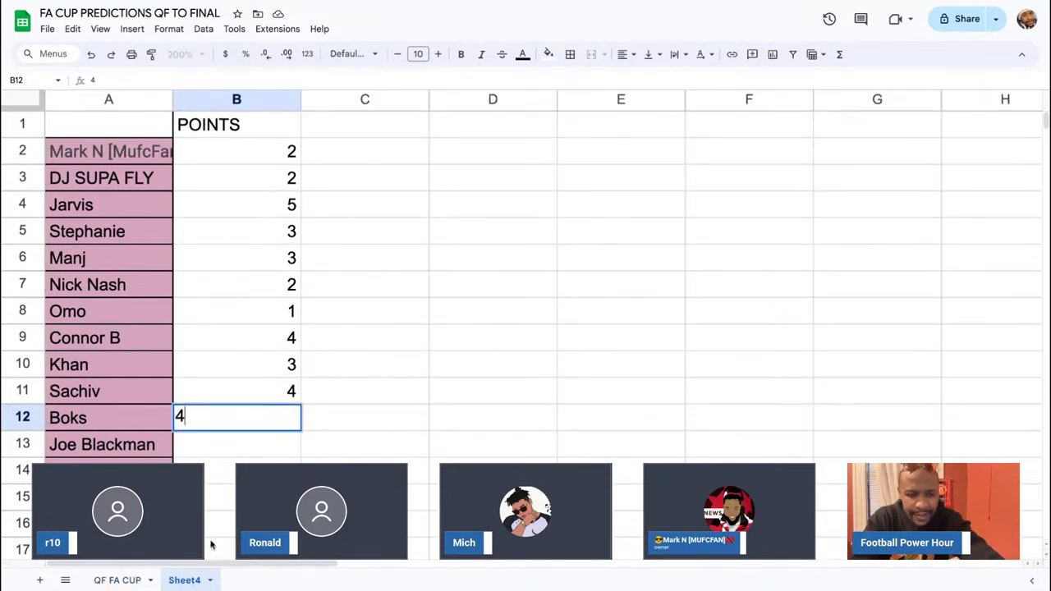
{"action": "key", "text": "Return"}
- Tally the row 13 predictions on the QF FA CUP sheet and enter 2 points in B13 of Sheet4
{"action": "left_click", "coordinate": [118, 580]}
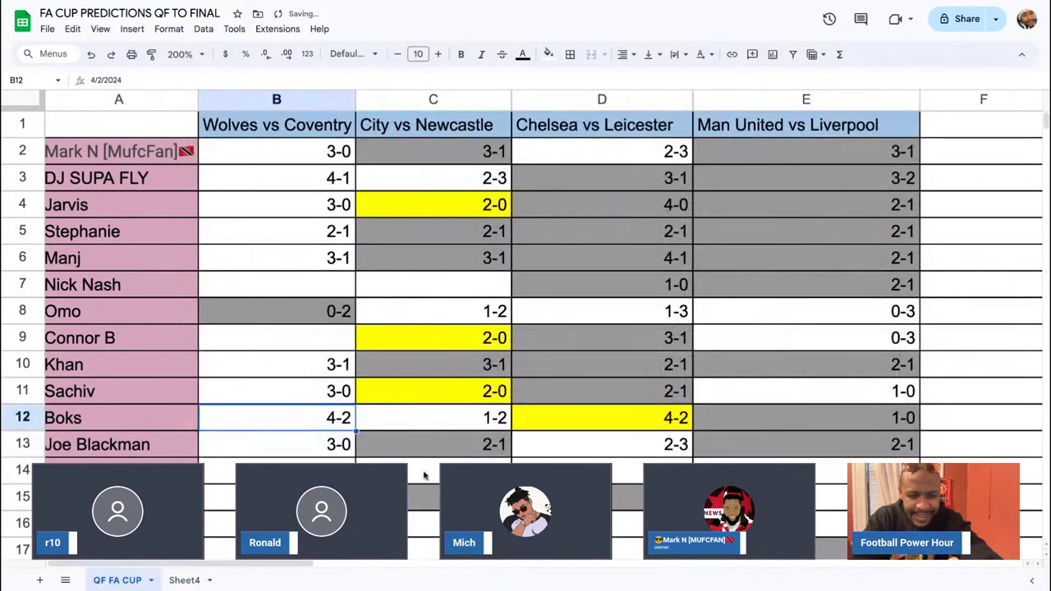
{"action": "left_click", "coordinate": [185, 580]}
{"action": "type", "text": "3"}
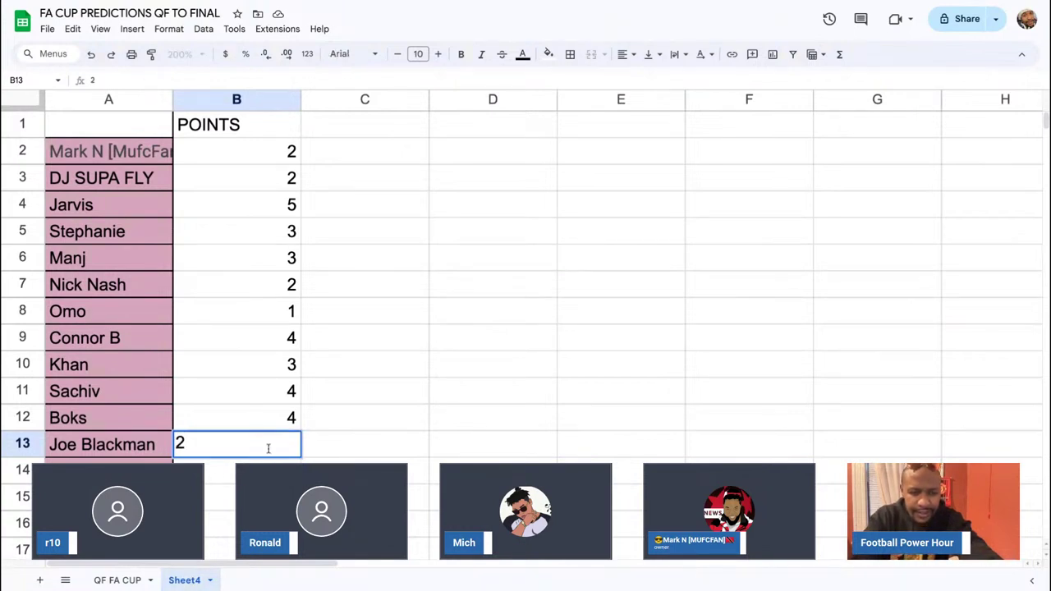
{"action": "key", "text": "Return"}
- Check the row 15 predictions on the QF FA CUP sheet and enter 2 points in B15 of Sheet4, leaving B14 blank
{"action": "left_click", "coordinate": [118, 581]}
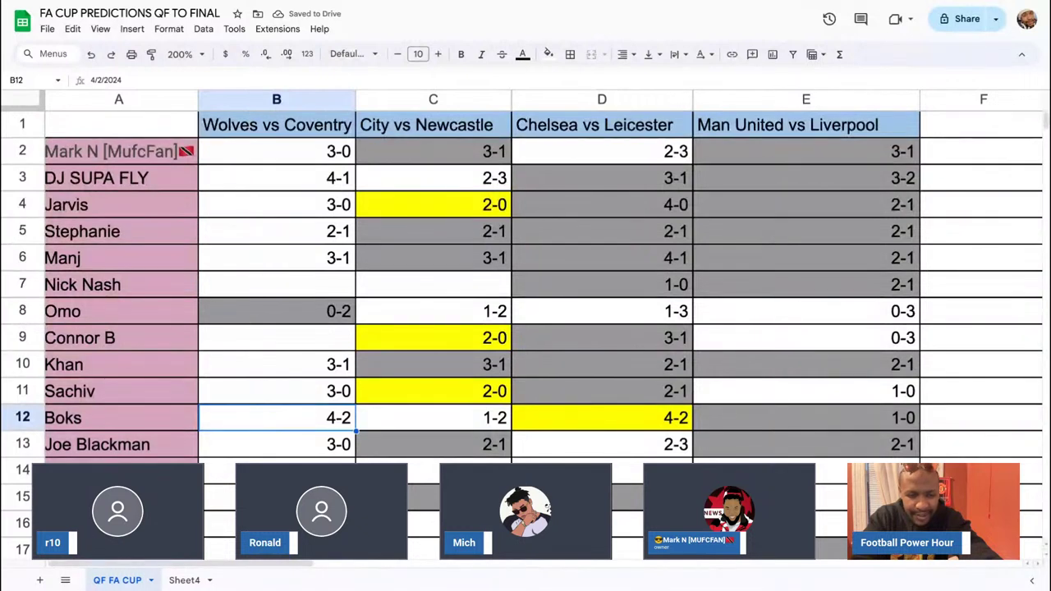
{"action": "left_click", "coordinate": [184, 580]}
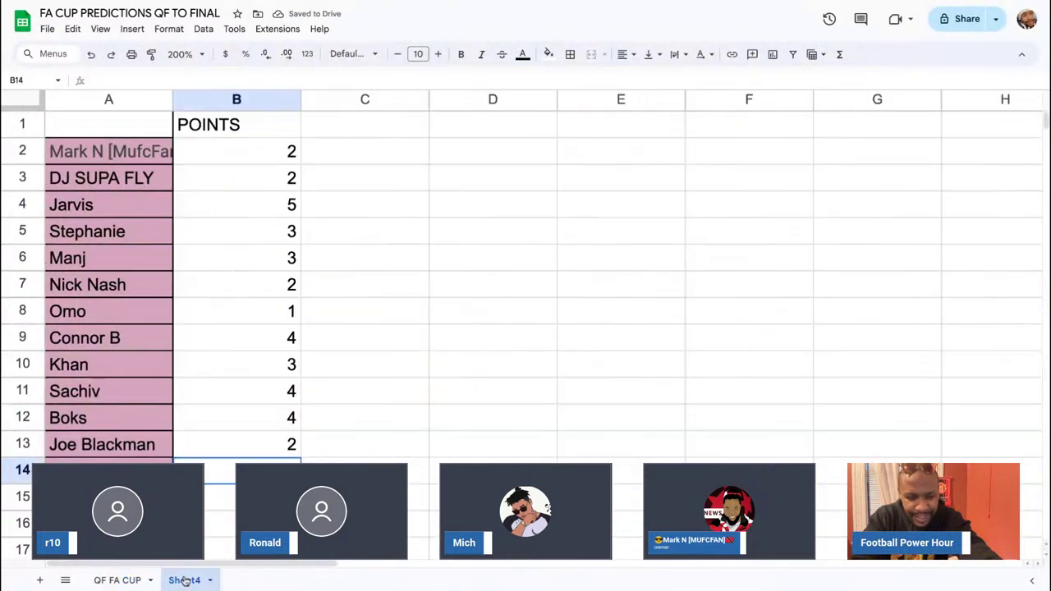
{"action": "left_click", "coordinate": [215, 501]}
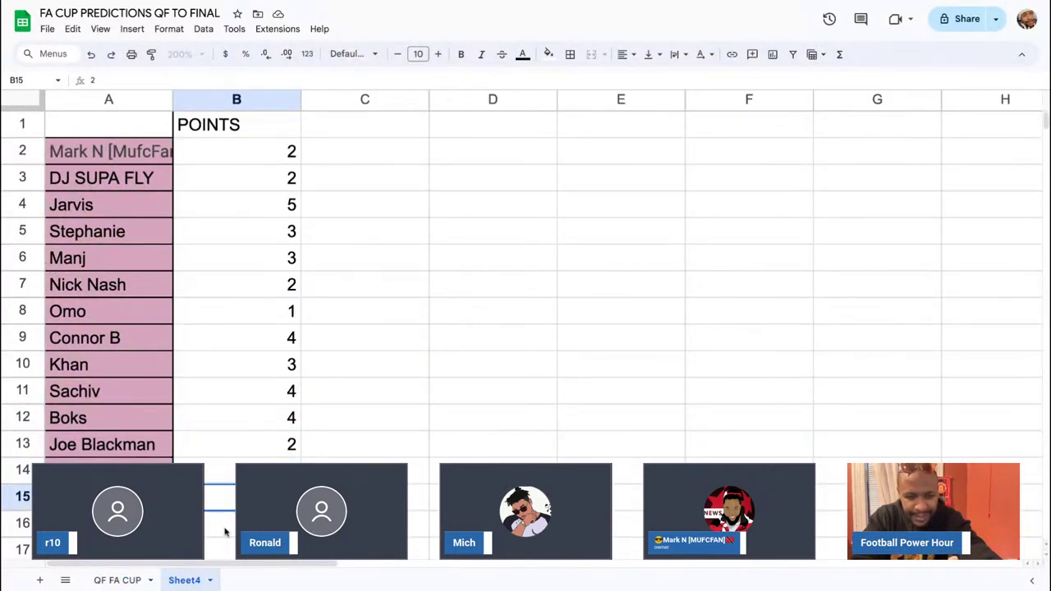
- Tally the row 17 predictions on the QF FA CUP sheet and enter 1 point in B17 of Sheet4, leaving B16 blank
{"action": "left_click", "coordinate": [131, 581]}
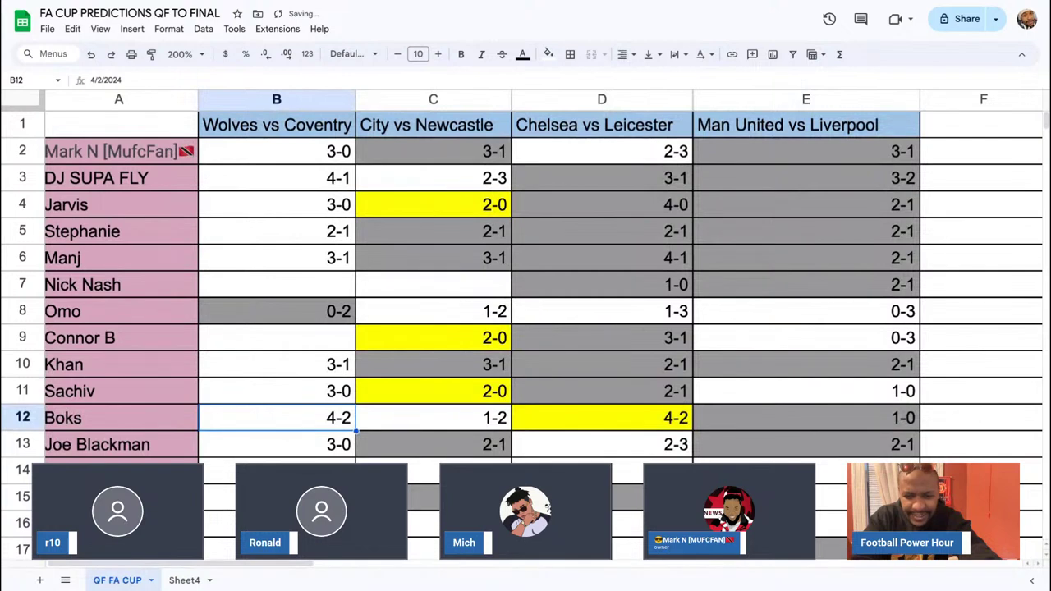
{"action": "scroll", "coordinate": [525, 287], "scroll_direction": "down", "scroll_amount": 2}
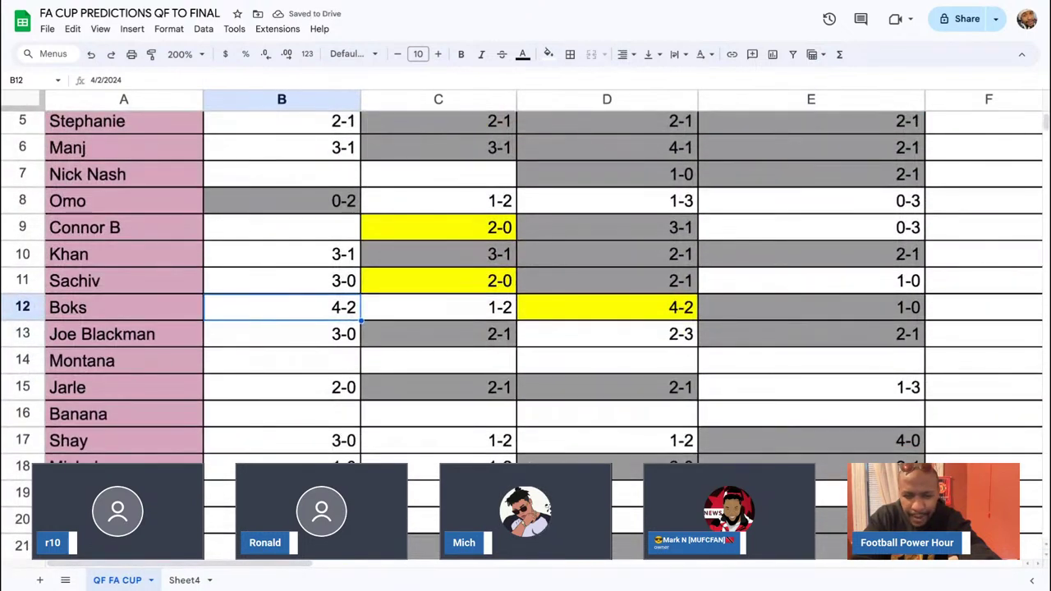
{"action": "left_click", "coordinate": [201, 581]}
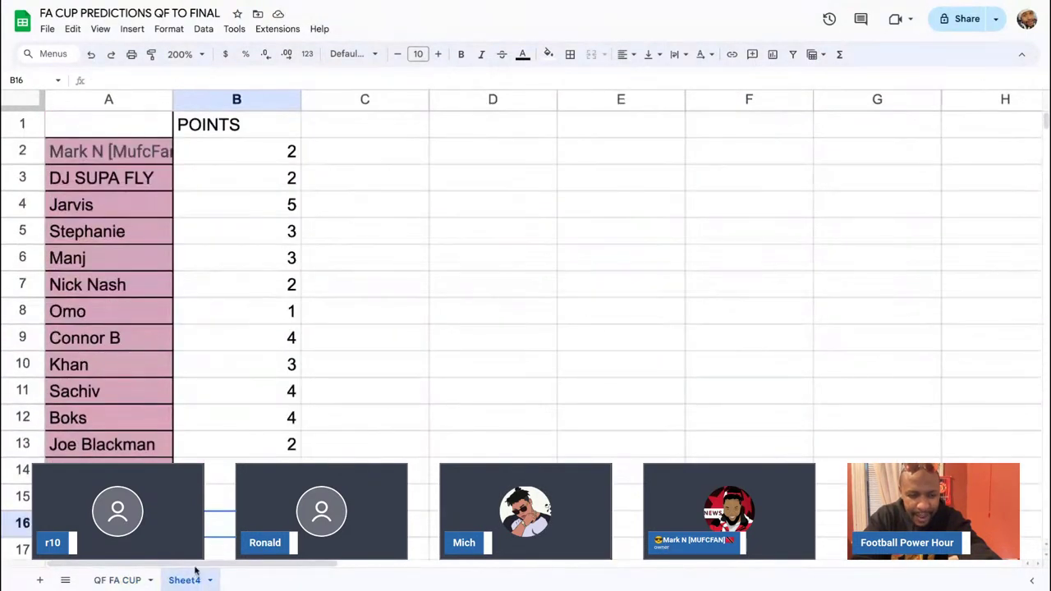
{"action": "scroll", "coordinate": [526, 288], "scroll_direction": "down", "scroll_amount": 1}
{"action": "left_click", "coordinate": [237, 482]}
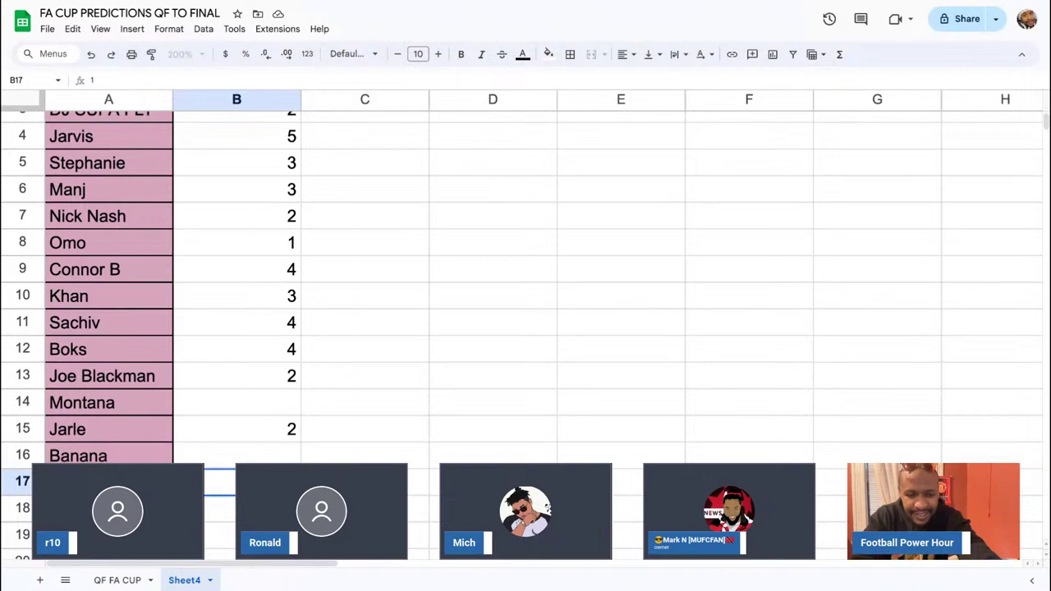
- Check the row 18 predictions on the QF FA CUP sheet and enter 2 points in B18 of Sheet4
{"action": "left_click", "coordinate": [117, 580]}
{"action": "scroll", "coordinate": [375, 521], "scroll_direction": "down", "scroll_amount": 2}
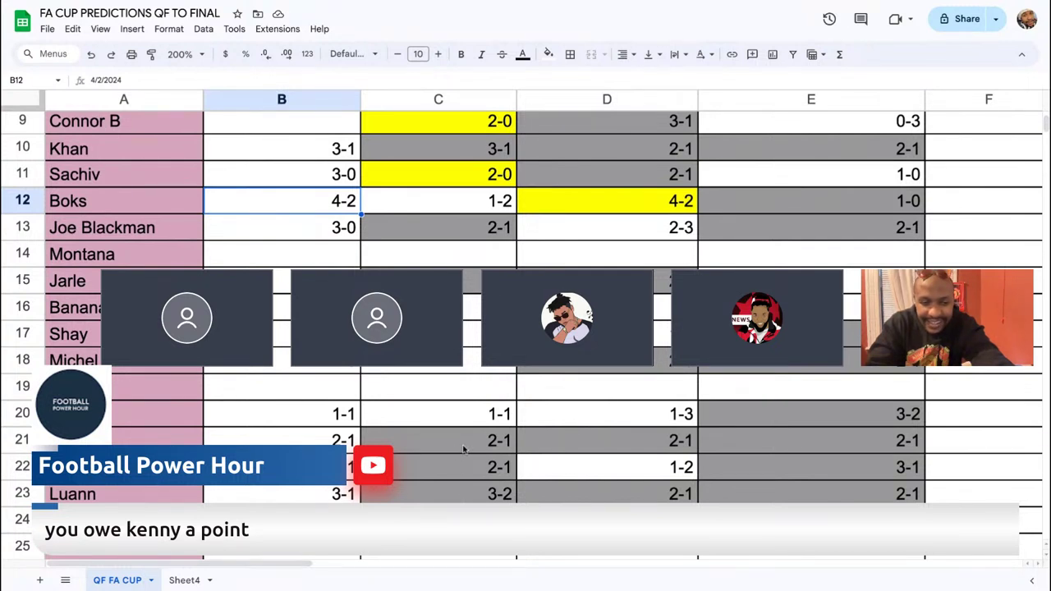
{"action": "left_click", "coordinate": [781, 415]}
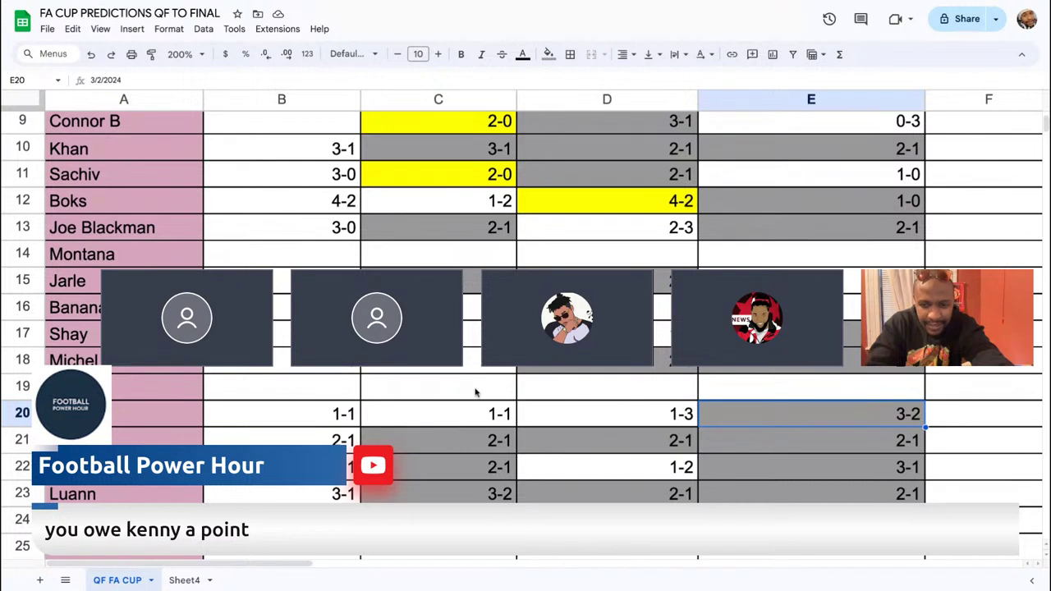
{"action": "left_click", "coordinate": [189, 580]}
{"action": "key", "text": "Down"}
{"action": "type", "text": "2"}
{"action": "key", "text": "Return"}
- Tally the row 20 predictions on the QF FA CUP sheet and enter 1 point in B20 of Sheet4, leaving B19 blank
{"action": "scroll", "coordinate": [274, 370], "scroll_direction": "down", "scroll_amount": 3}
{"action": "left_click", "coordinate": [275, 424]}
{"action": "left_click", "coordinate": [117, 581]}
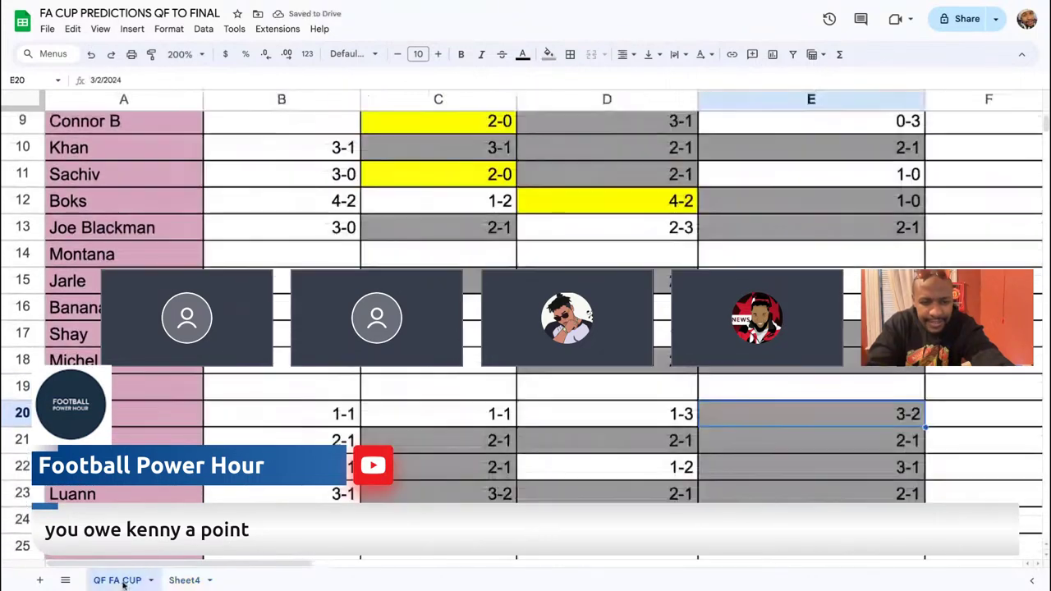
{"action": "left_click", "coordinate": [184, 580]}
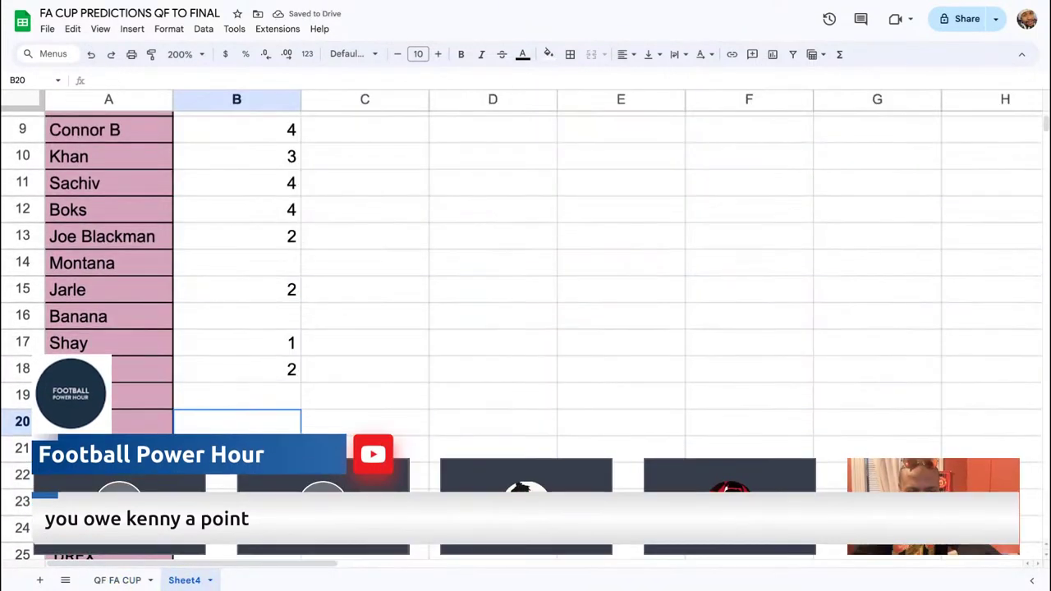
{"action": "type", "text": "1"}
{"action": "key", "text": "Return"}
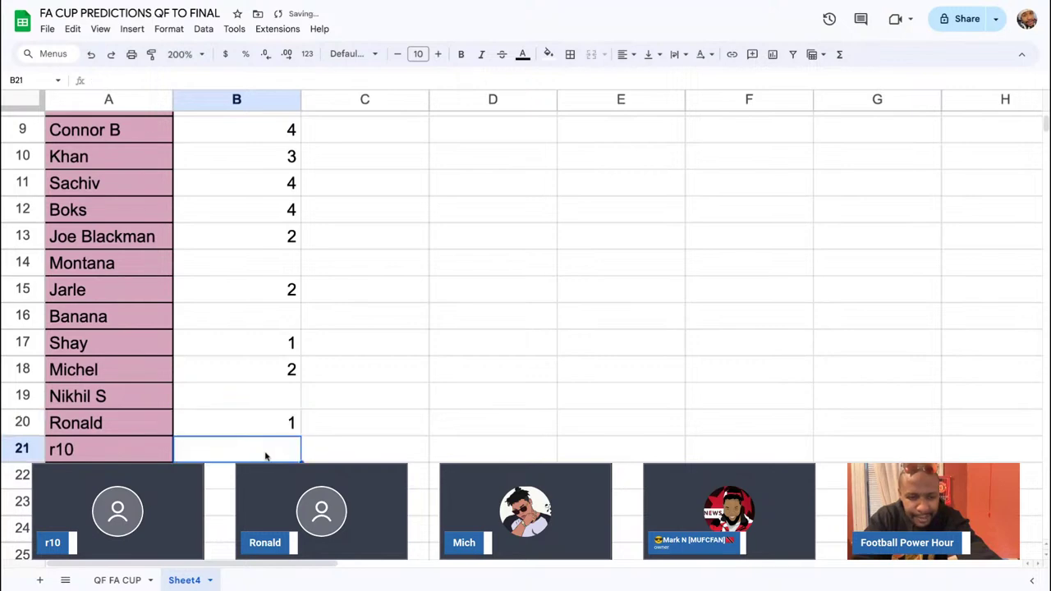
- Check the row 21 predictions on the QF FA CUP sheet and enter 3 points in B21 of Sheet4
{"action": "left_click", "coordinate": [145, 582]}
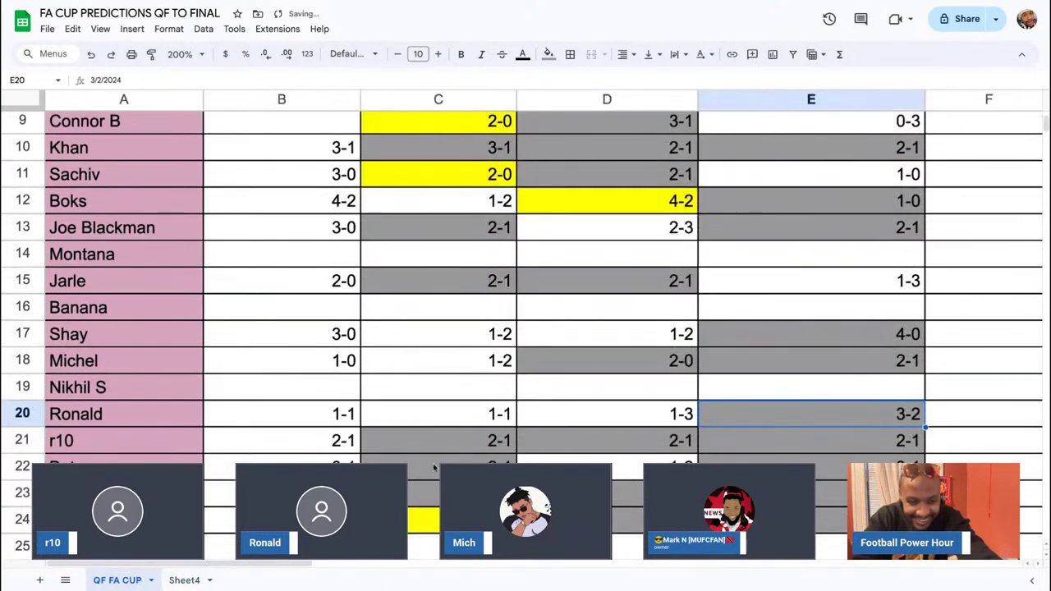
{"action": "left_click", "coordinate": [493, 441]}
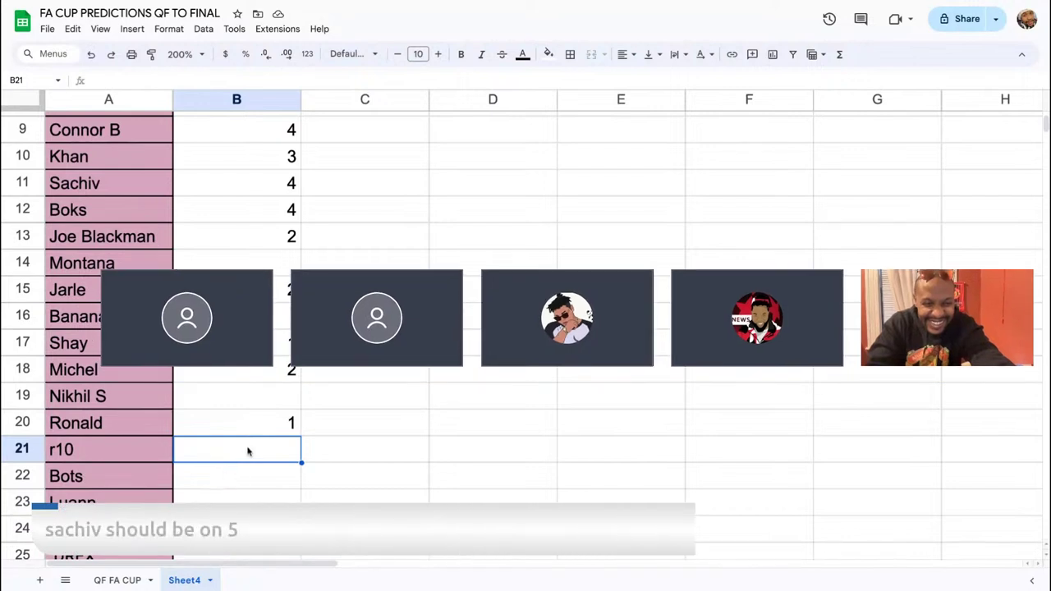
{"action": "type", "text": "3"}
{"action": "key", "text": "Return"}
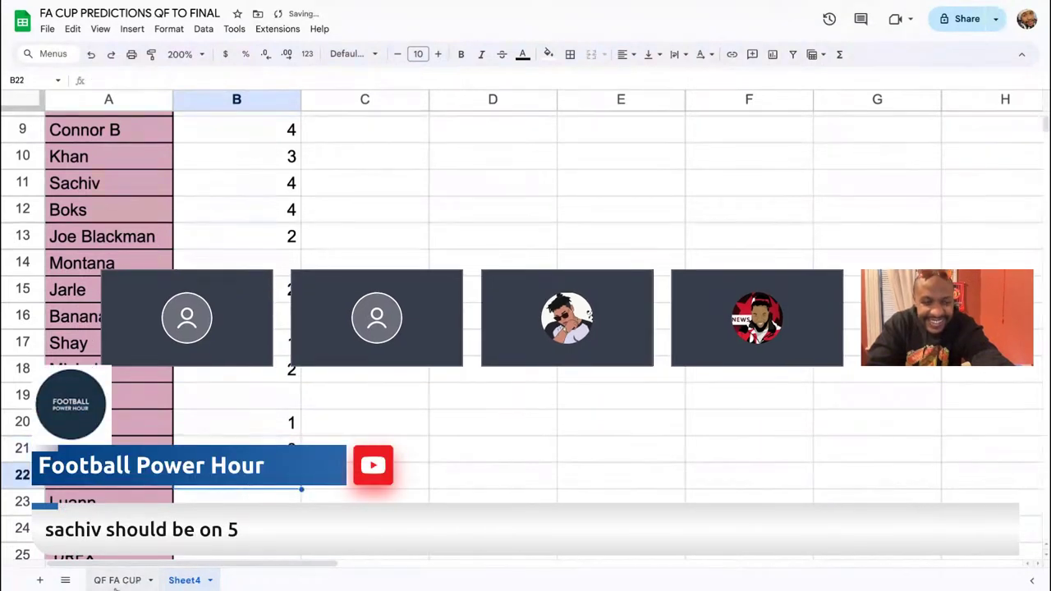
- Tally the row 22 predictions on the QF FA CUP sheet, enter 2 points in B22 of Sheet4, and return to the predictions
{"action": "left_click", "coordinate": [119, 581]}
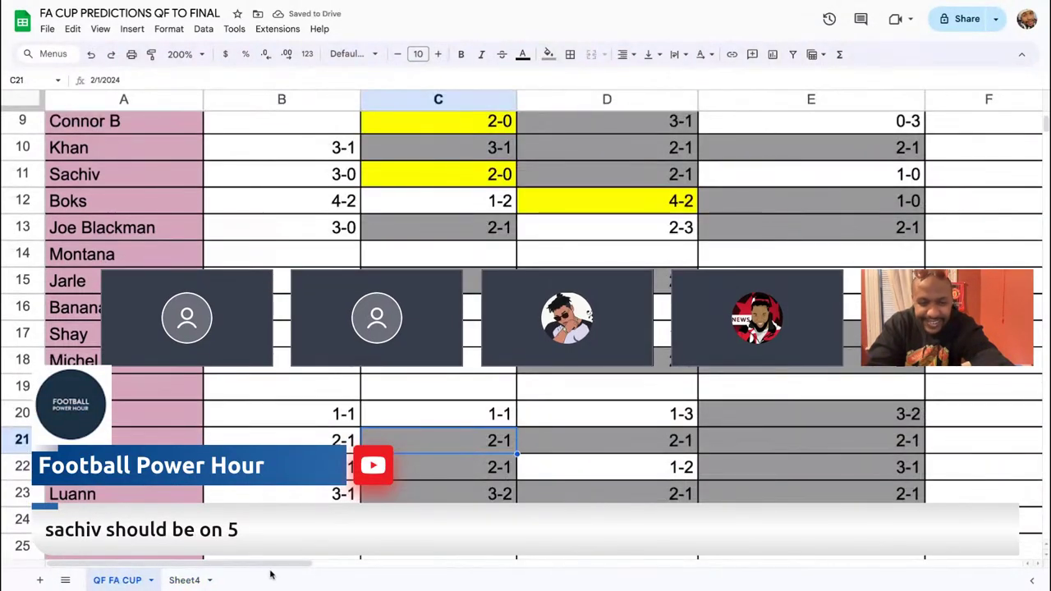
{"action": "left_click", "coordinate": [184, 579]}
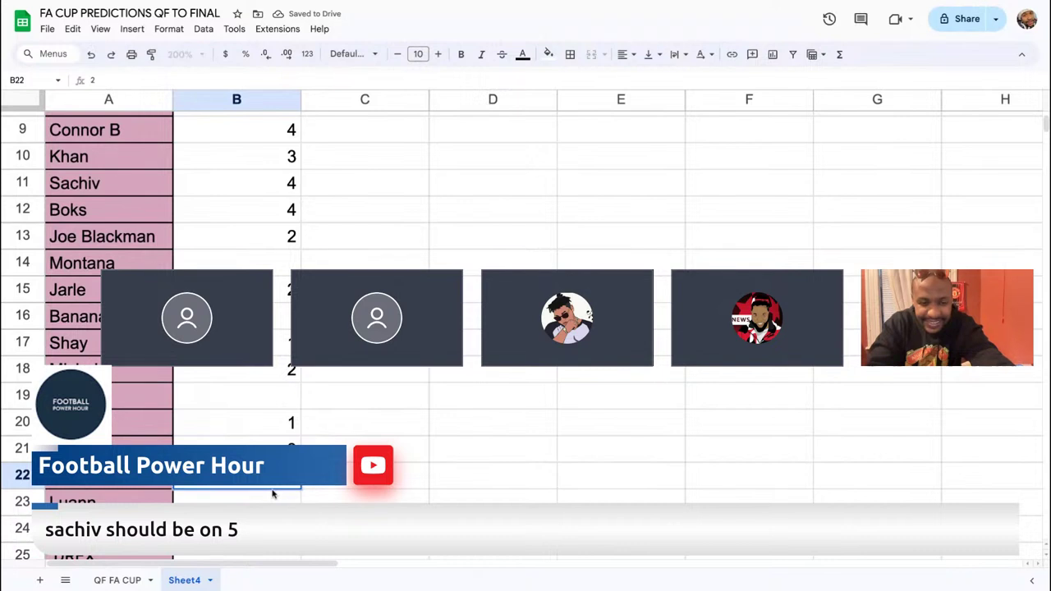
{"action": "left_click", "coordinate": [274, 497]}
{"action": "left_click", "coordinate": [131, 579]}
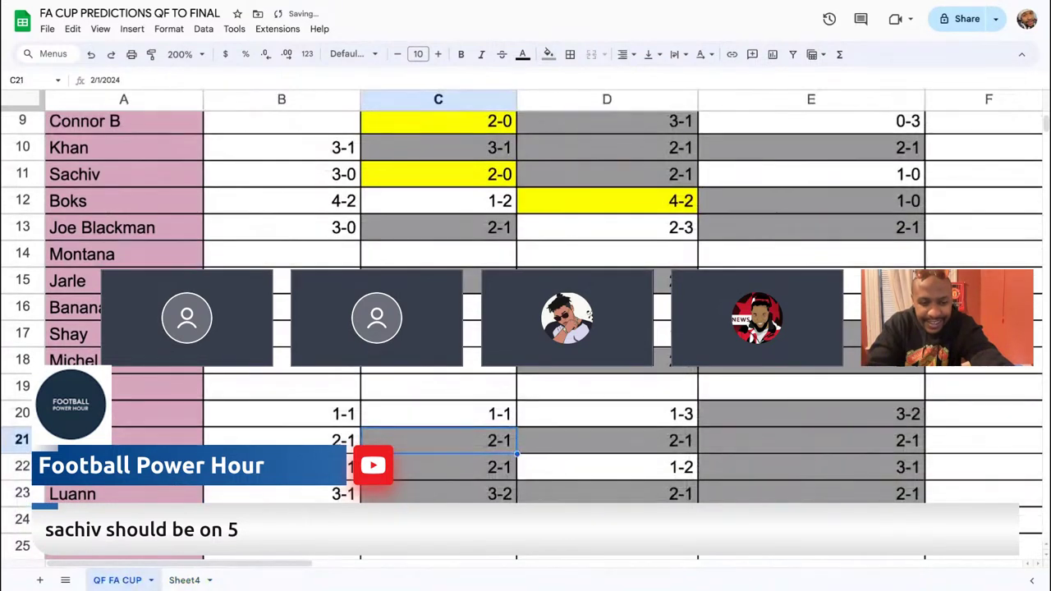
- Enter 3 points in B23 of Sheet4 for the row 23 participant
{"action": "left_click", "coordinate": [184, 579]}
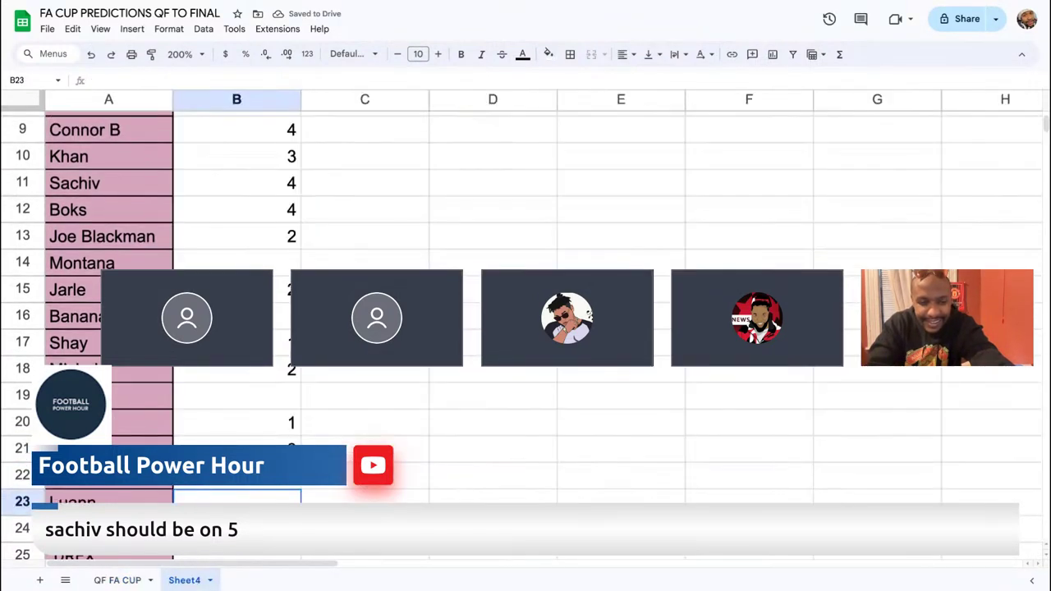
{"action": "type", "text": "3"}
{"action": "key", "text": "Return"}
{"action": "scroll", "coordinate": [525, 329], "scroll_direction": "down", "scroll_amount": 3}
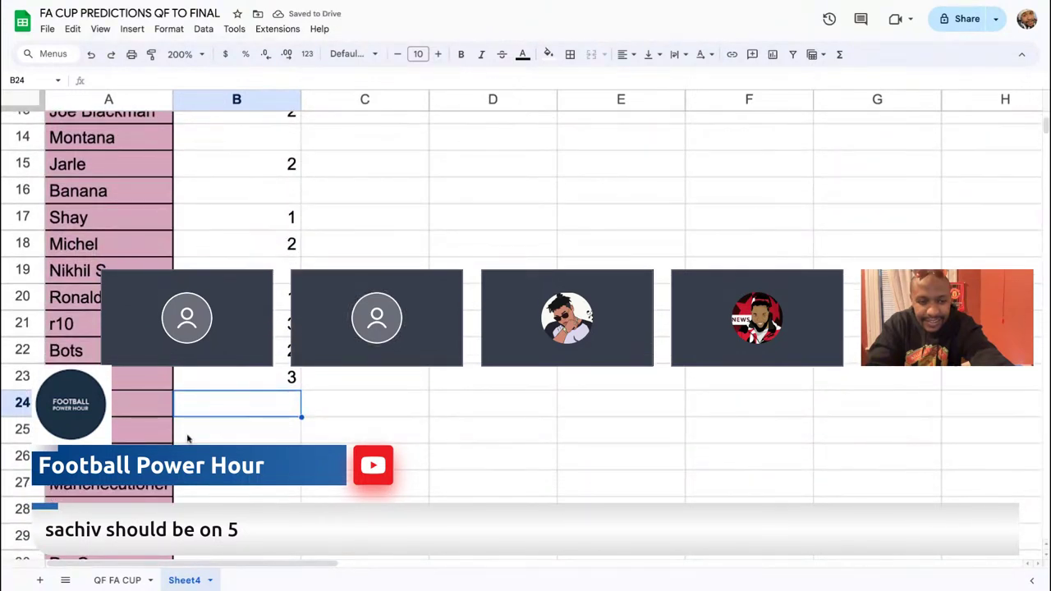
- Fill the 1-0 prediction in E11 of the QF FA CUP sheet with grey, like the other correct results
{"action": "left_click", "coordinate": [115, 579]}
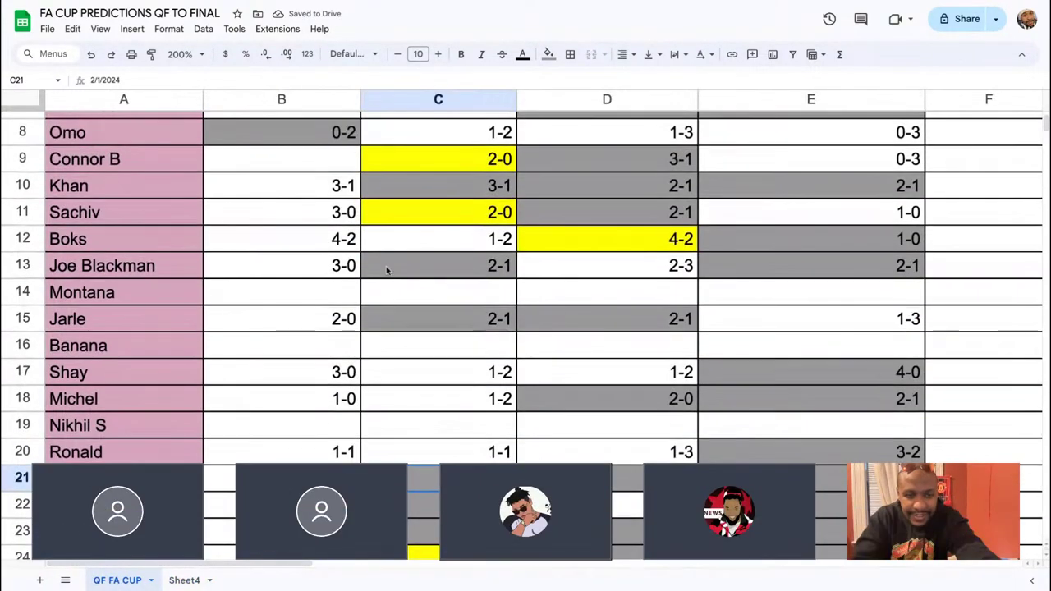
{"action": "left_click", "coordinate": [784, 211]}
{"action": "left_click", "coordinate": [549, 54]}
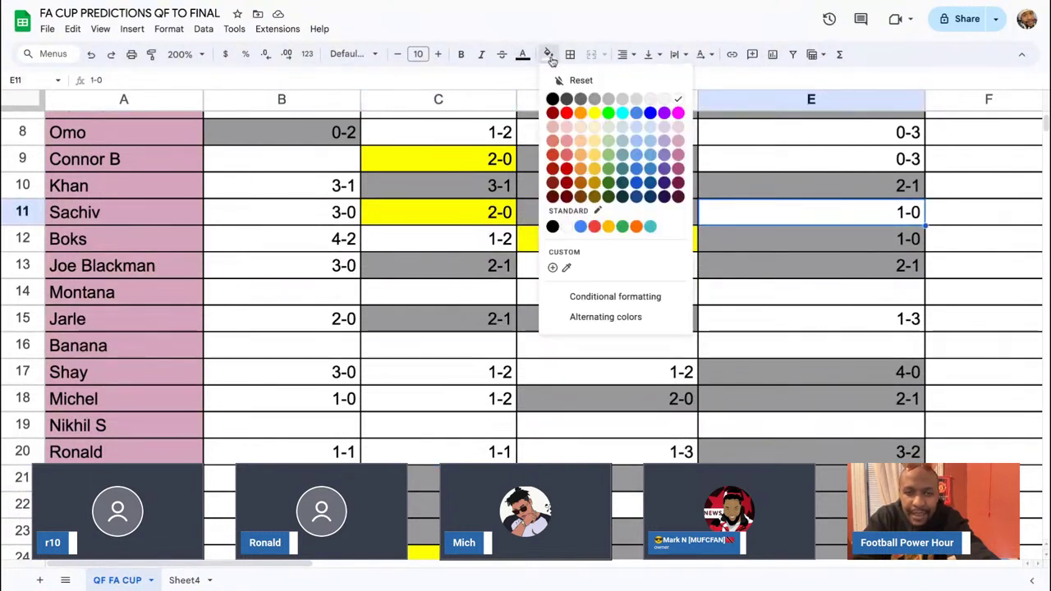
{"action": "left_click", "coordinate": [593, 103]}
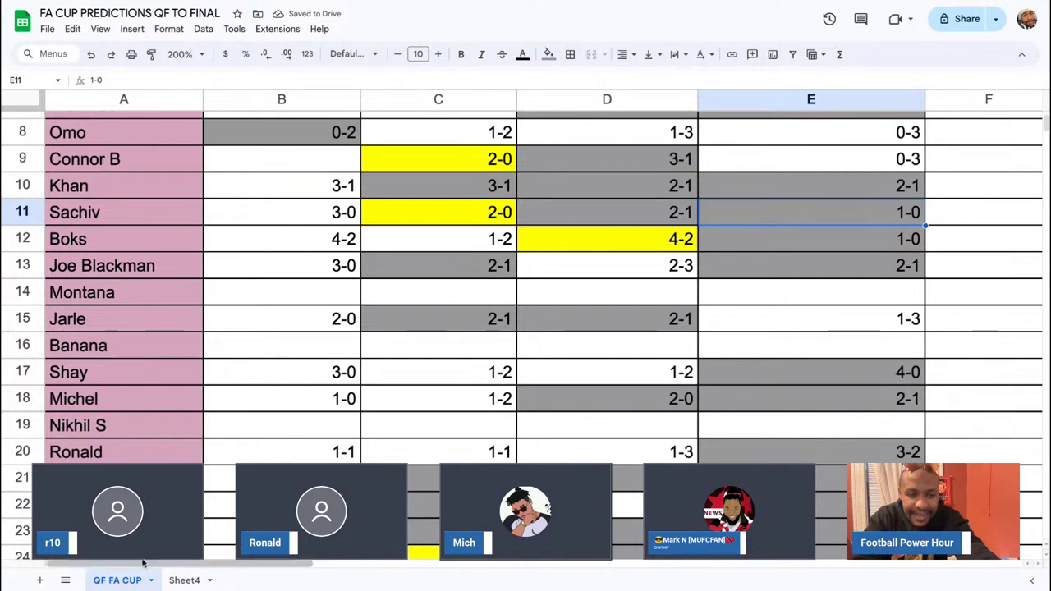
- Correct the score in B11 of Sheet4 to 5 points and select B24
{"action": "left_click", "coordinate": [183, 580]}
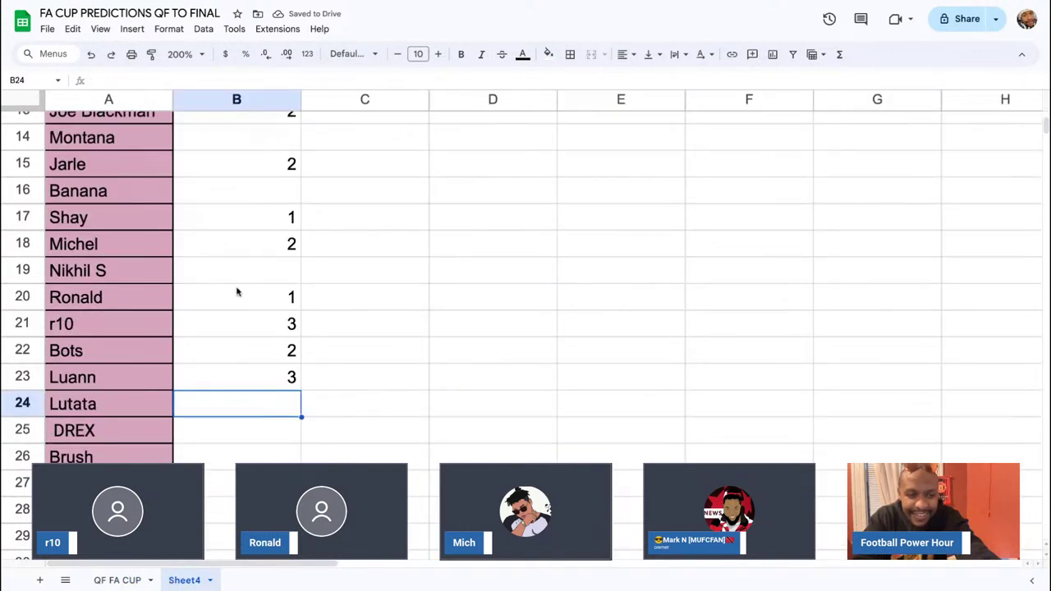
{"action": "scroll", "coordinate": [248, 284], "scroll_direction": "up", "scroll_amount": 3}
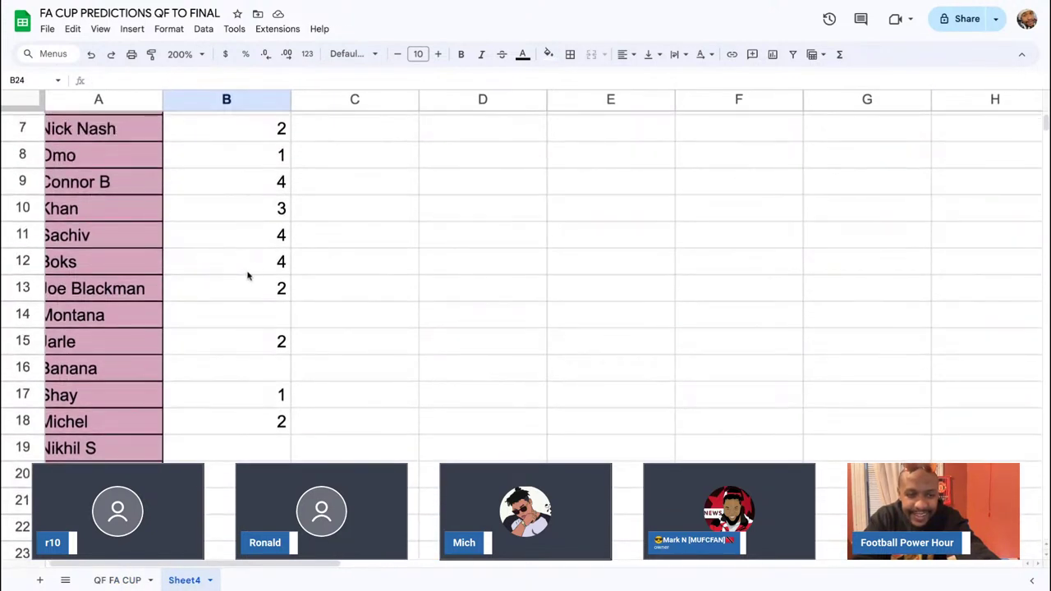
{"action": "left_click", "coordinate": [275, 240]}
{"action": "type", "text": "5"}
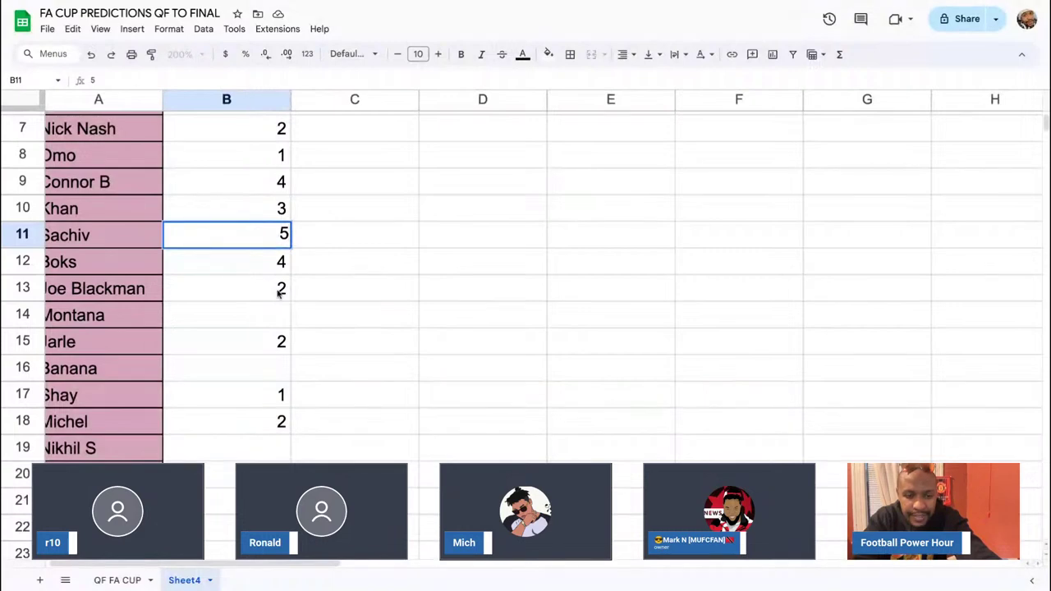
{"action": "scroll", "coordinate": [279, 293], "scroll_direction": "down", "scroll_amount": 3}
{"action": "left_click", "coordinate": [271, 321]}
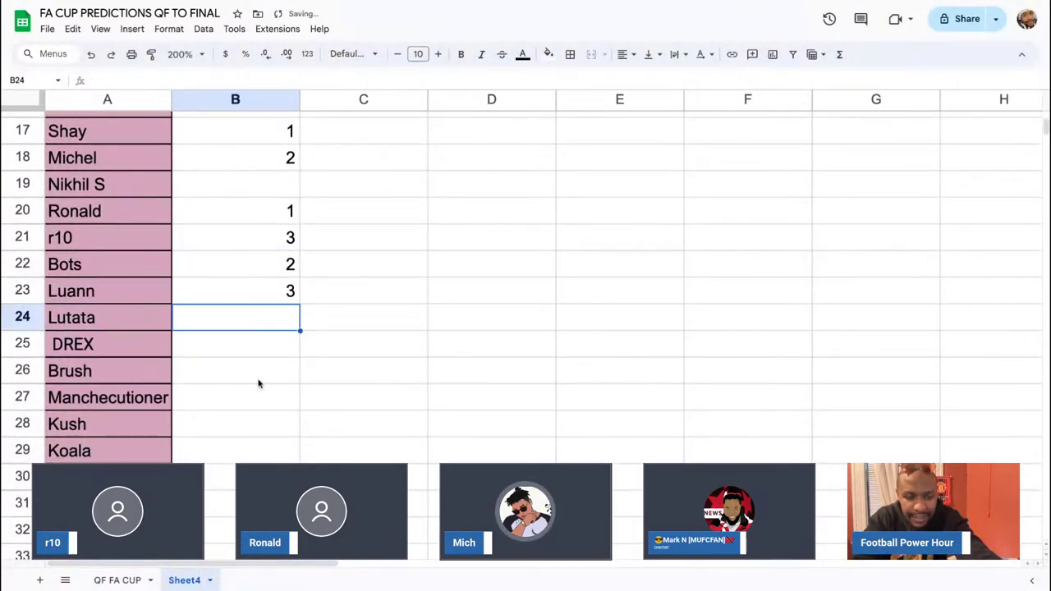
- Check the row 23 and row 24 predictions on the QF FA CUP sheet and enter 5 points in B24 of Sheet4
{"action": "left_click", "coordinate": [118, 581]}
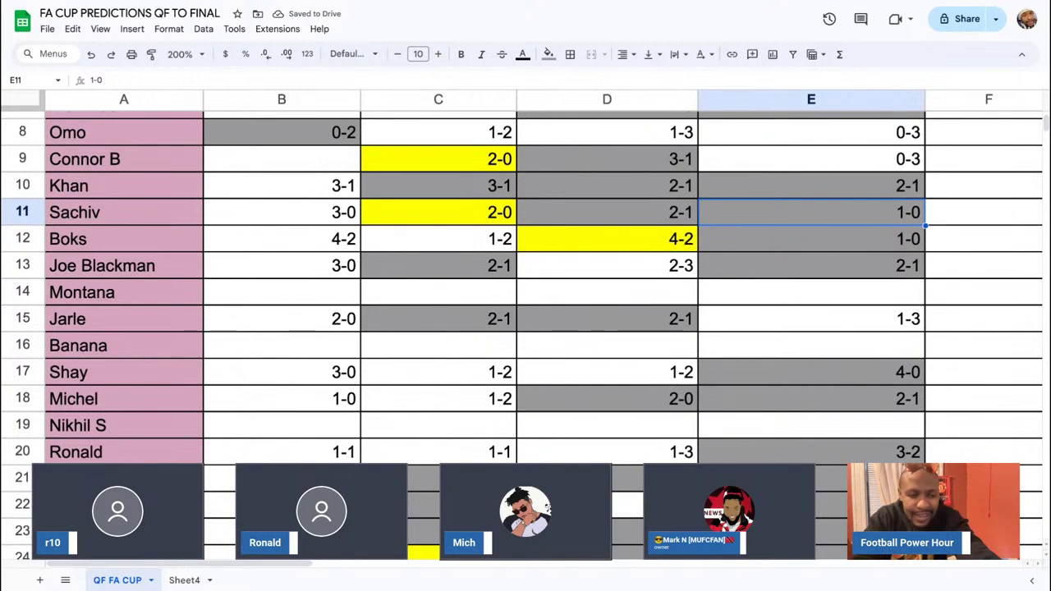
{"action": "scroll", "coordinate": [364, 416], "scroll_direction": "down", "scroll_amount": 3}
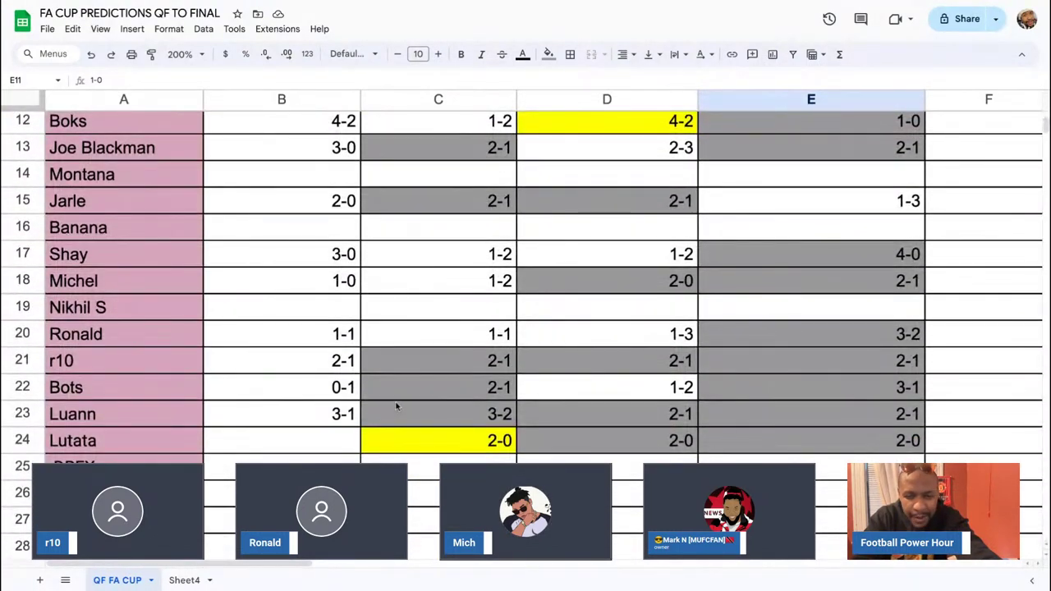
{"action": "left_click", "coordinate": [184, 581]}
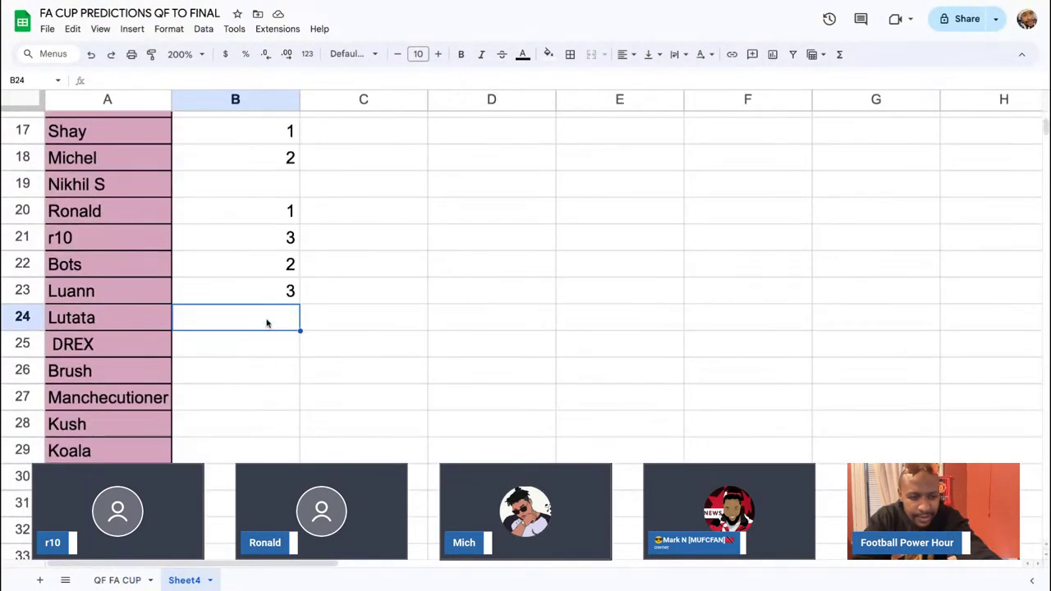
{"action": "left_click", "coordinate": [118, 581]}
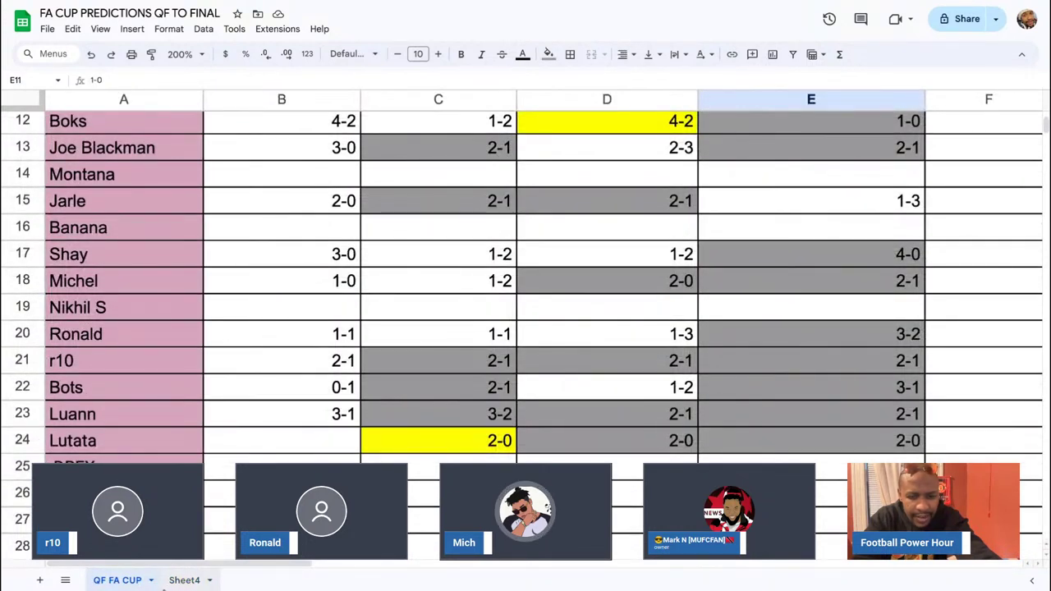
{"action": "left_click", "coordinate": [465, 417]}
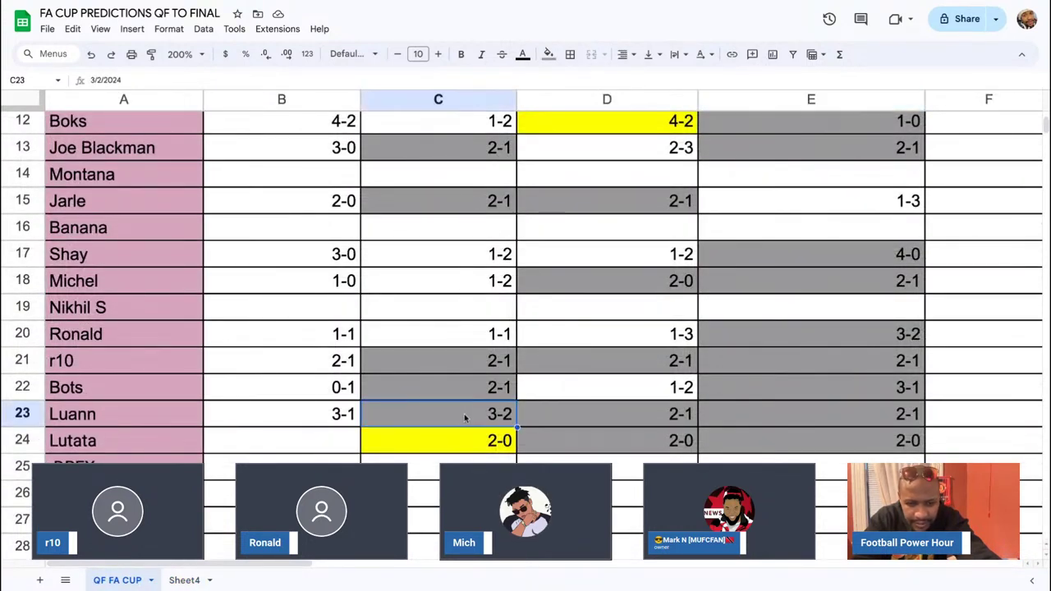
{"action": "left_click", "coordinate": [184, 581]}
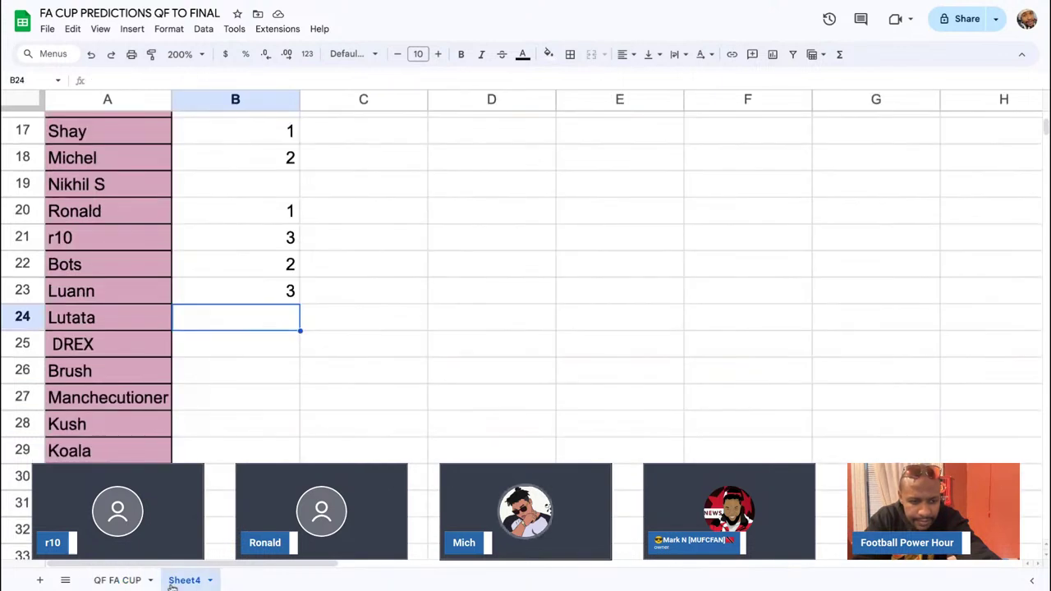
{"action": "left_click", "coordinate": [121, 580]}
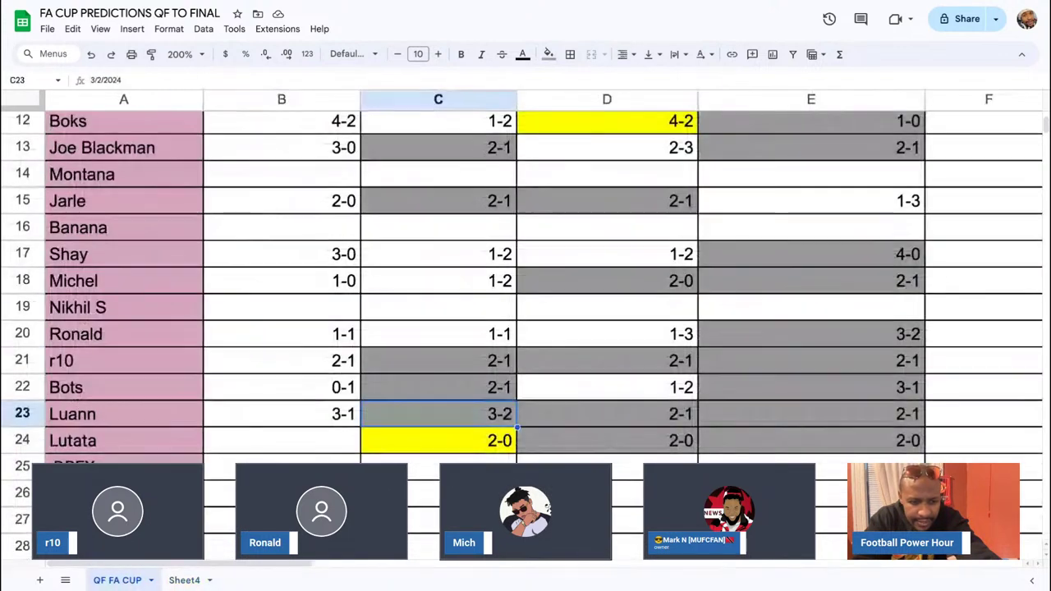
{"action": "left_click", "coordinate": [433, 442]}
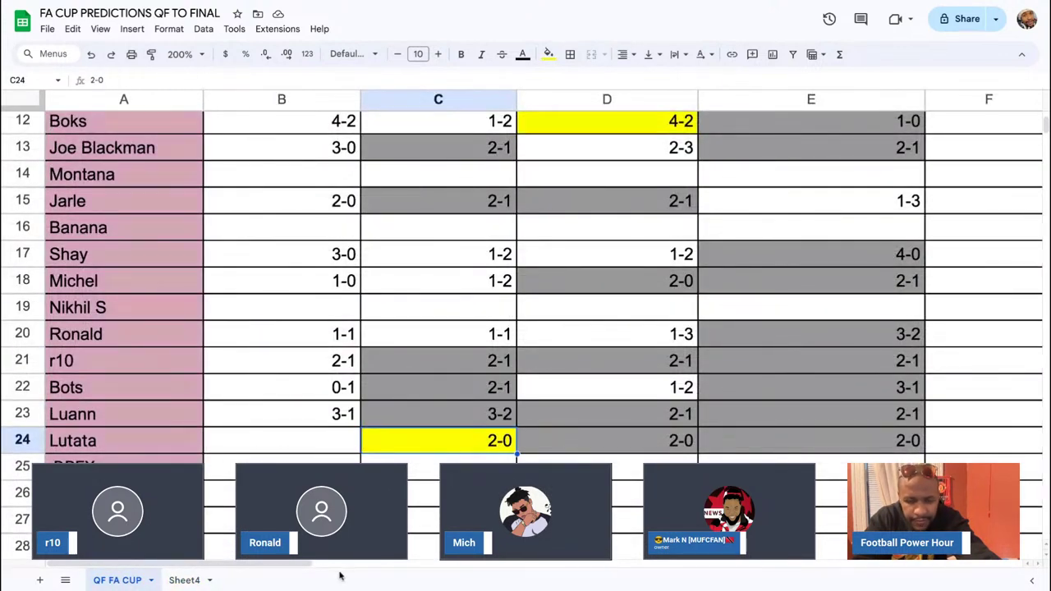
{"action": "left_click", "coordinate": [195, 581]}
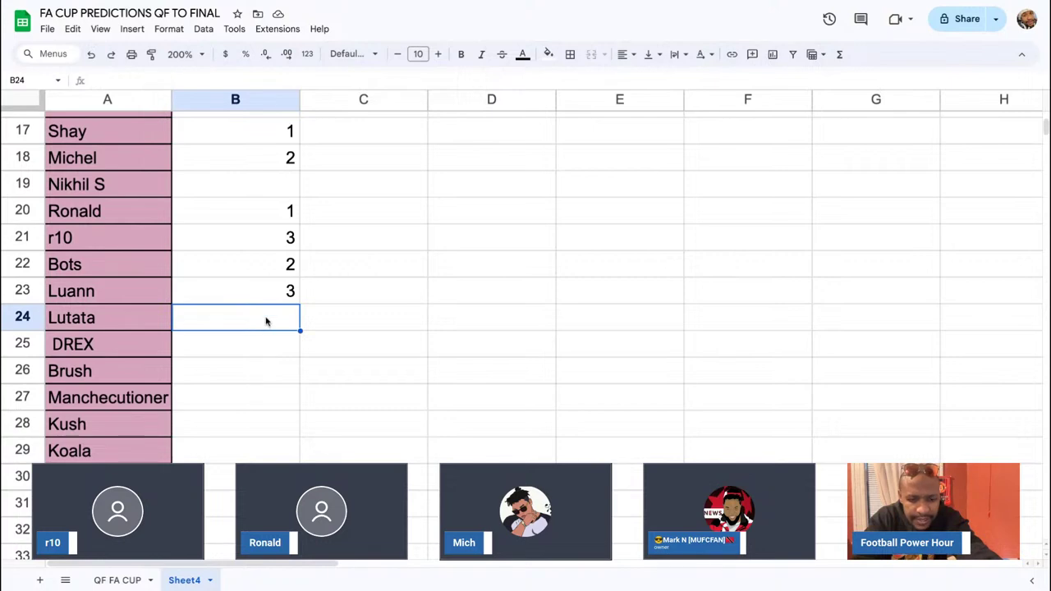
{"action": "type", "text": "5"}
- Tally the row 32 predictions on the QF FA CUP sheet and enter 3 points in B32 of Sheet4, leaving B25 to B31 blank
{"action": "left_click", "coordinate": [121, 580]}
{"action": "scroll", "coordinate": [490, 458], "scroll_direction": "down", "scroll_amount": 5}
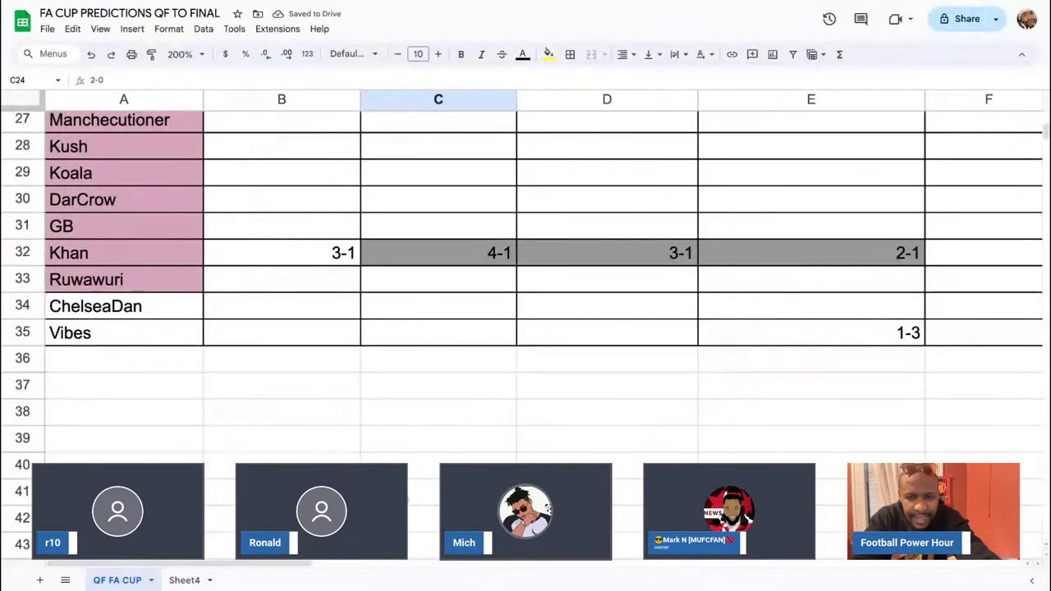
{"action": "left_click", "coordinate": [186, 581]}
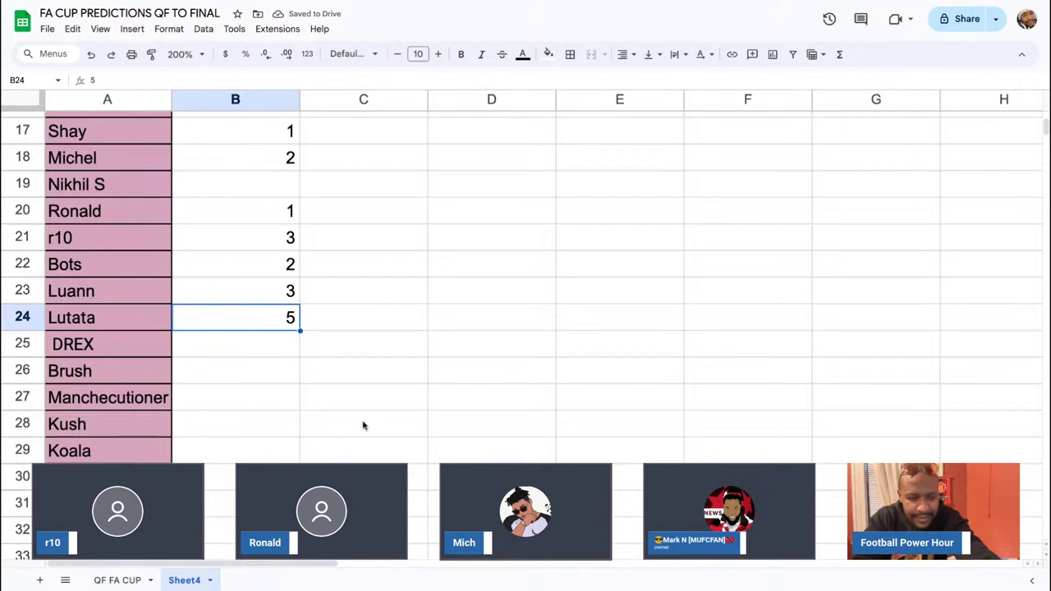
{"action": "scroll", "coordinate": [364, 426], "scroll_direction": "down", "scroll_amount": 2}
{"action": "left_click", "coordinate": [247, 382]}
{"action": "type", "text": "3"}
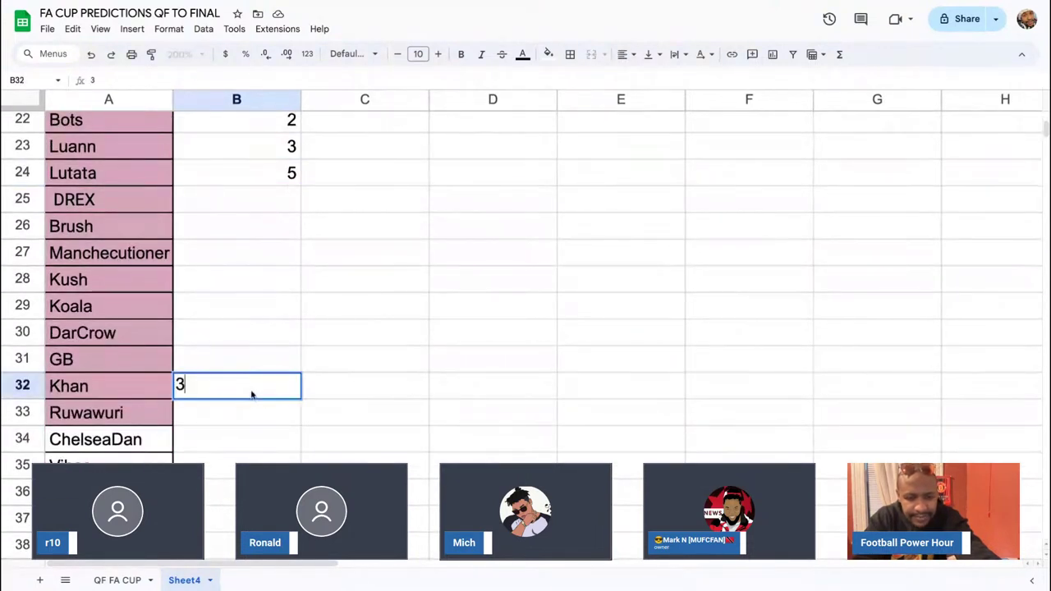
- Check the last prediction rows on the QF FA CUP sheet and select B35 on Sheet4, leaving it blank
{"action": "left_click", "coordinate": [117, 581]}
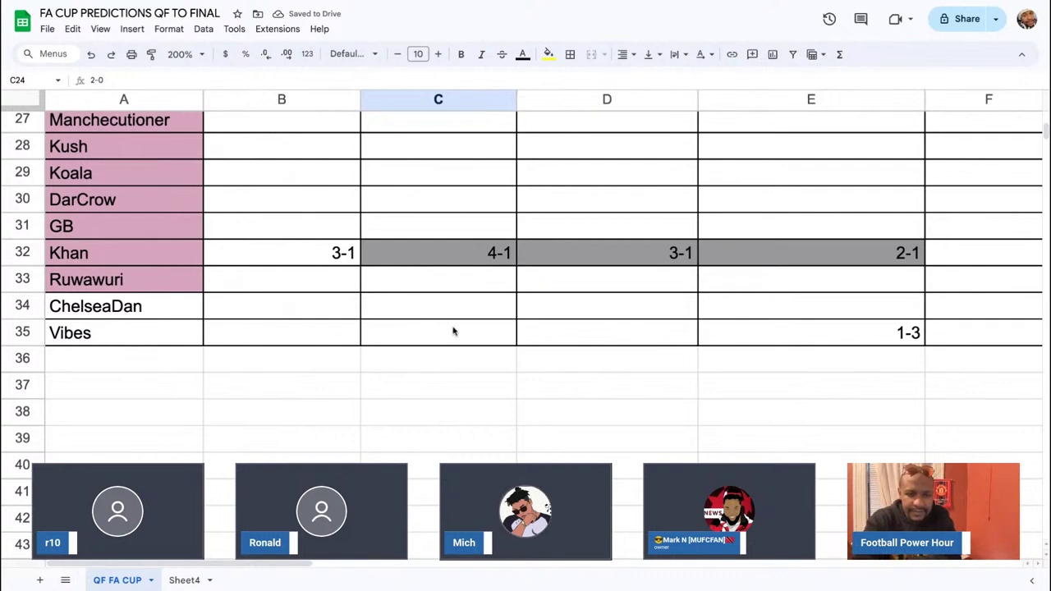
{"action": "left_click", "coordinate": [184, 581]}
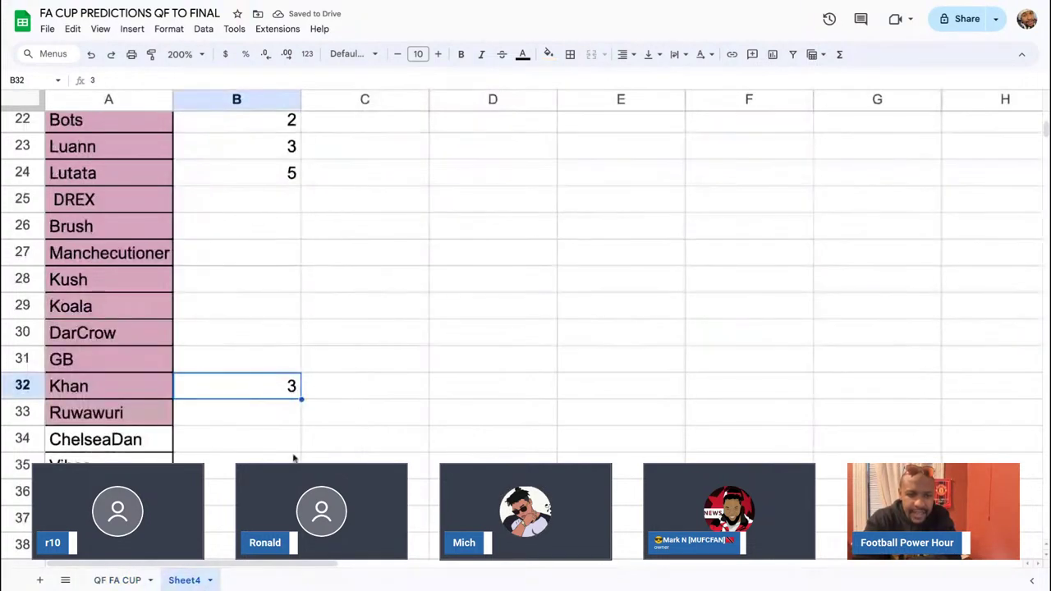
{"action": "left_click", "coordinate": [257, 463]}
- Move row 4 of Sheet4, which holds 5 points, up to row 2 directly below the header
{"action": "scroll", "coordinate": [257, 462], "scroll_direction": "up", "scroll_amount": 2}
{"action": "scroll", "coordinate": [257, 462], "scroll_direction": "up", "scroll_amount": 5}
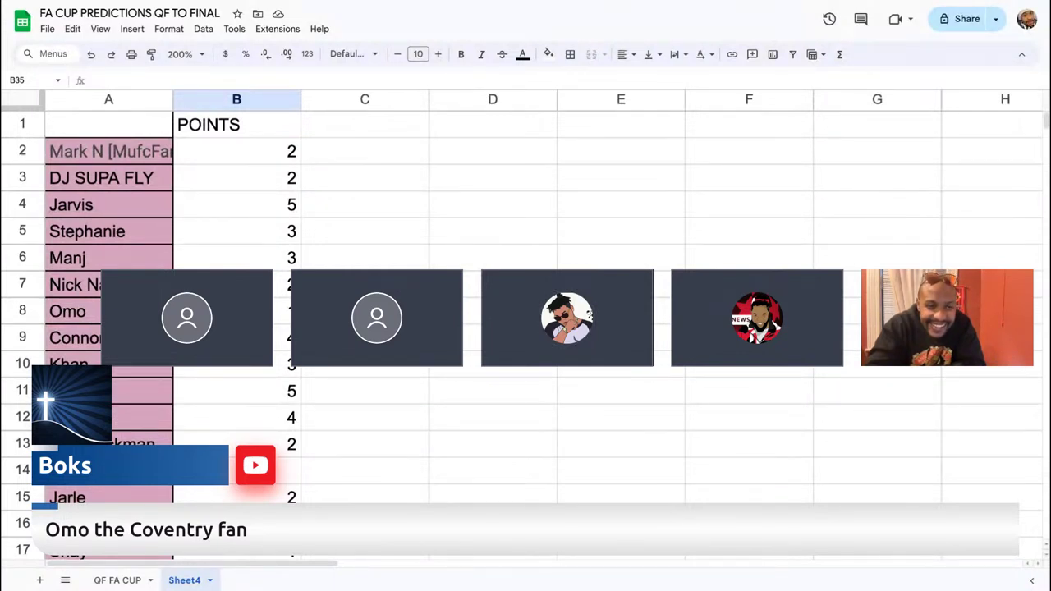
{"action": "left_click", "coordinate": [212, 224]}
{"action": "left_click", "coordinate": [80, 209]}
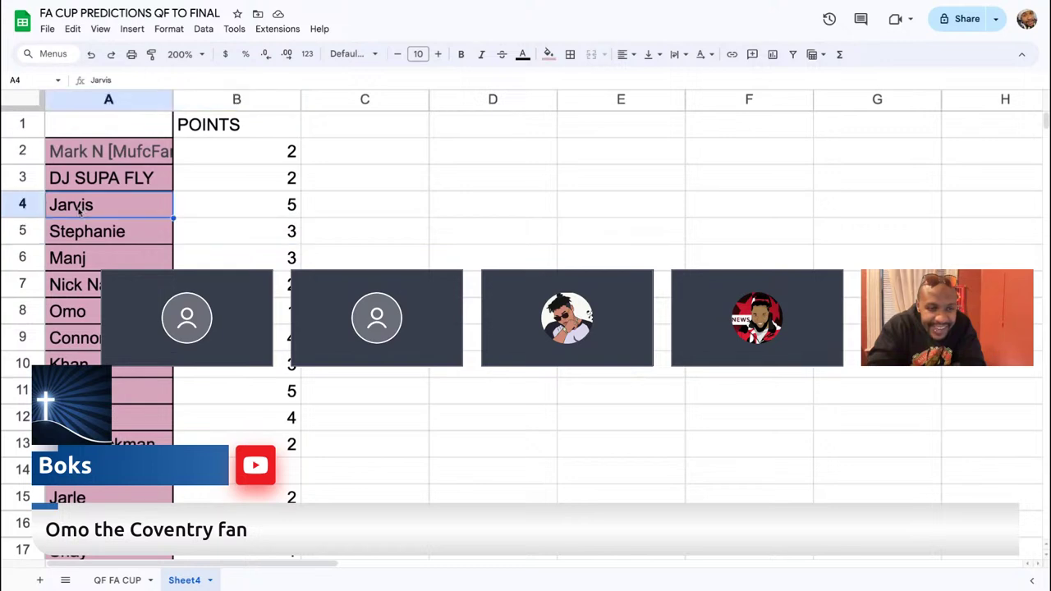
{"action": "left_click", "coordinate": [22, 204]}
{"action": "left_click_drag", "start_coordinate": [22, 205], "coordinate": [20, 151]}
- Move row 11 of Sheet4, which holds 5 points, up to row 3 below the other 5-point row
{"action": "scroll", "coordinate": [229, 249], "scroll_direction": "down", "scroll_amount": 5}
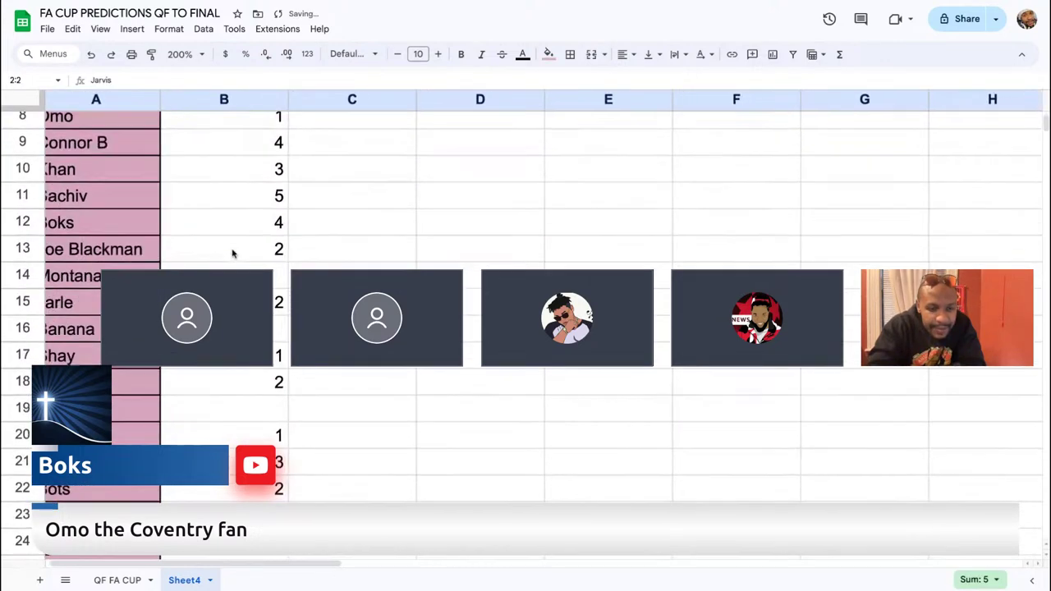
{"action": "scroll", "coordinate": [224, 236], "scroll_direction": "up", "scroll_amount": 1}
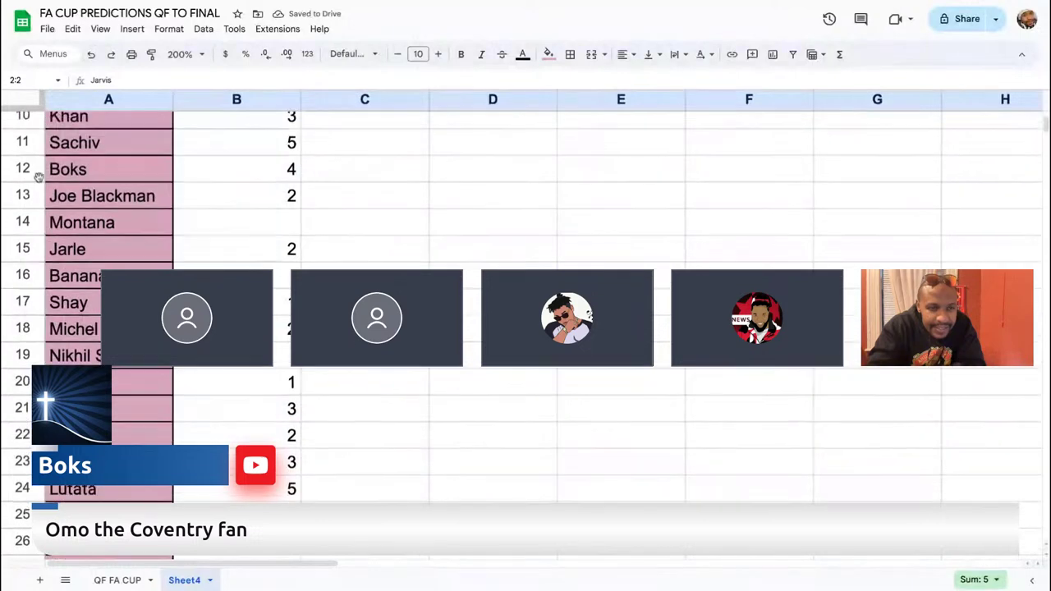
{"action": "left_click", "coordinate": [22, 141]}
{"action": "left_click_drag", "start_coordinate": [22, 140], "coordinate": [28, 167]}
- Move row 24 of Sheet4, which holds 5 points, up in stages to row 4 below the other 5-point rows
{"action": "scroll", "coordinate": [292, 240], "scroll_direction": "down", "scroll_amount": 5}
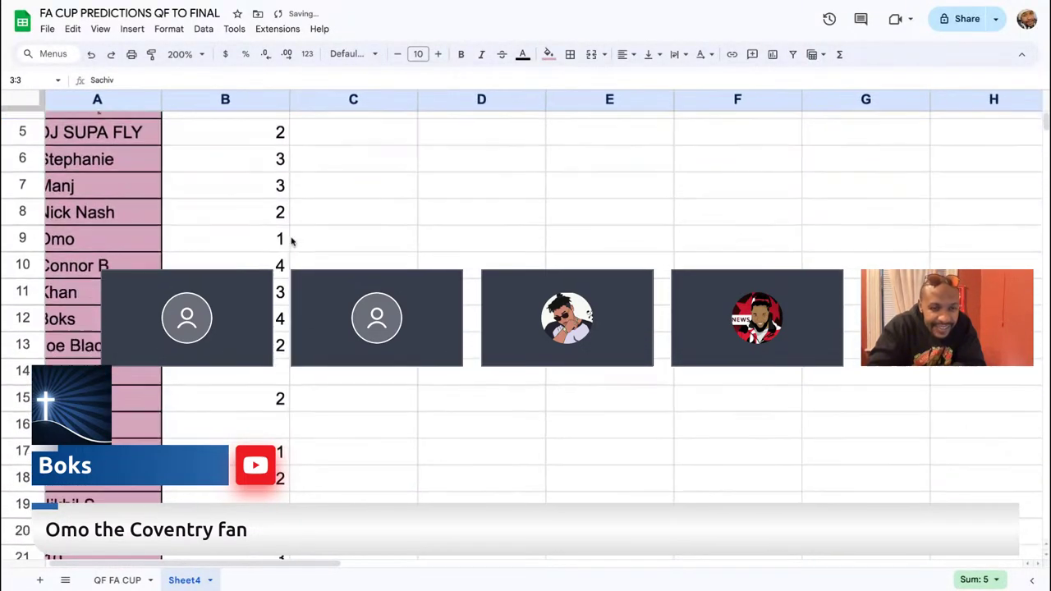
{"action": "left_click", "coordinate": [49, 490]}
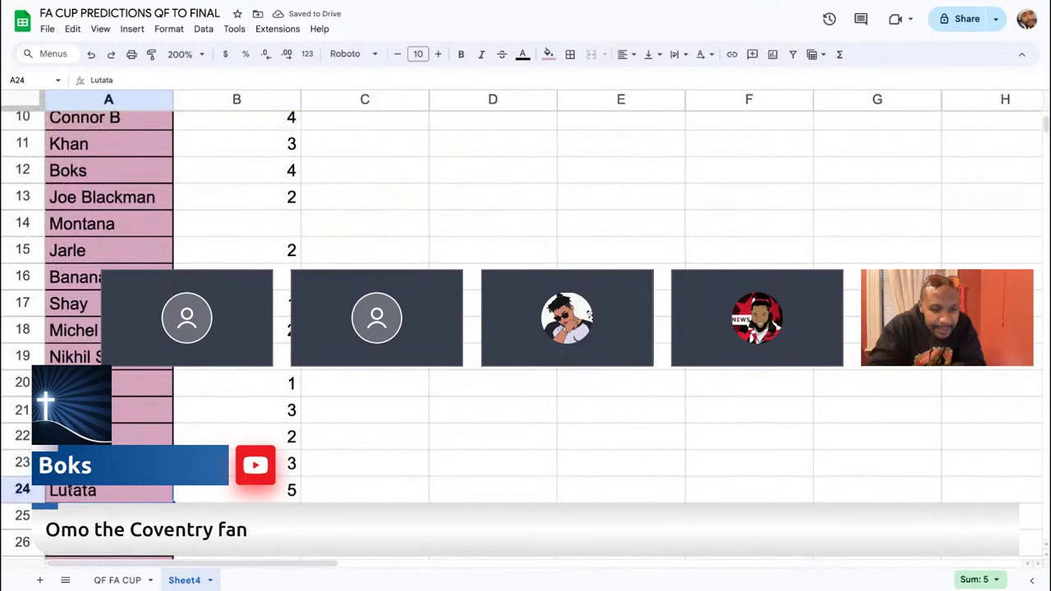
{"action": "left_click", "coordinate": [22, 491]}
{"action": "left_click_drag", "start_coordinate": [22, 491], "coordinate": [44, 199]}
{"action": "scroll", "coordinate": [37, 199], "scroll_direction": "up", "scroll_amount": 3}
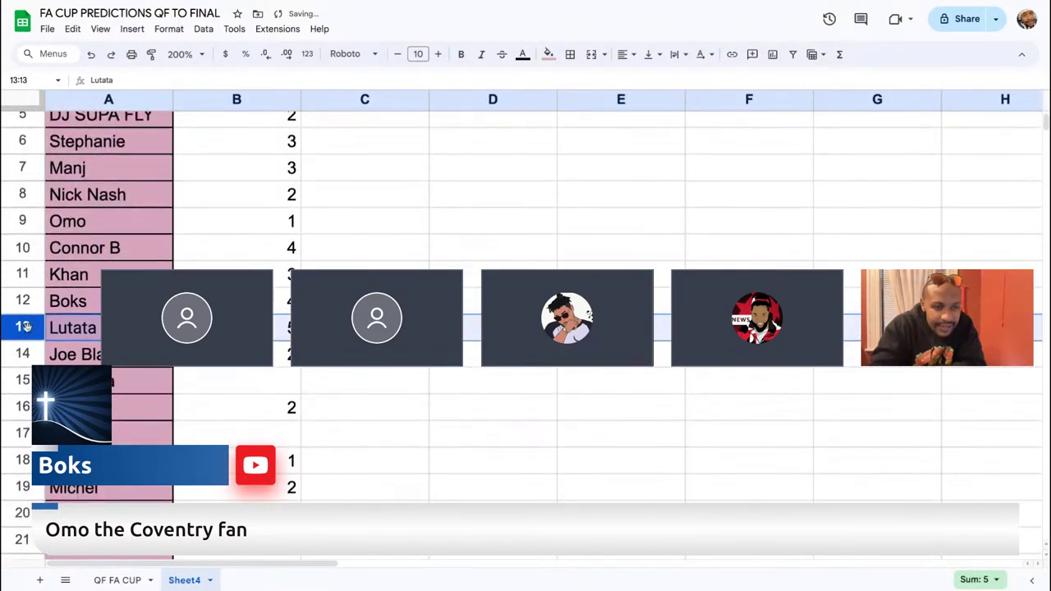
{"action": "left_click_drag", "start_coordinate": [36, 170], "coordinate": [33, 144]}
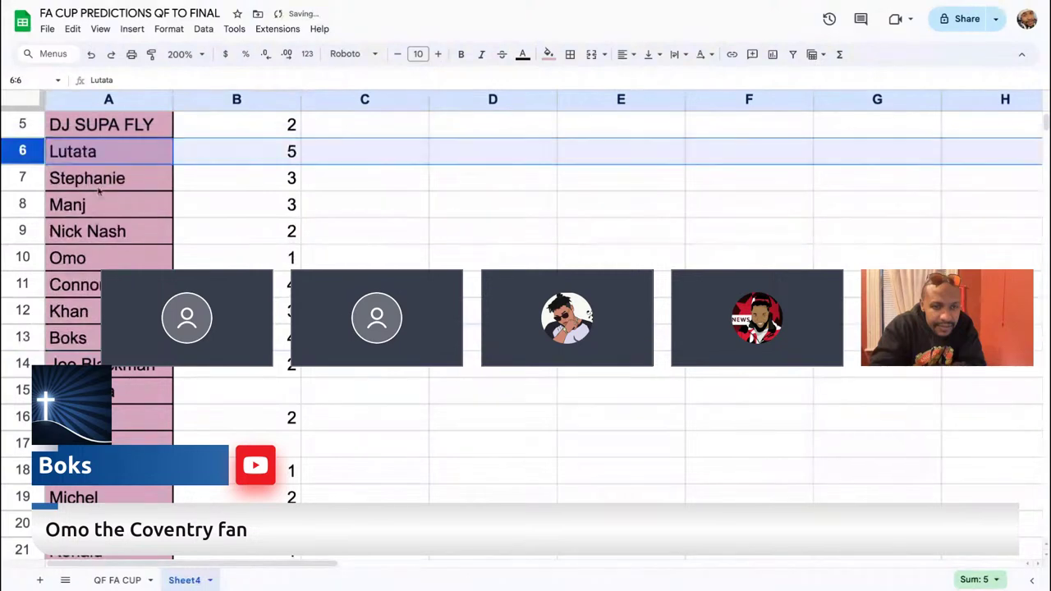
{"action": "scroll", "coordinate": [24, 205], "scroll_direction": "up", "scroll_amount": 3}
{"action": "left_click_drag", "start_coordinate": [23, 257], "coordinate": [25, 195]}
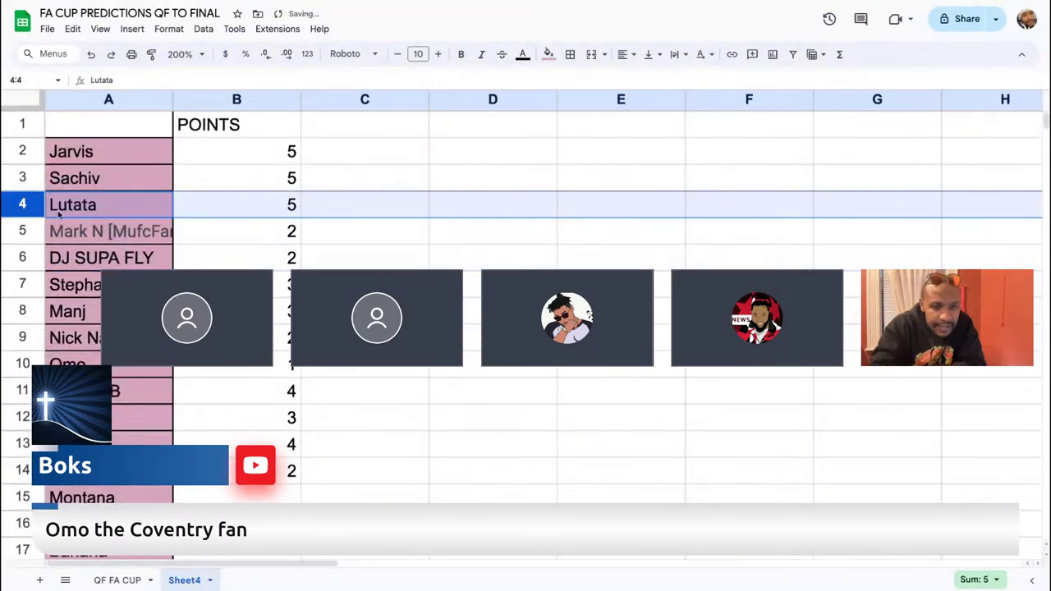
- Move row 11 of Sheet4, which holds 4 points, up to row 5 directly below the 5-point rows
{"action": "scroll", "coordinate": [166, 265], "scroll_direction": "down", "scroll_amount": 2}
{"action": "left_click", "coordinate": [23, 277]}
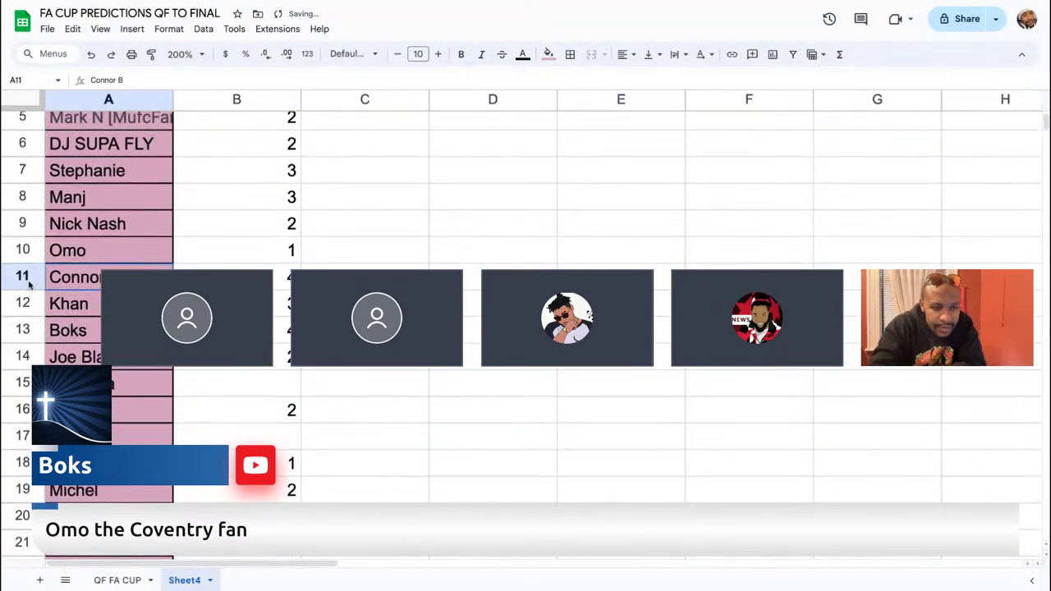
{"action": "left_click_drag", "start_coordinate": [23, 276], "coordinate": [23, 230]}
- Move row 13 of Sheet4, which holds 4 points, up to row 6 below the other 4-point row
{"action": "scroll", "coordinate": [24, 230], "scroll_direction": "down", "scroll_amount": 2}
{"action": "scroll", "coordinate": [525, 296], "scroll_direction": "down", "scroll_amount": 3}
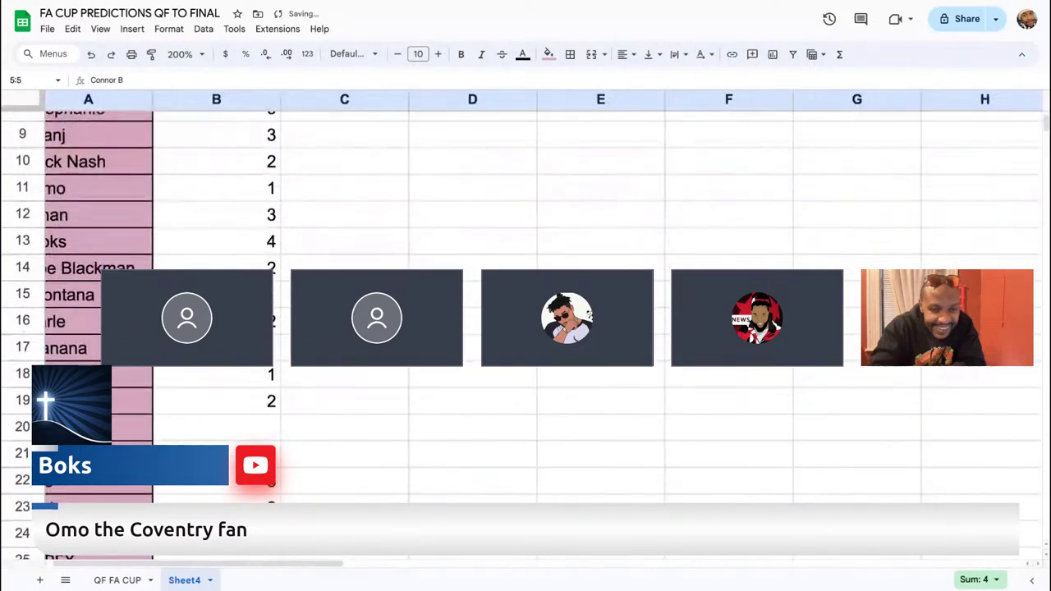
{"action": "left_click", "coordinate": [23, 222]}
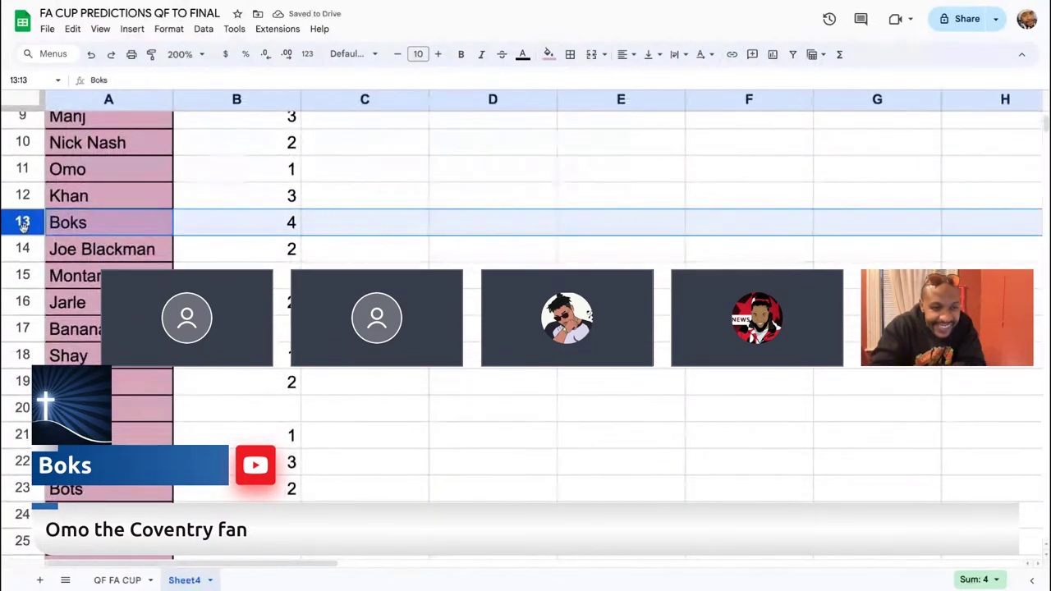
{"action": "left_click_drag", "start_coordinate": [23, 222], "coordinate": [26, 253]}
- Move row 32 of Sheet4, which holds 3 points, up to row 11 below the upper 3-point rows
{"action": "scroll", "coordinate": [526, 328], "scroll_direction": "down", "scroll_amount": 5}
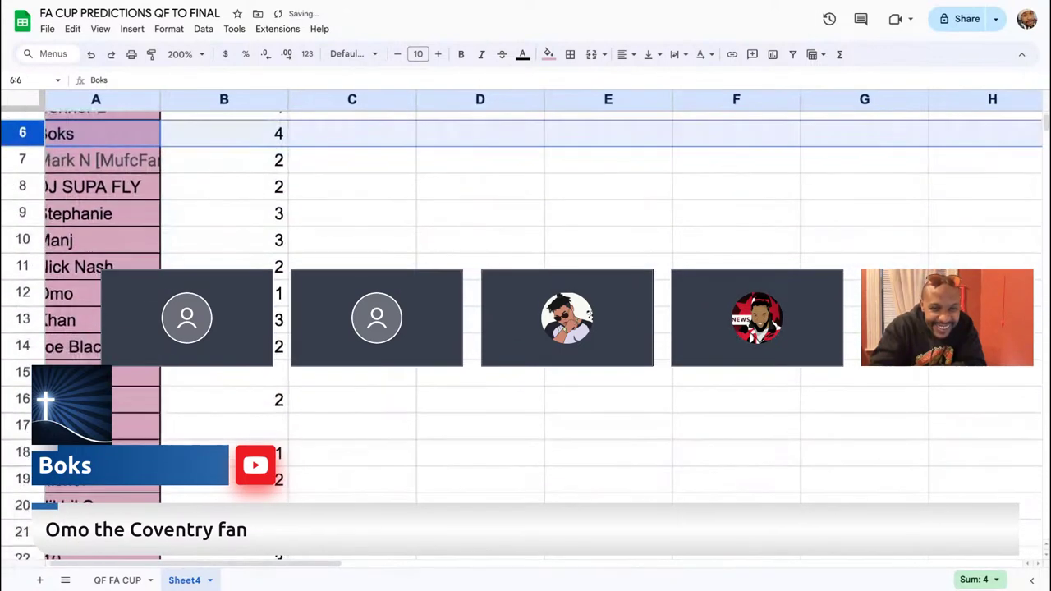
{"action": "scroll", "coordinate": [525, 328], "scroll_direction": "down", "scroll_amount": 3}
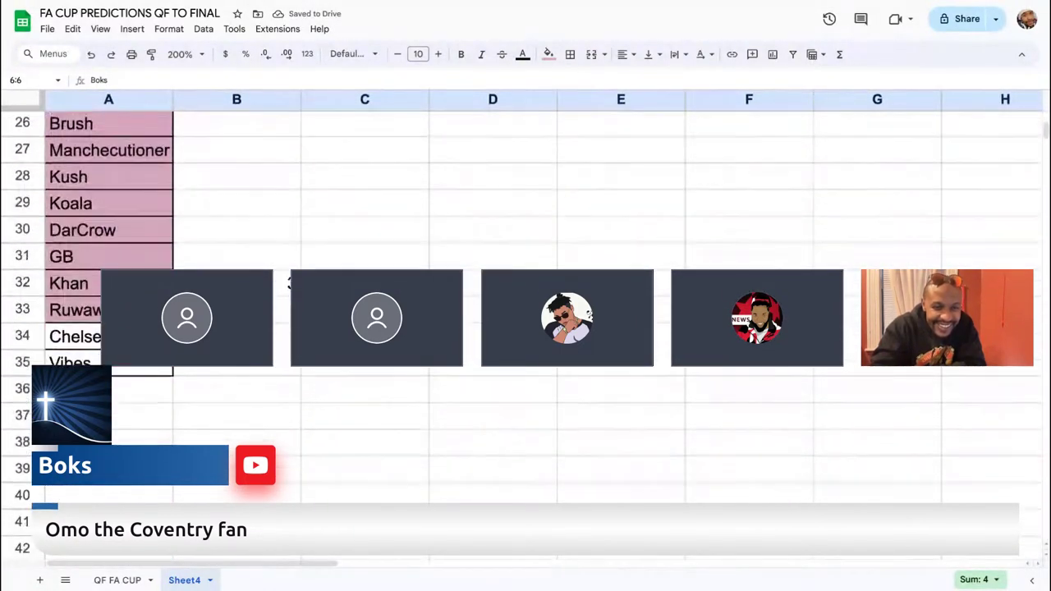
{"action": "left_click", "coordinate": [82, 288]}
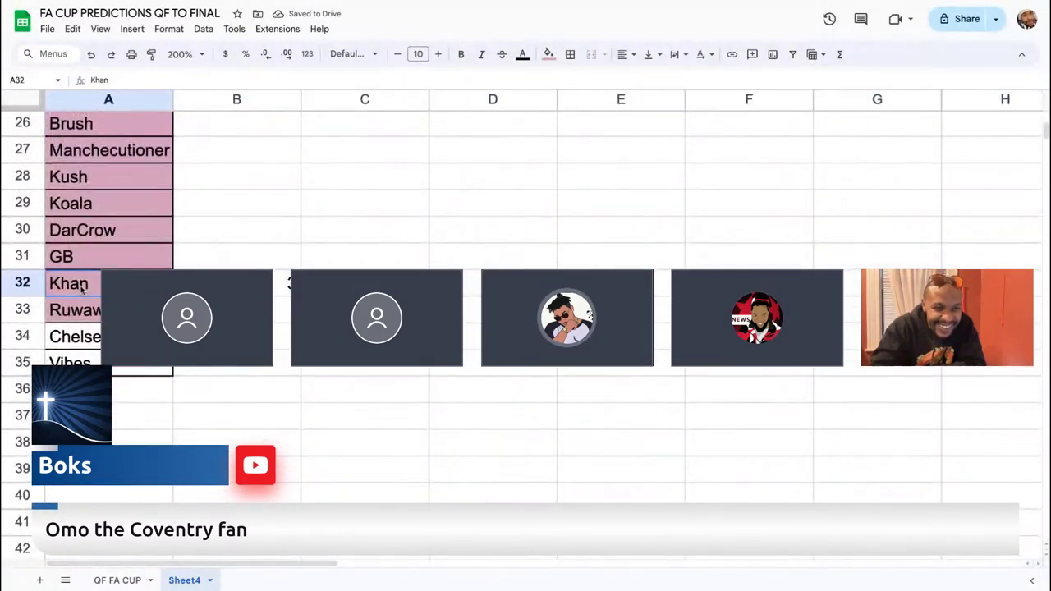
{"action": "left_click", "coordinate": [22, 282]}
{"action": "left_click_drag", "start_coordinate": [22, 282], "coordinate": [31, 230]}
- Move rows 23 and 25 of Sheet4, which each hold 3 points, up to rows 13 and 14
{"action": "scroll", "coordinate": [30, 230], "scroll_direction": "down", "scroll_amount": 1}
{"action": "scroll", "coordinate": [133, 400], "scroll_direction": "down", "scroll_amount": 1}
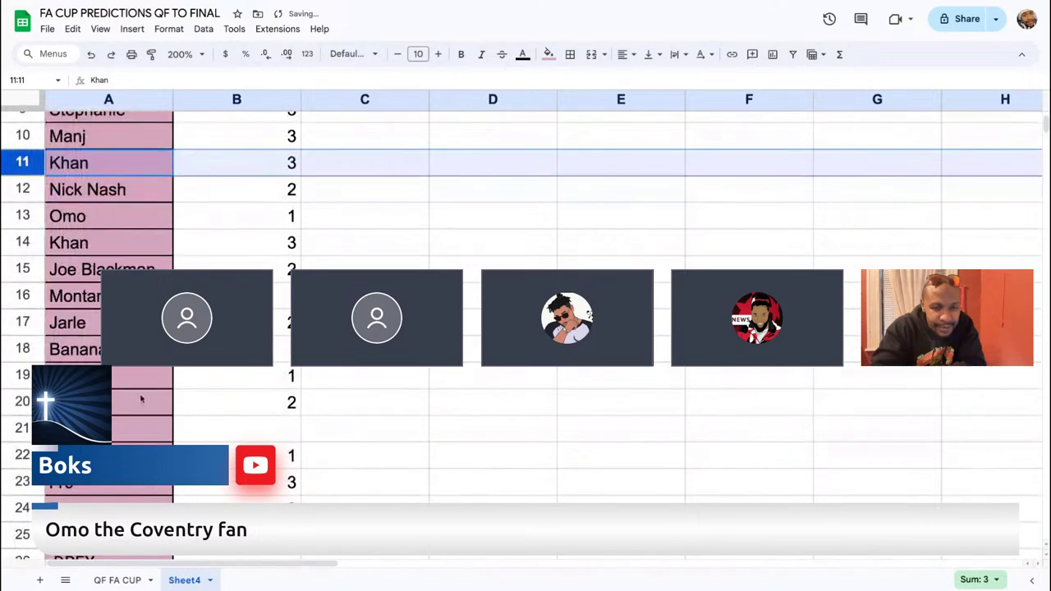
{"action": "scroll", "coordinate": [67, 336], "scroll_direction": "down", "scroll_amount": 2}
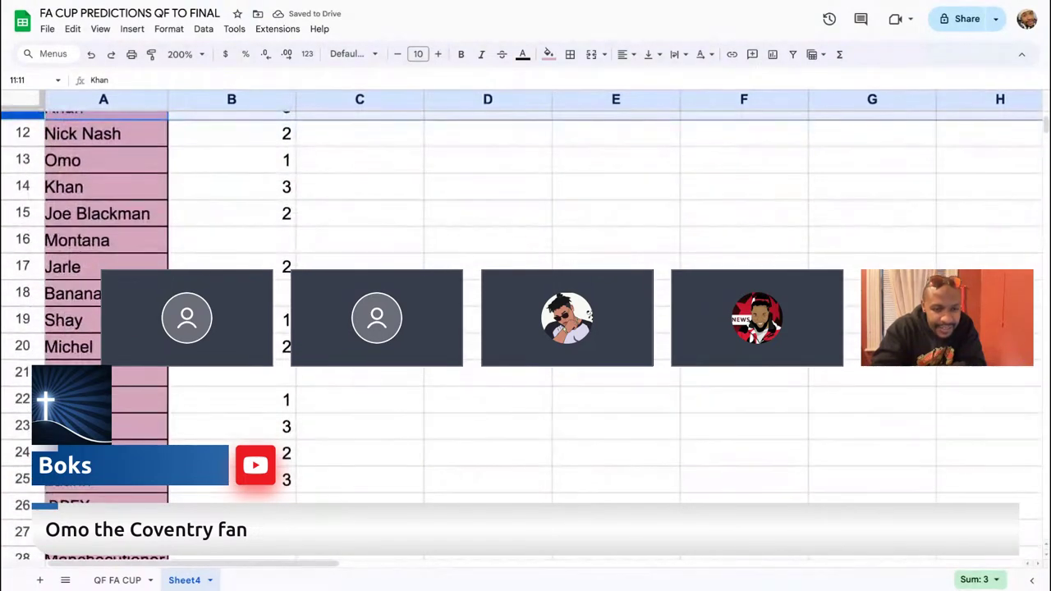
{"action": "left_click", "coordinate": [31, 430]}
{"action": "left_click", "coordinate": [22, 428]}
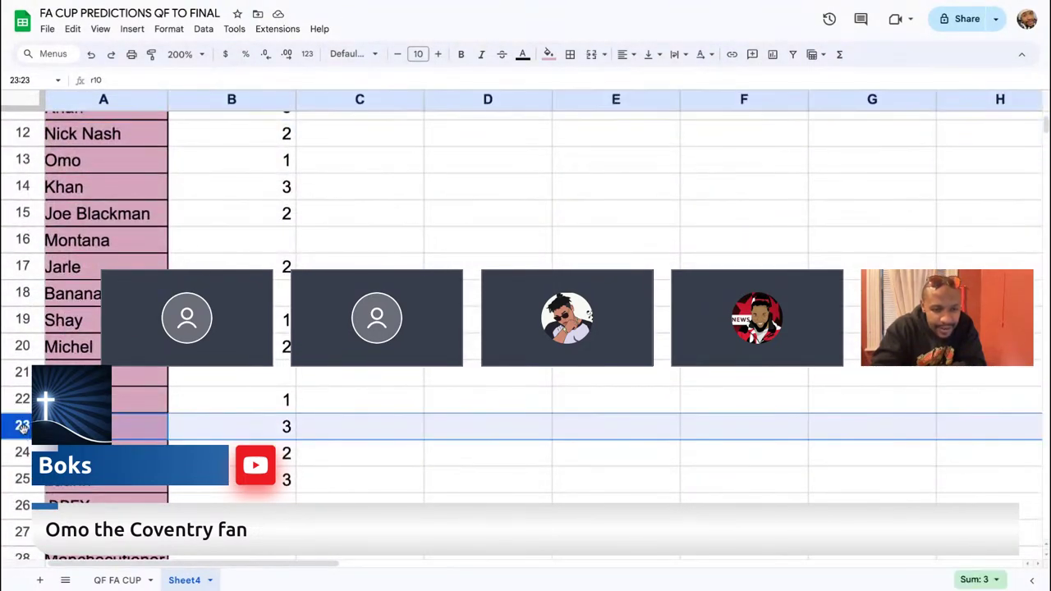
{"action": "left_click_drag", "start_coordinate": [23, 428], "coordinate": [36, 167]}
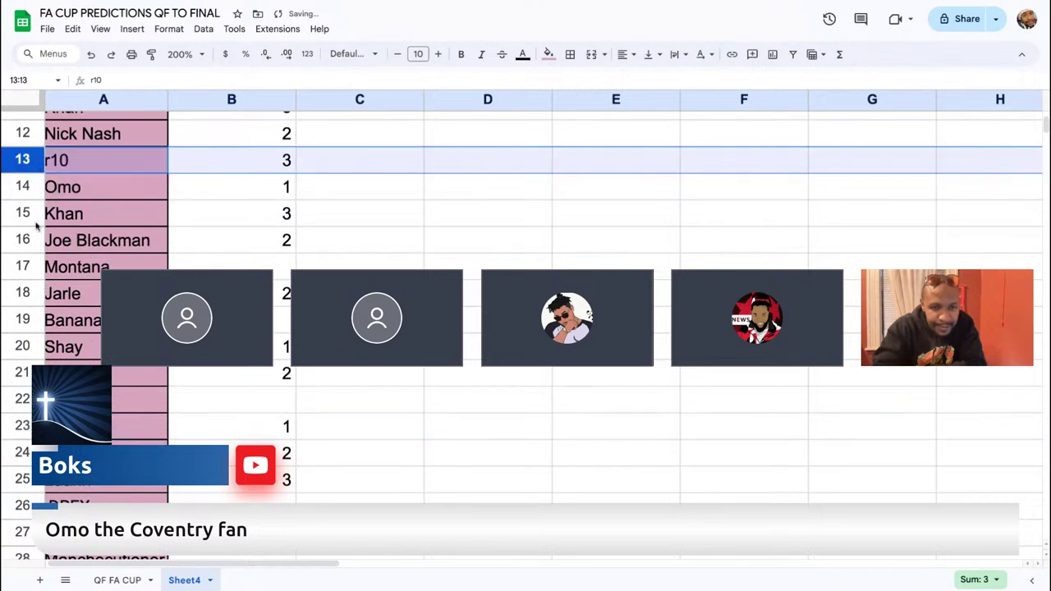
{"action": "left_click", "coordinate": [23, 480]}
{"action": "left_click_drag", "start_coordinate": [23, 480], "coordinate": [69, 223]}
- Move row 7 of Sheet4, which holds 2 points, down to row 11 directly above the other 2-point row
{"action": "scroll", "coordinate": [63, 275], "scroll_direction": "up", "scroll_amount": 5}
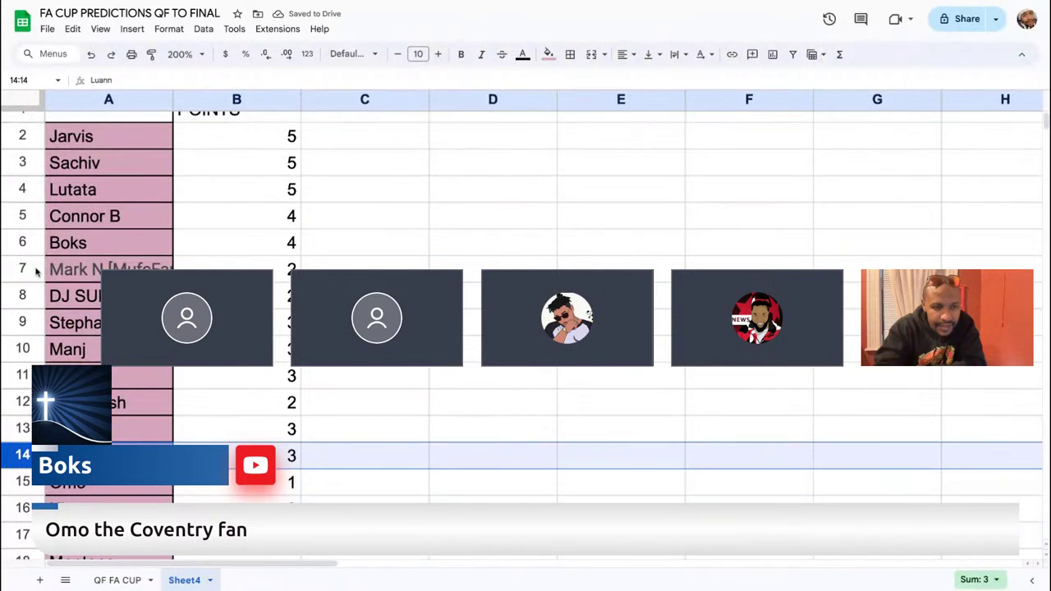
{"action": "left_click", "coordinate": [34, 271]}
{"action": "left_click_drag", "start_coordinate": [30, 271], "coordinate": [24, 383]}
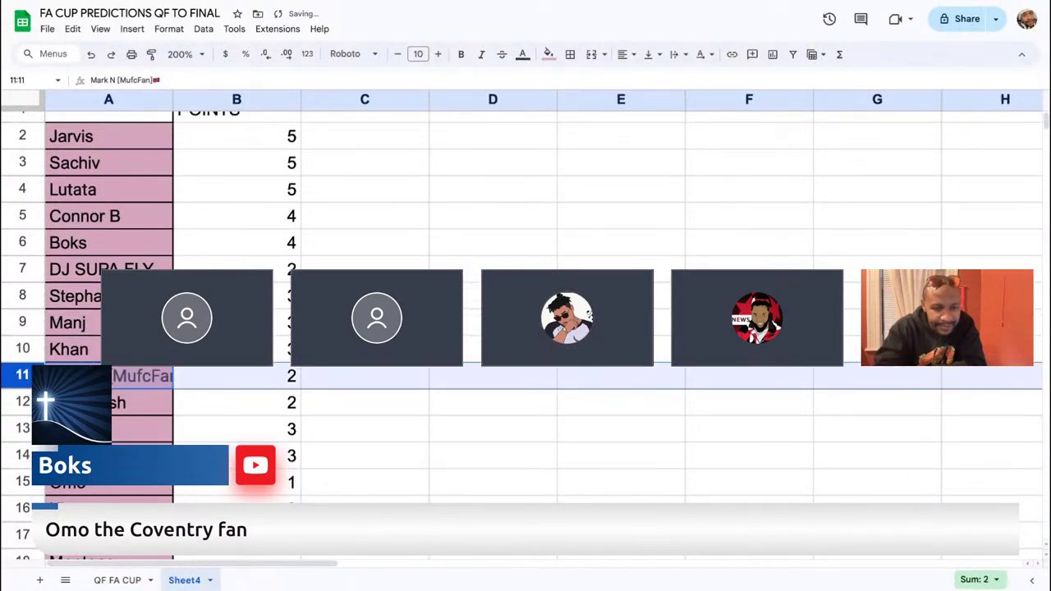
- Move the 3-point rows 13 and 14 up, one after the other, to row 7 directly below the 4-point rows
{"action": "left_click", "coordinate": [22, 428]}
{"action": "left_click_drag", "start_coordinate": [22, 427], "coordinate": [38, 280]}
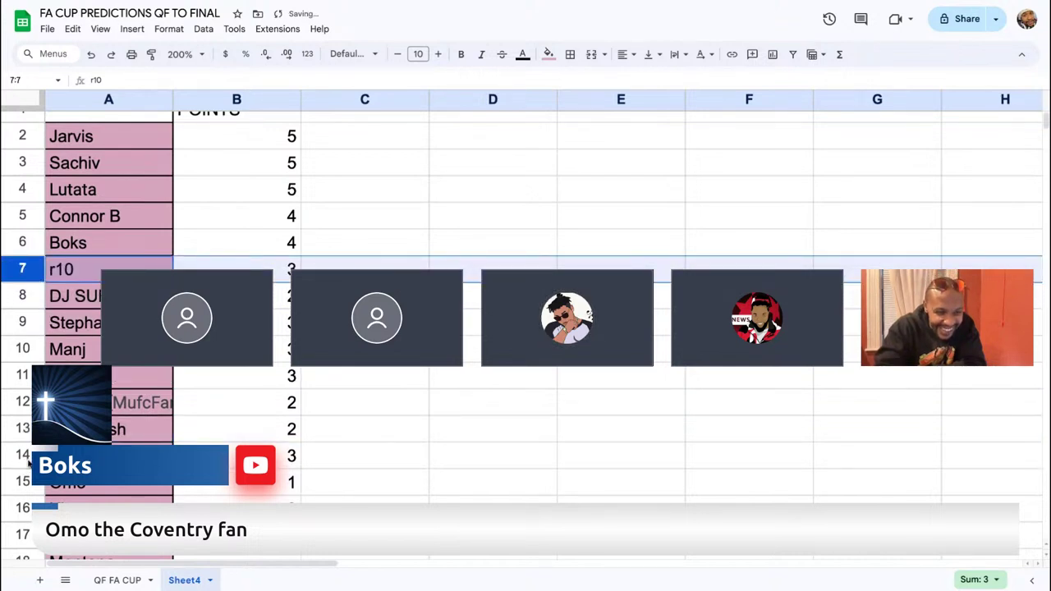
{"action": "left_click", "coordinate": [22, 456]}
{"action": "left_click_drag", "start_coordinate": [23, 455], "coordinate": [32, 271]}
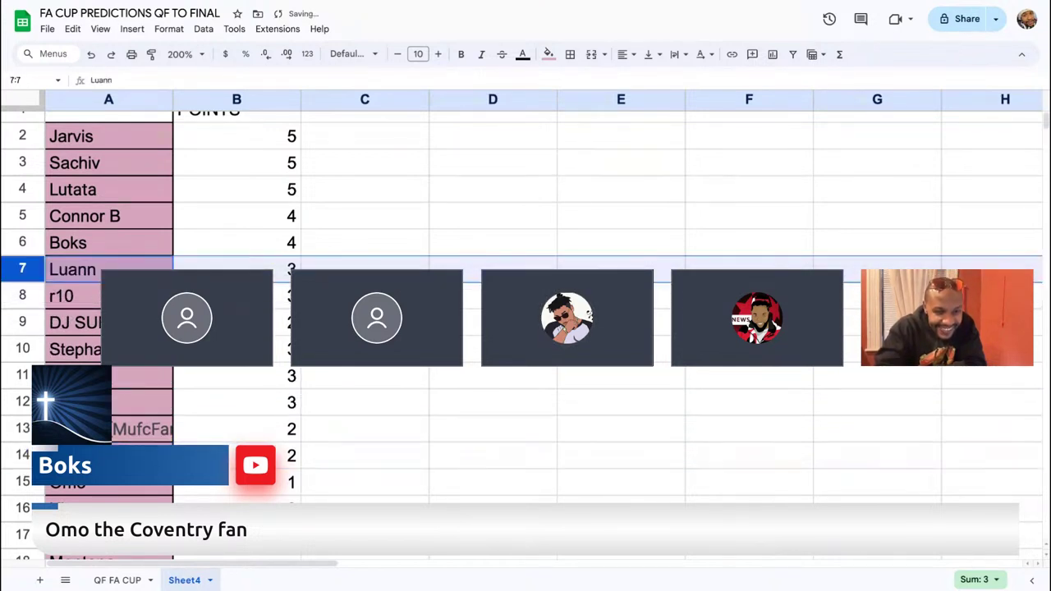
- Move the 2-point row 9 down below row 13 and the 3-point row 16 up to row 11
{"action": "left_click", "coordinate": [93, 326]}
{"action": "left_click", "coordinate": [22, 322]}
{"action": "mouse_move", "coordinate": [22, 322]}
{"action": "left_mouse_down"}
{"action": "mouse_move", "coordinate": [24, 443]}
{"action": "mouse_move", "coordinate": [39, 312]}
{"action": "left_mouse_up"}
- Move row 16 of Sheet4, which holds 1 point, down to row 23 above the other 1-point row
{"action": "scroll", "coordinate": [26, 430], "scroll_direction": "down", "scroll_amount": 2}
{"action": "scroll", "coordinate": [167, 374], "scroll_direction": "down", "scroll_amount": 5}
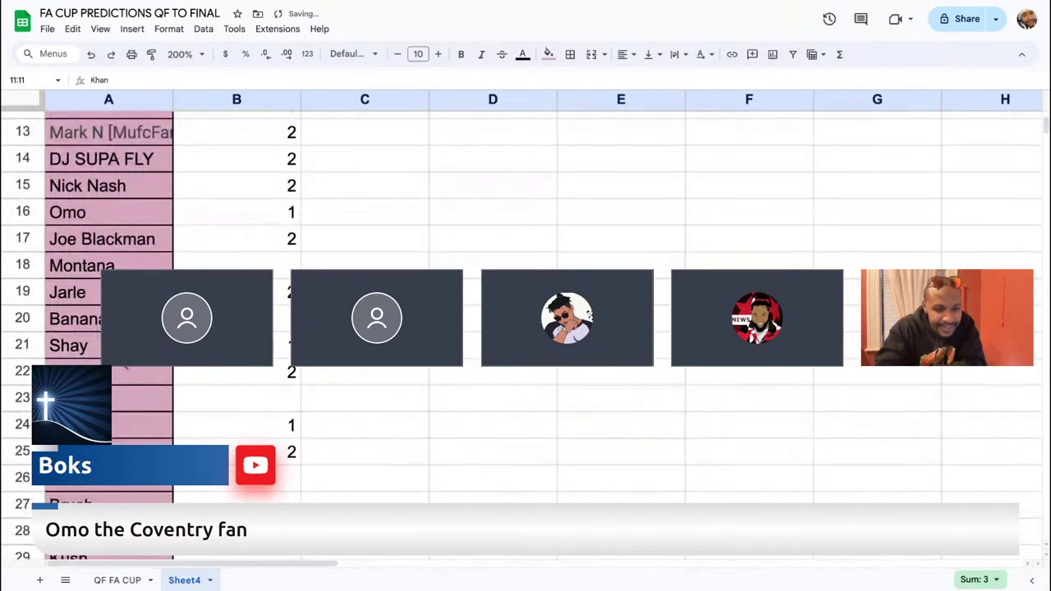
{"action": "left_click", "coordinate": [36, 237]}
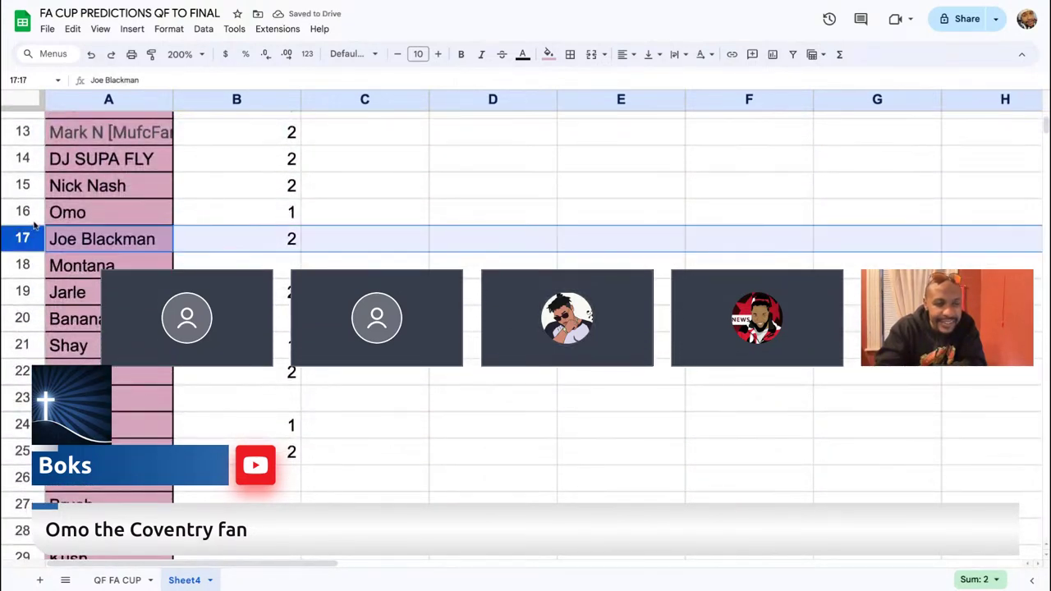
{"action": "left_click", "coordinate": [27, 212]}
{"action": "left_click_drag", "start_coordinate": [25, 211], "coordinate": [25, 400]}
- Move the remaining 2-point rows 25, 19 and 22 up to rows 17, 18 and 19 below the other 2-point rows
{"action": "left_click", "coordinate": [25, 450]}
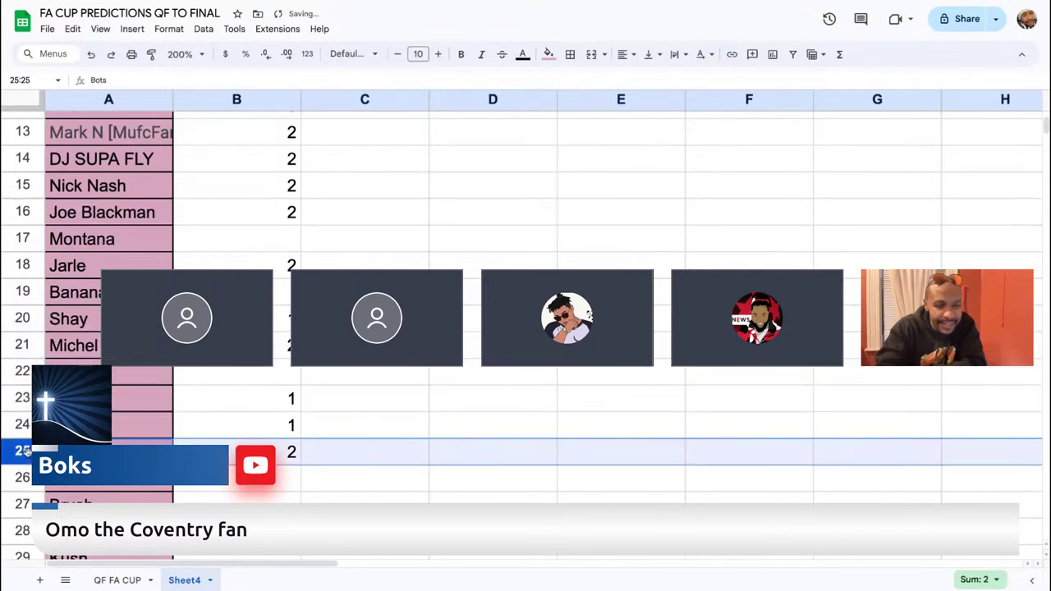
{"action": "left_click_drag", "start_coordinate": [23, 451], "coordinate": [22, 235]}
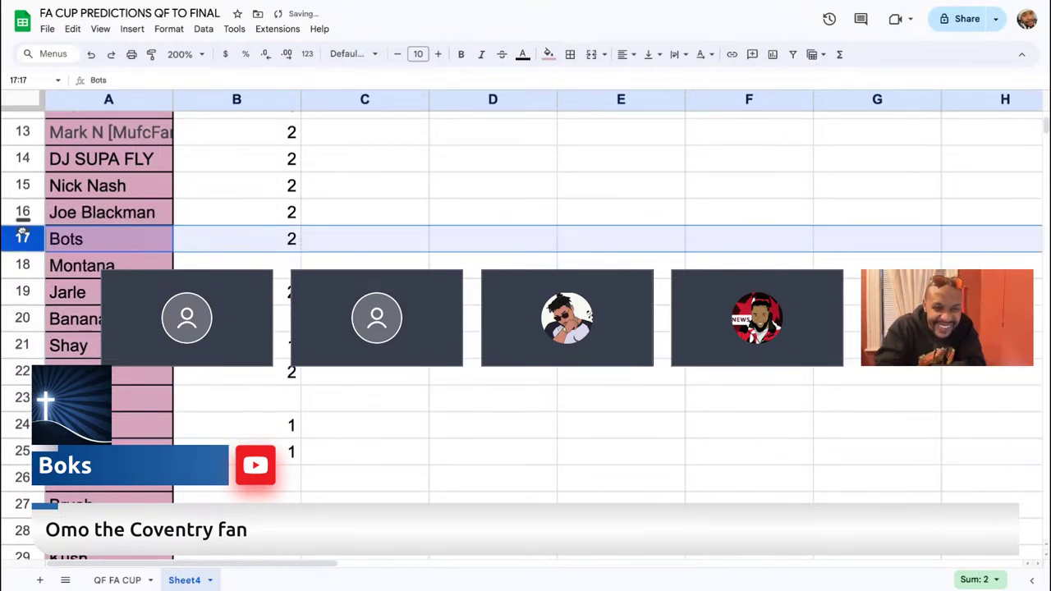
{"action": "left_click", "coordinate": [24, 293]}
{"action": "left_click_drag", "start_coordinate": [25, 292], "coordinate": [25, 263]}
{"action": "left_click", "coordinate": [25, 375]}
{"action": "left_click_drag", "start_coordinate": [25, 375], "coordinate": [24, 294]}
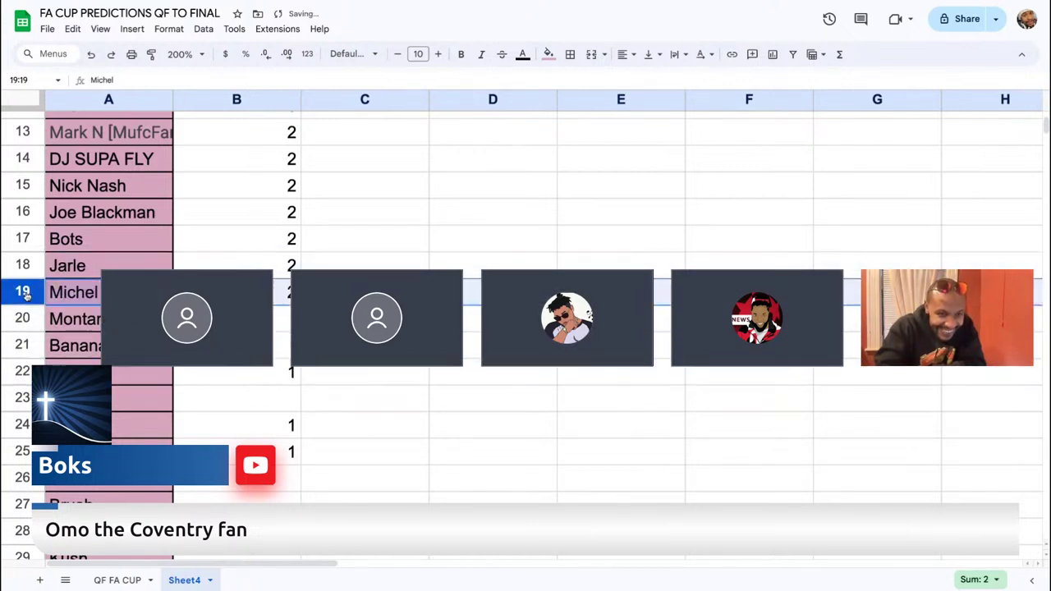
- Move the 1-point rows 22, 24 and 25 up to rows 20, 21 and 22 below the 2-point rows
{"action": "left_click", "coordinate": [24, 374]}
{"action": "left_click_drag", "start_coordinate": [25, 375], "coordinate": [30, 325]}
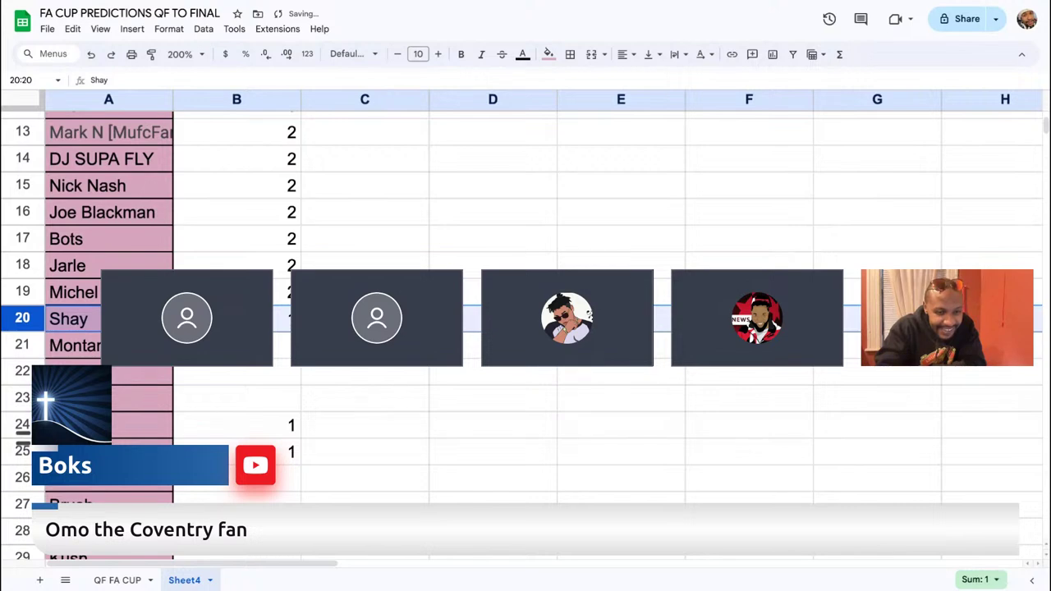
{"action": "left_click", "coordinate": [25, 425]}
{"action": "left_click_drag", "start_coordinate": [25, 424], "coordinate": [25, 345]}
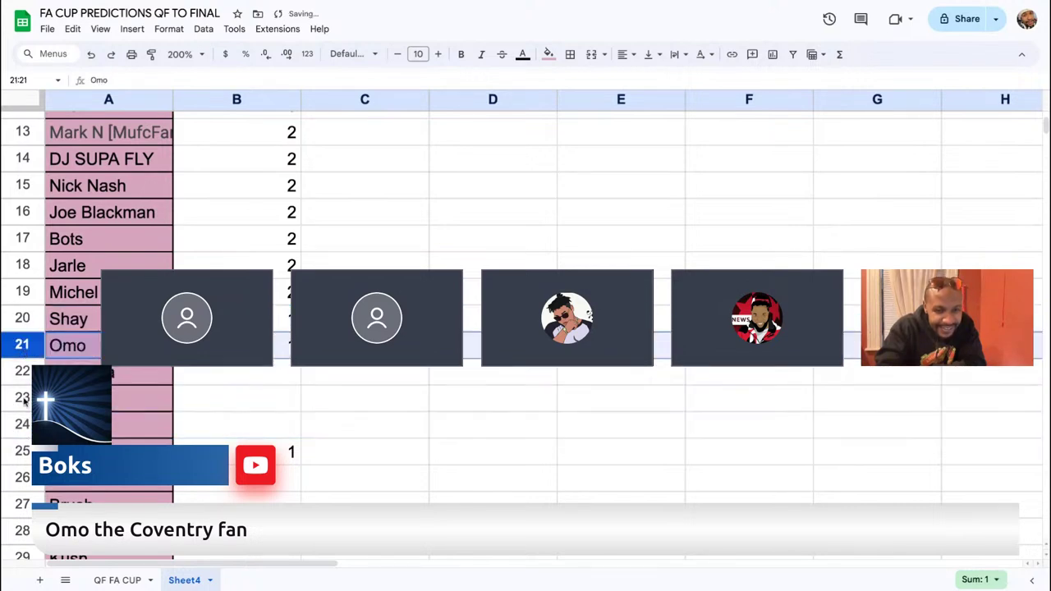
{"action": "left_click", "coordinate": [25, 451]}
{"action": "left_click_drag", "start_coordinate": [25, 450], "coordinate": [177, 372]}
- Review the reordered participant ranking and its points in Sheet4 from the header down to the 1-point rows
{"action": "scroll", "coordinate": [178, 372], "scroll_direction": "up", "scroll_amount": 5}
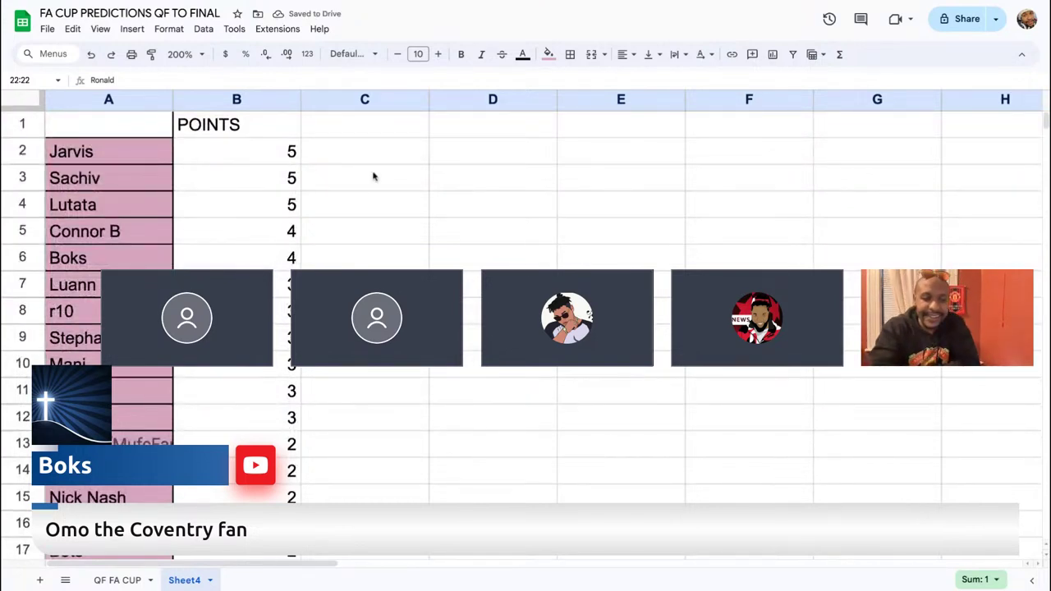
{"action": "scroll", "coordinate": [525, 328], "scroll_direction": "down", "scroll_amount": 4}
{"action": "scroll", "coordinate": [525, 328], "scroll_direction": "up", "scroll_amount": 4}
{"action": "scroll", "coordinate": [525, 328], "scroll_direction": "right", "scroll_amount": 1}
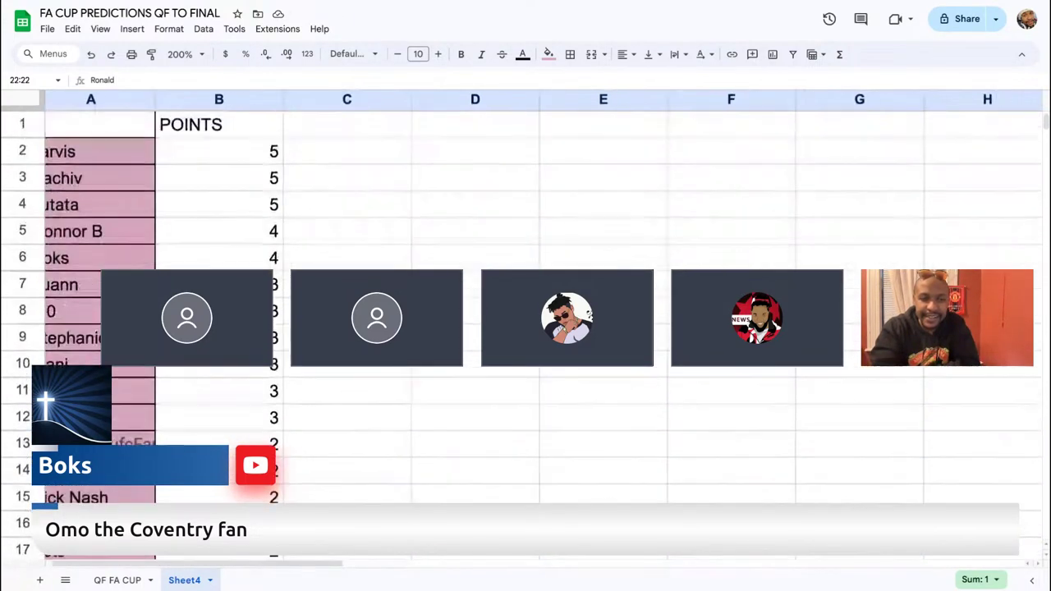
{"action": "scroll", "coordinate": [525, 328], "scroll_direction": "left", "scroll_amount": 1}
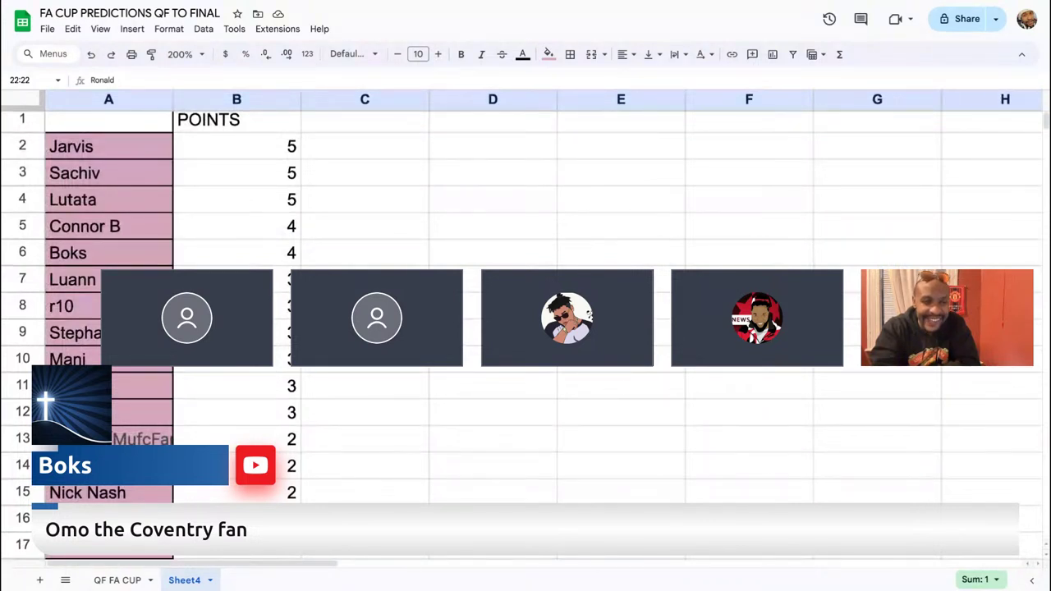
{"action": "scroll", "coordinate": [279, 303], "scroll_direction": "up", "scroll_amount": 1}
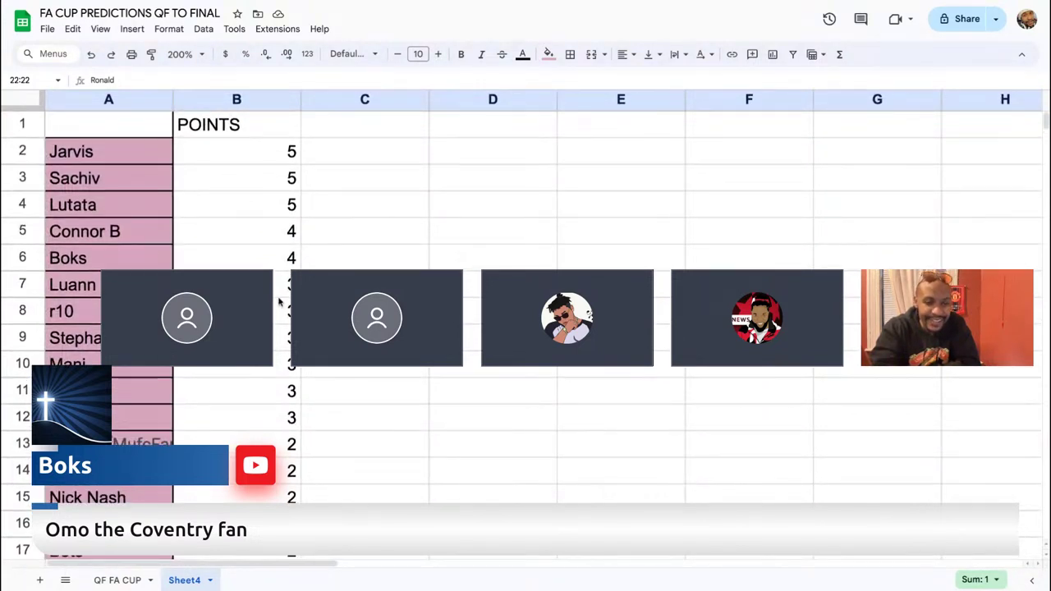
{"action": "scroll", "coordinate": [279, 303], "scroll_direction": "down", "scroll_amount": 5}
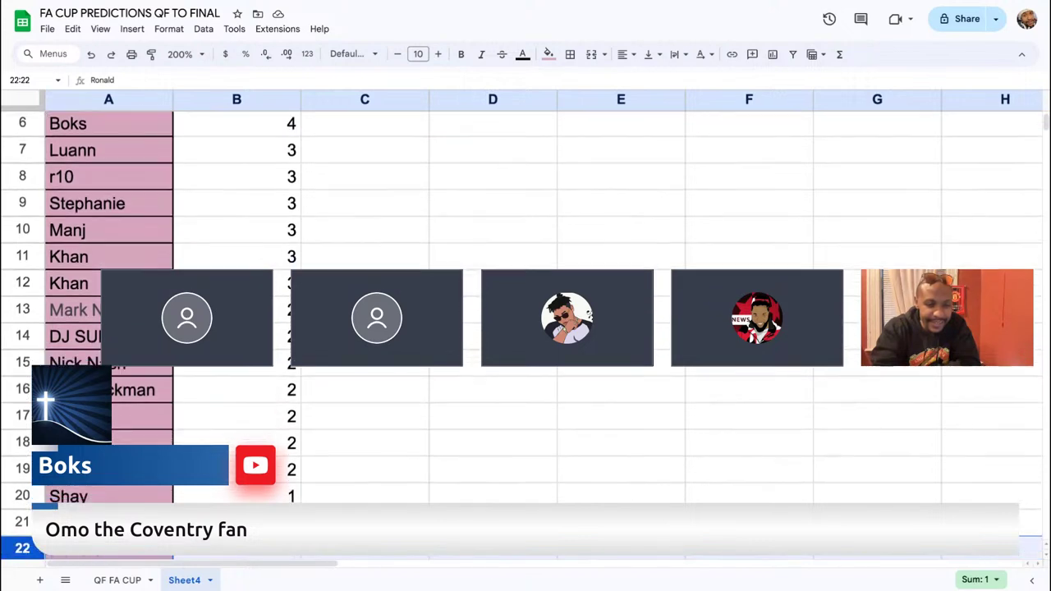
{"action": "scroll", "coordinate": [165, 385], "scroll_direction": "down", "scroll_amount": 2}
{"action": "scroll", "coordinate": [165, 384], "scroll_direction": "up", "scroll_amount": 3}
{"action": "scroll", "coordinate": [165, 385], "scroll_direction": "down", "scroll_amount": 3}
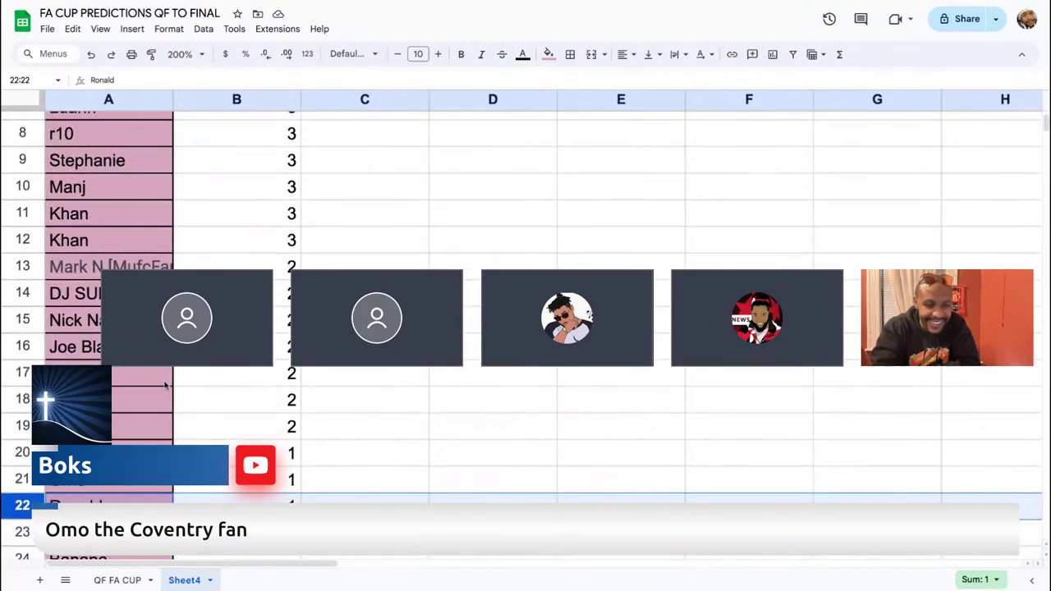
{"action": "left_click", "coordinate": [164, 376]}
{"action": "scroll", "coordinate": [164, 385], "scroll_direction": "up", "scroll_amount": 3}
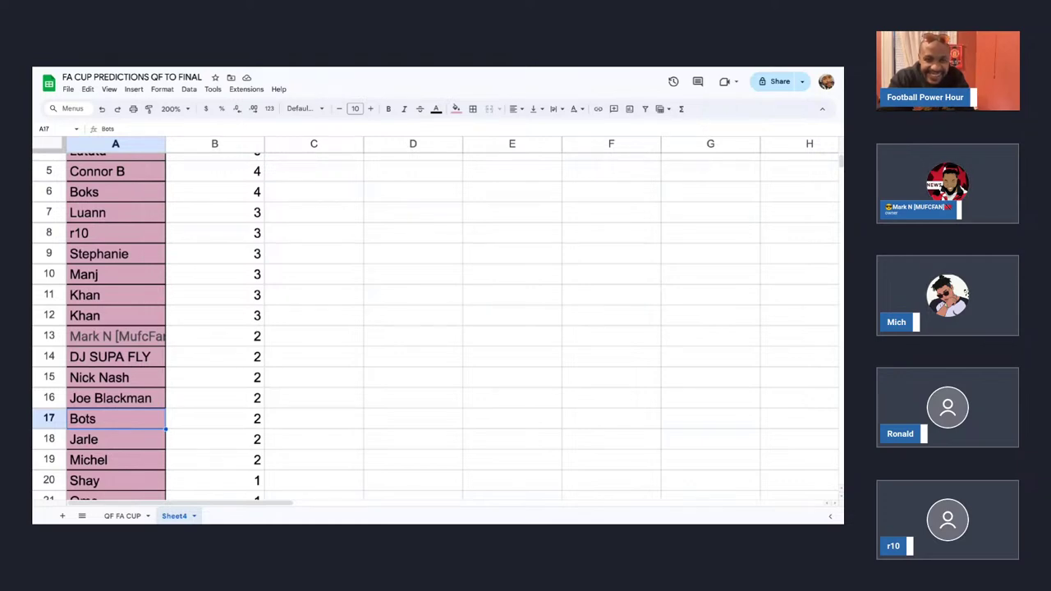
- Switch from the spreadsheet to the X page showing the dressing-room photo with the AMAD 16 shirt
{"action": "key", "text": "alt+Tab"}
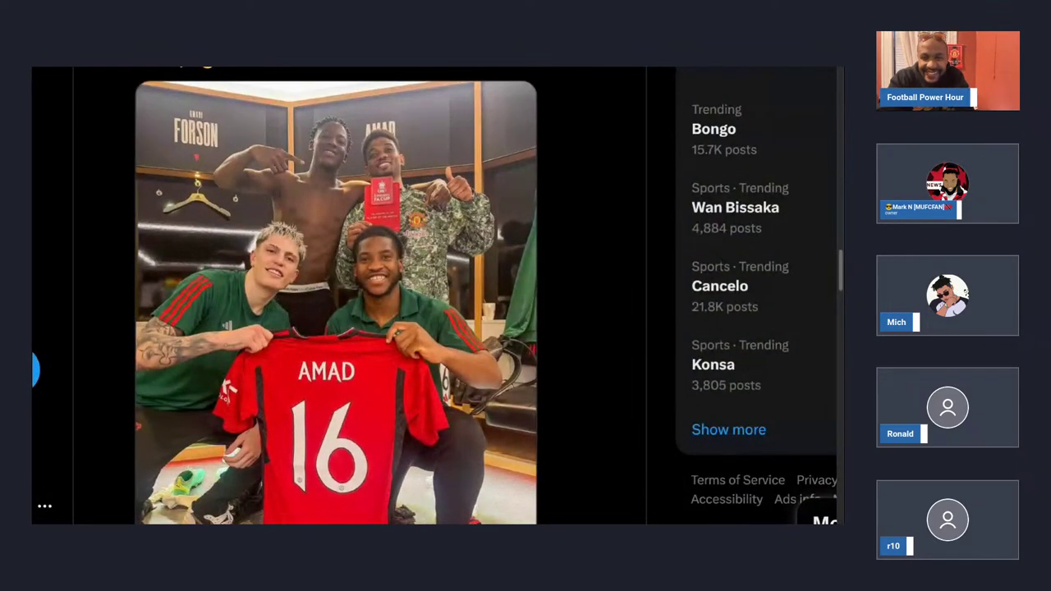